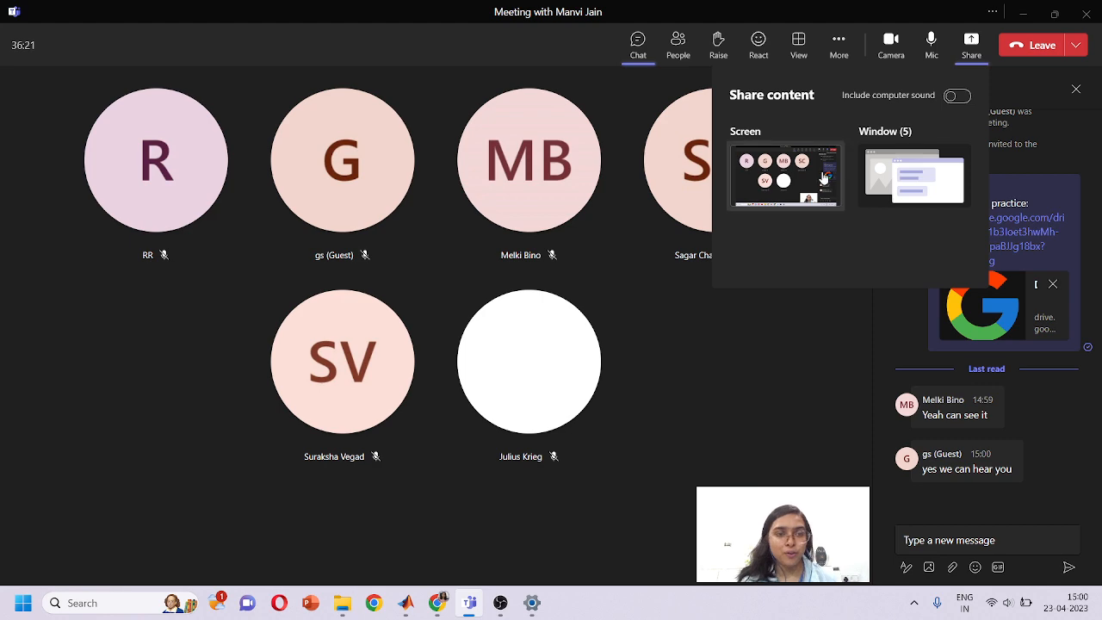
Share the entire screen in the Teams meeting and bring MATLAB to the front
left_click(914, 176)
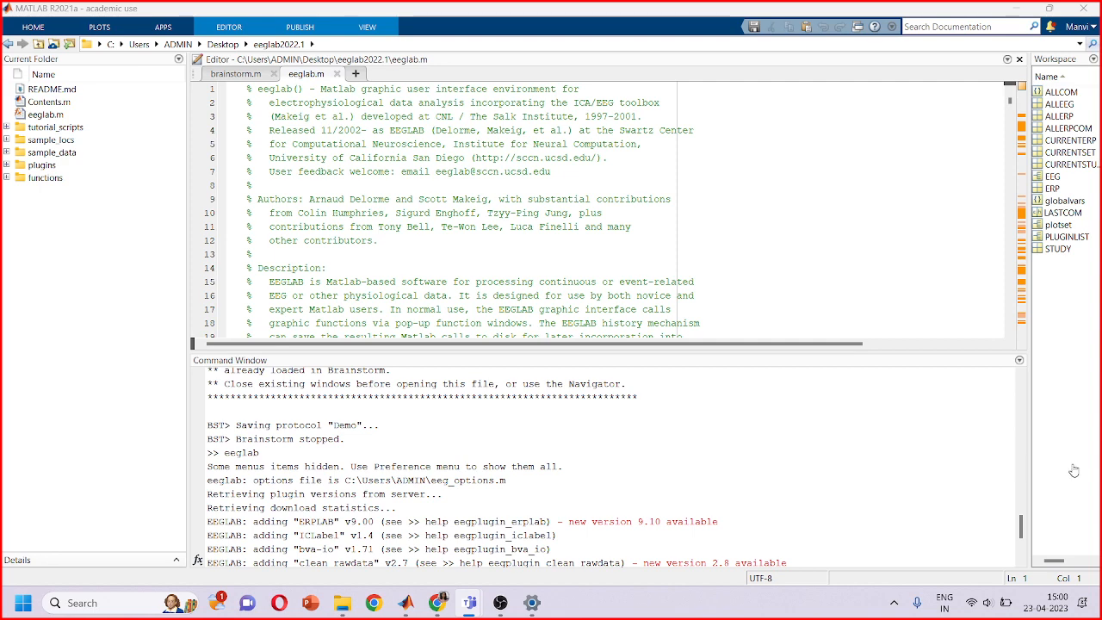
key("alt+Tab")
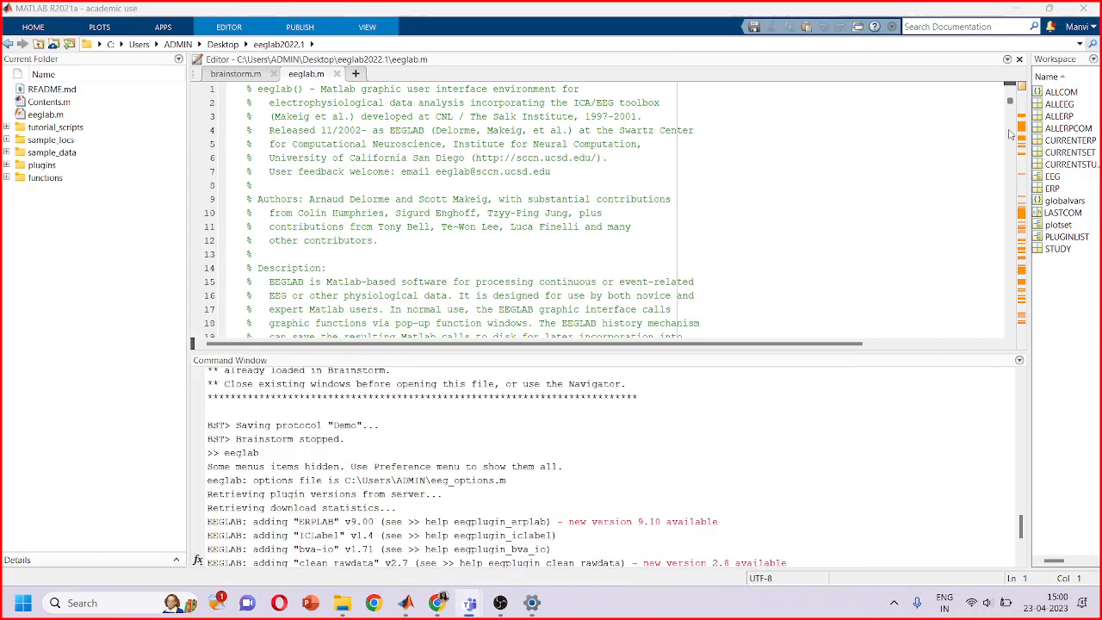
left_click(1022, 20)
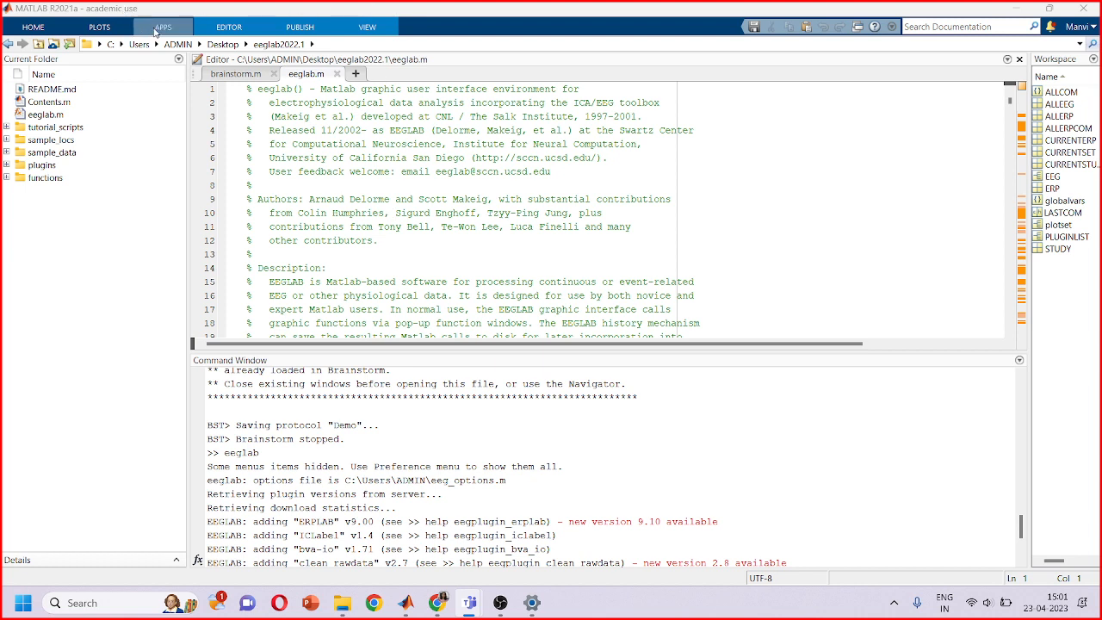
left_click(258, 30)
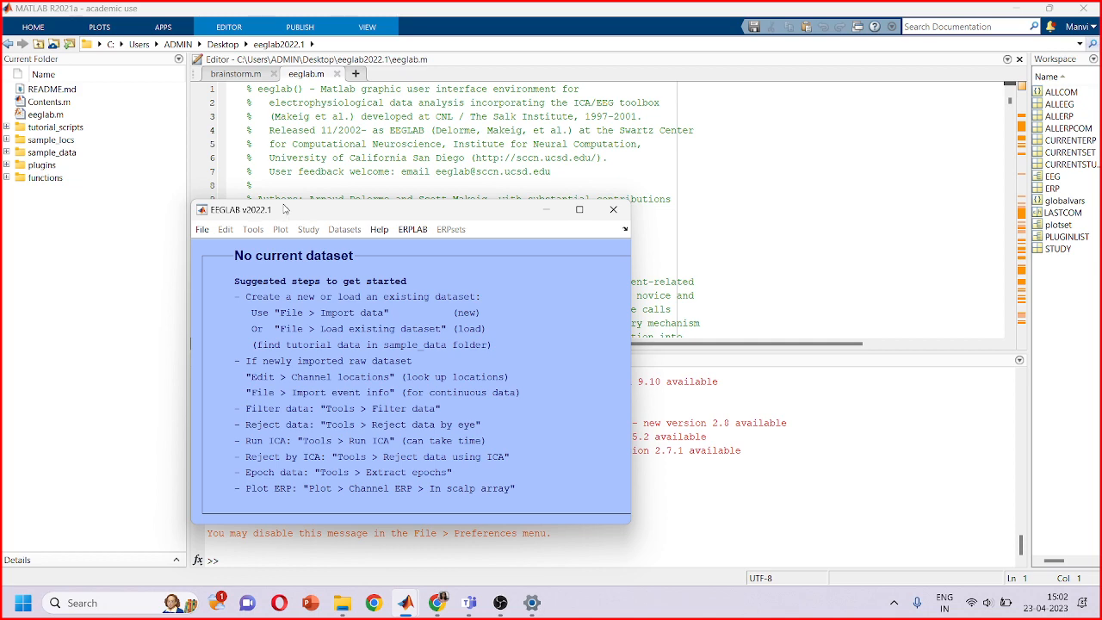
Extend the EEGLAB window to full screen height and choose the Brain Vision header file Dataset1 from Demo Data > ERP for import
left_click_drag(282, 204, 283, 1)
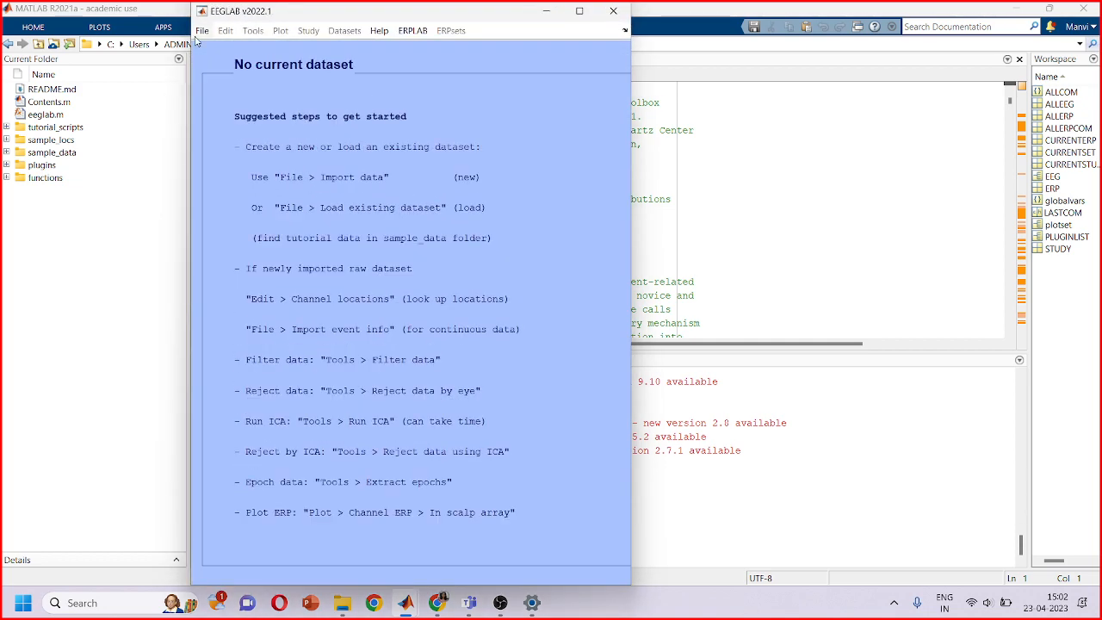
left_click(1015, 530)
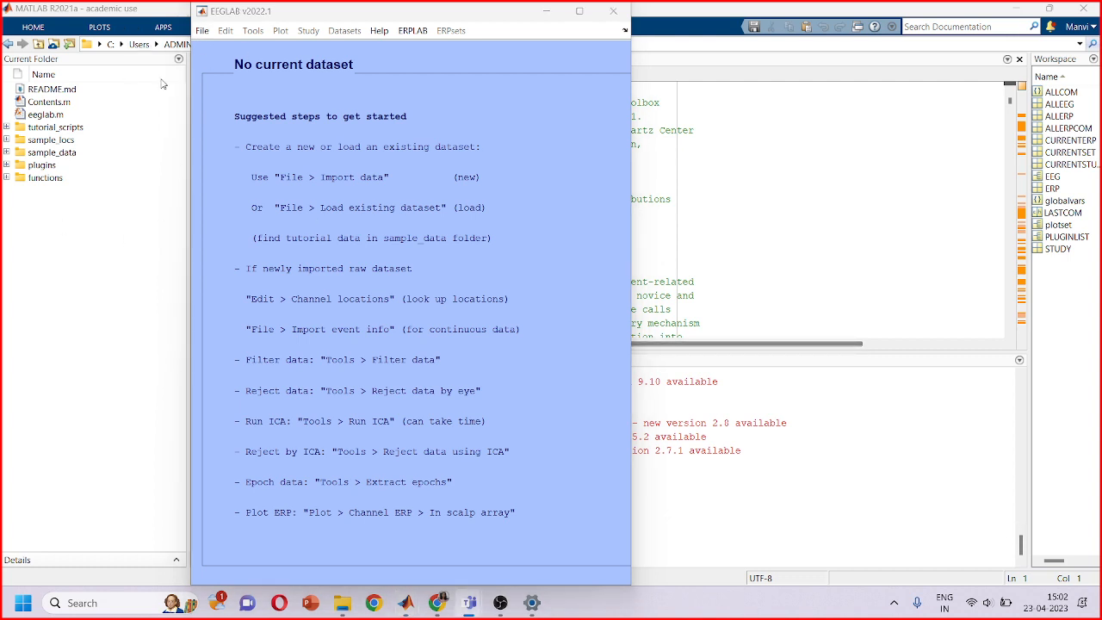
left_click(204, 33)
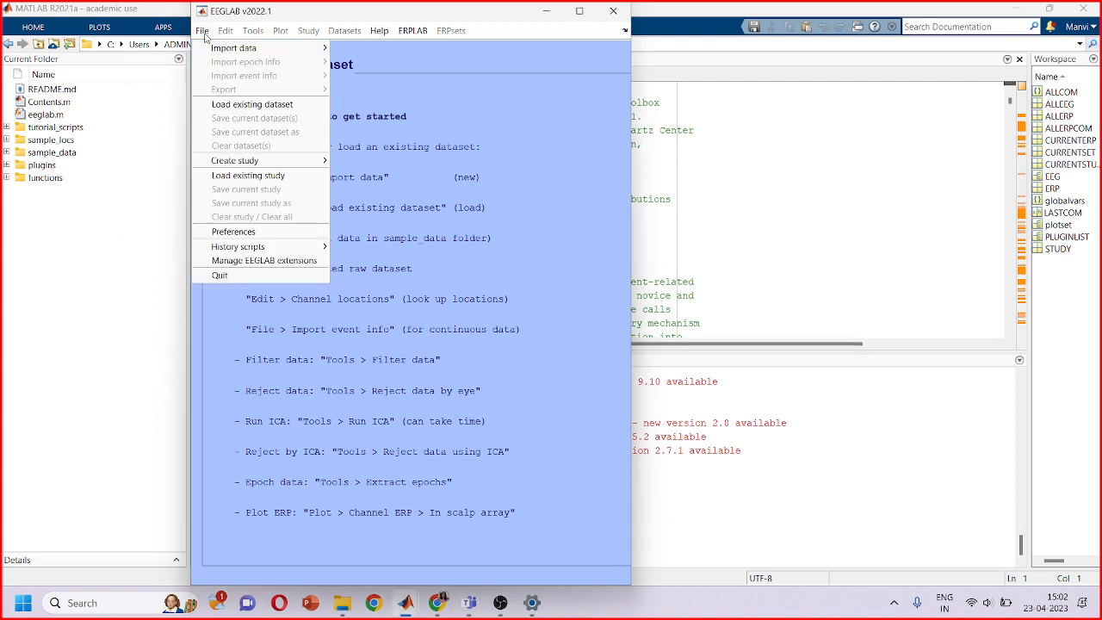
mouse_move(220, 49)
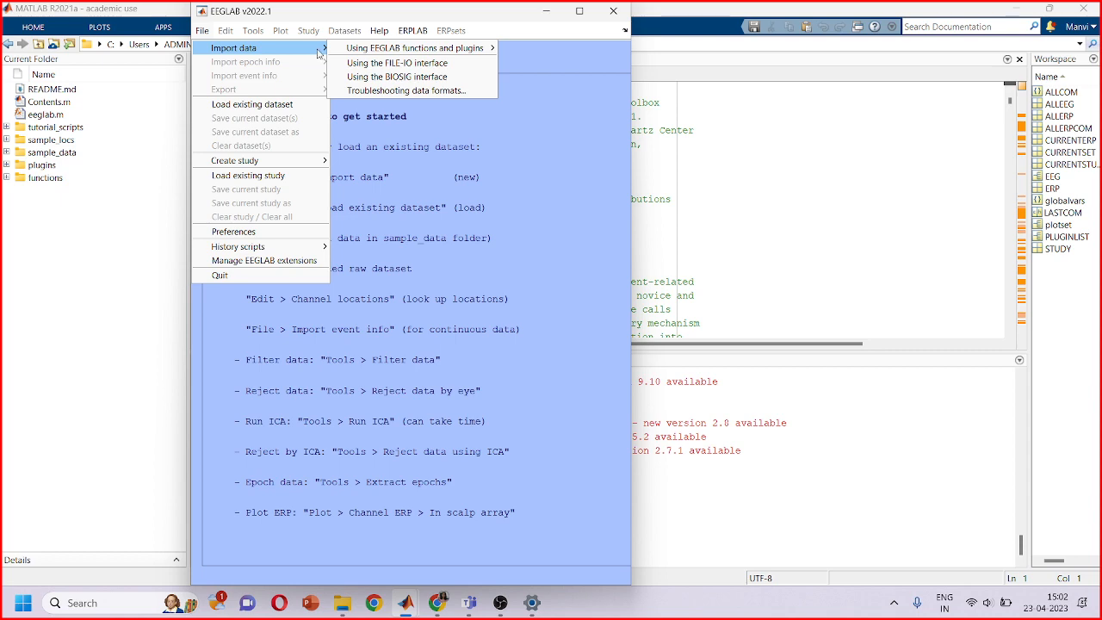
mouse_move(480, 52)
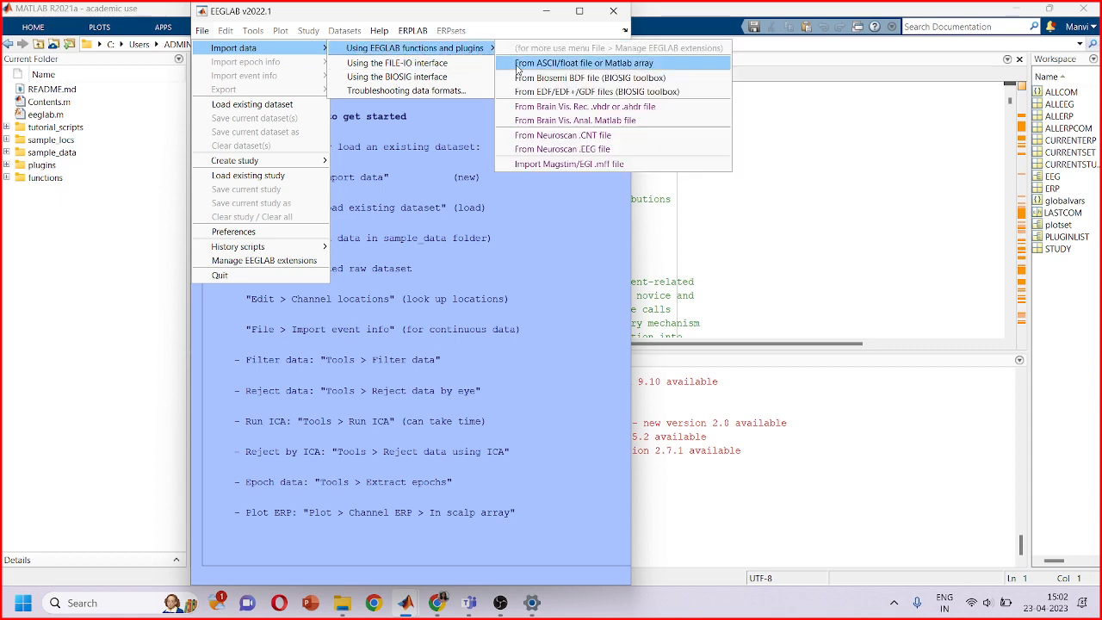
left_click(538, 106)
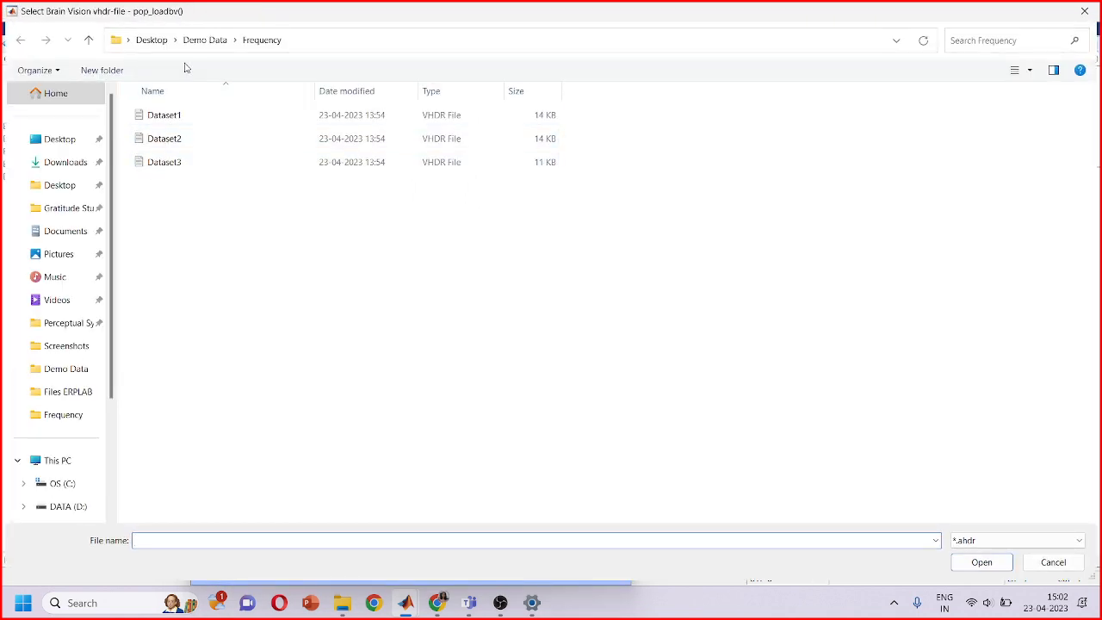
left_click(204, 40)
double_click(207, 117)
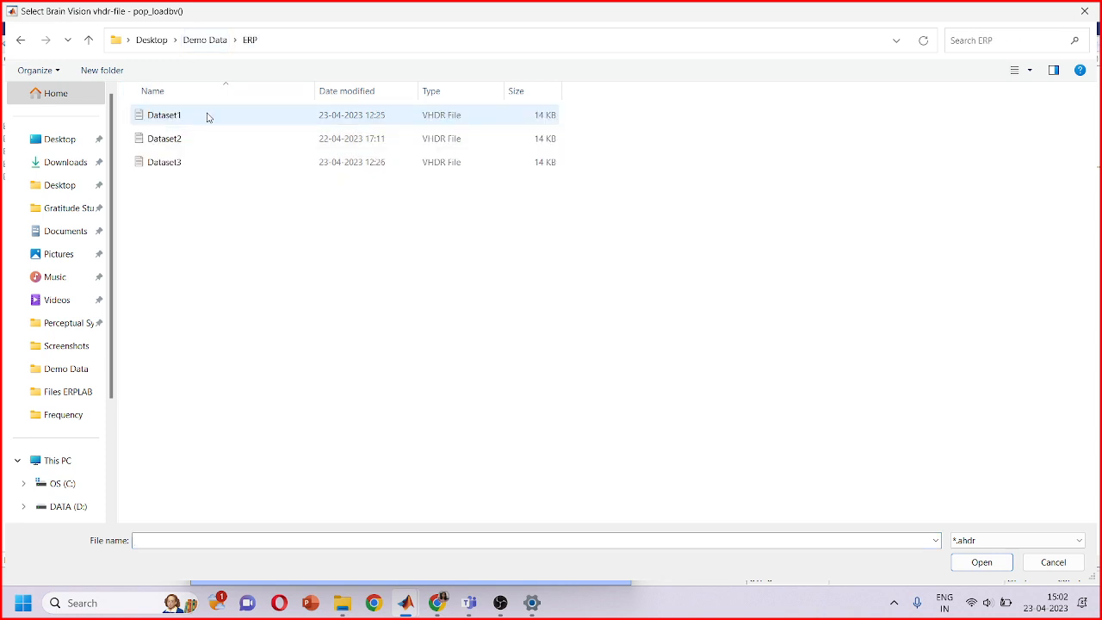
double_click(207, 115)
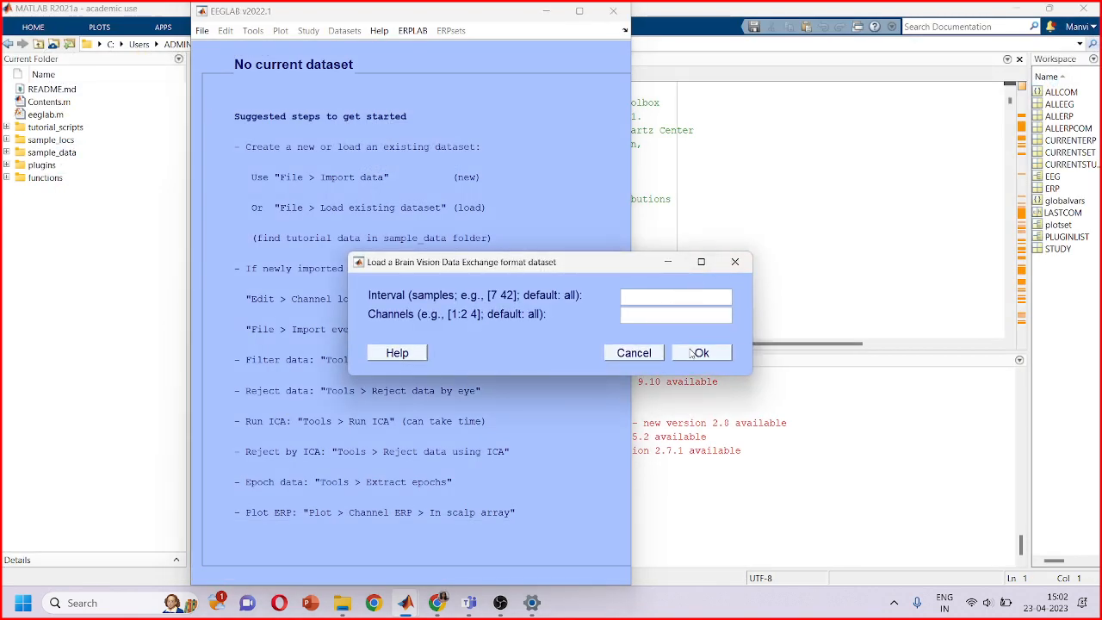
Load all samples and channels of the chosen file and name the new dataset D1
left_click(699, 353)
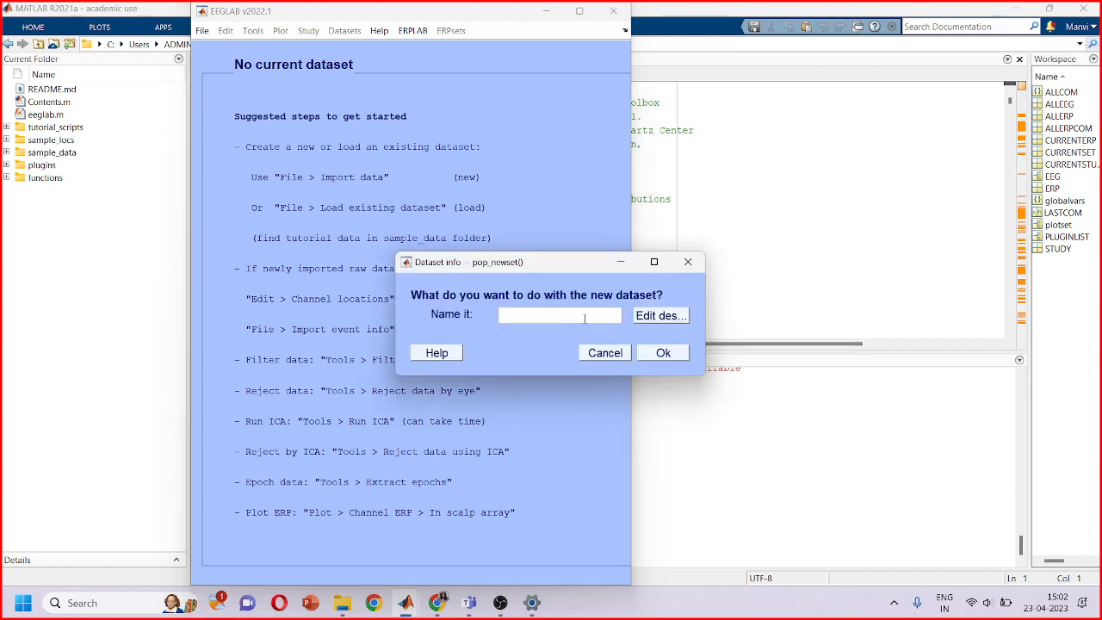
left_click(585, 319)
type("D1")
left_click(663, 353)
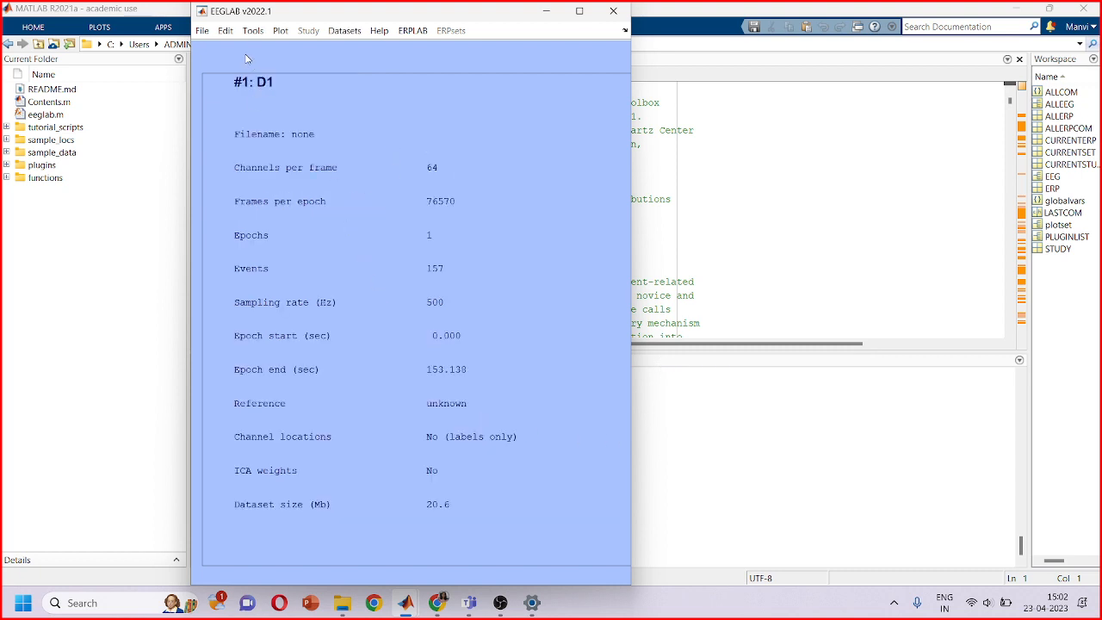
Maximize EEGLAB and look up D1's channel locations using the MNI coordinate file for the BEM dipfit model, standard_1005.elc
left_click(225, 30)
left_click(252, 30)
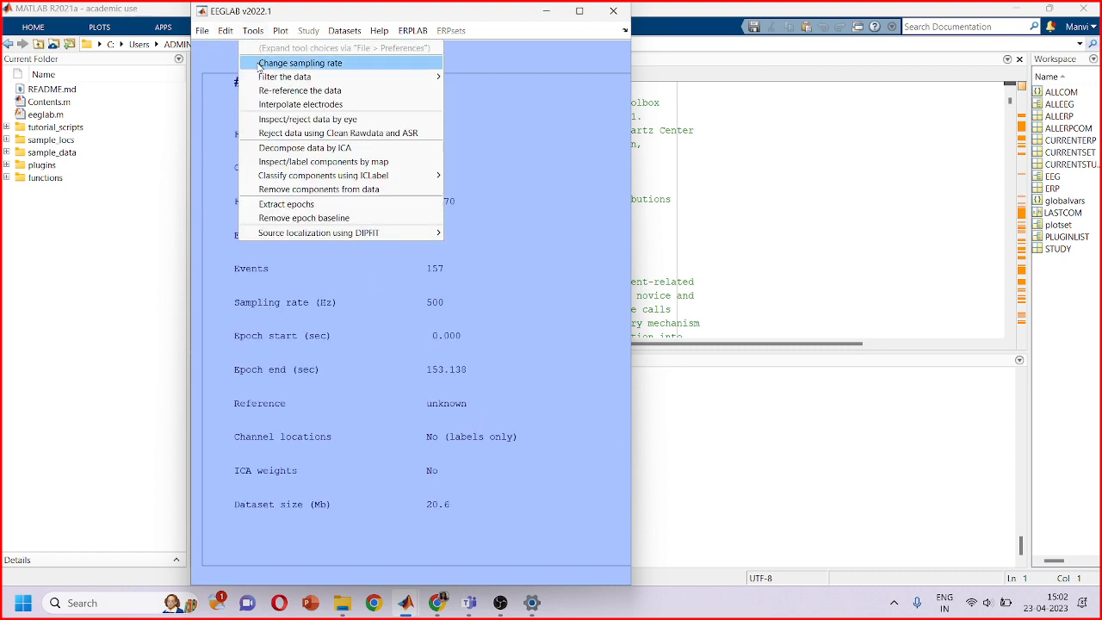
mouse_move(230, 34)
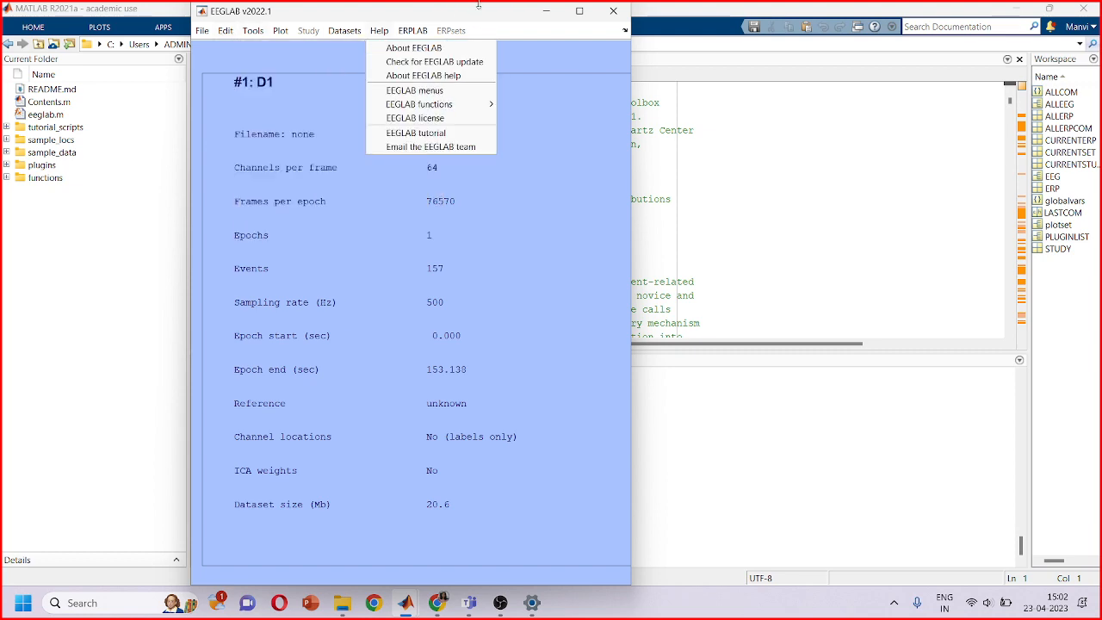
left_click(579, 10)
left_click(40, 28)
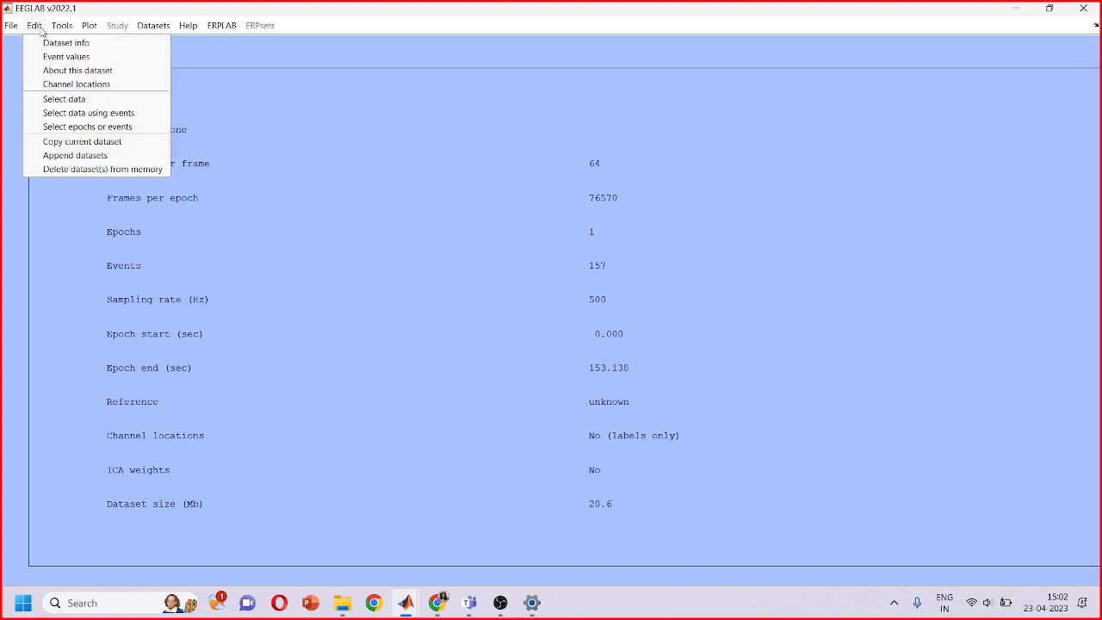
left_click(48, 87)
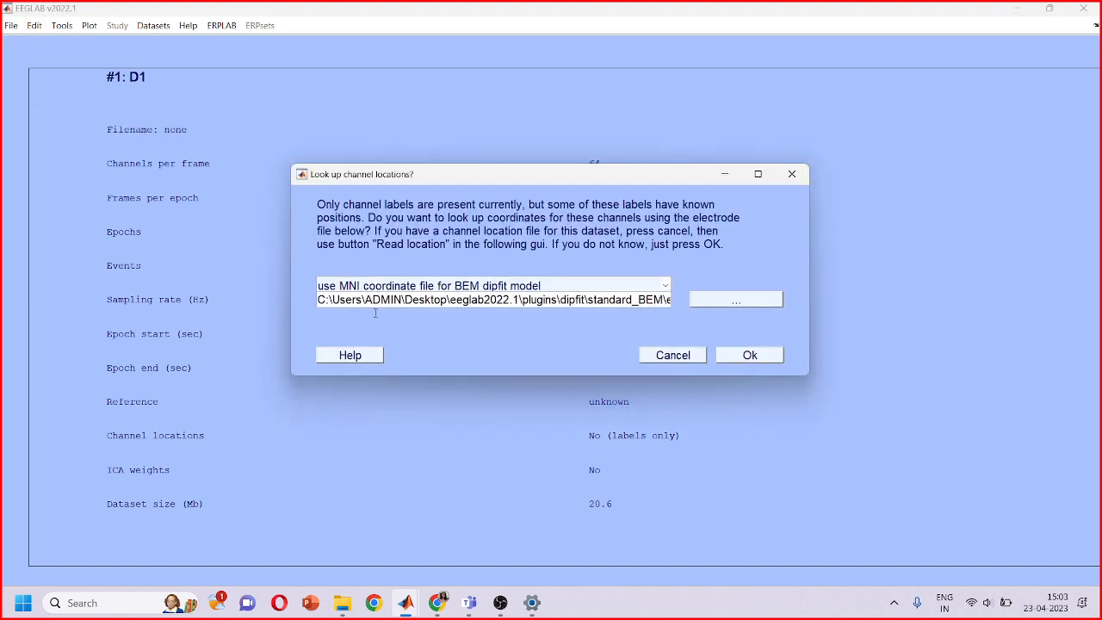
left_click_drag(375, 301, 670, 301)
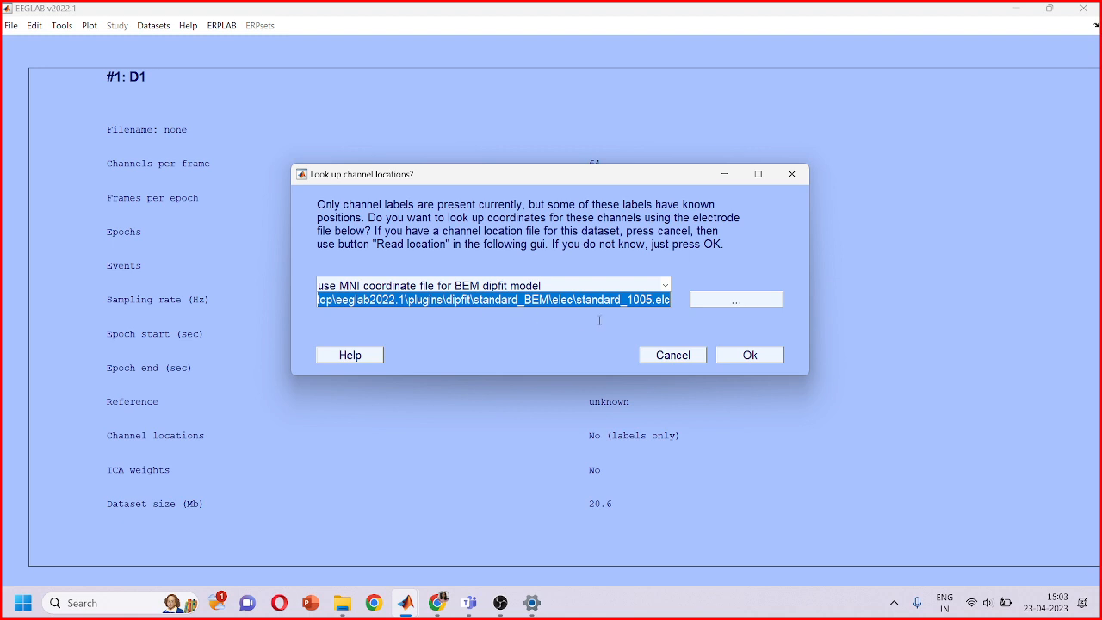
left_click(658, 300)
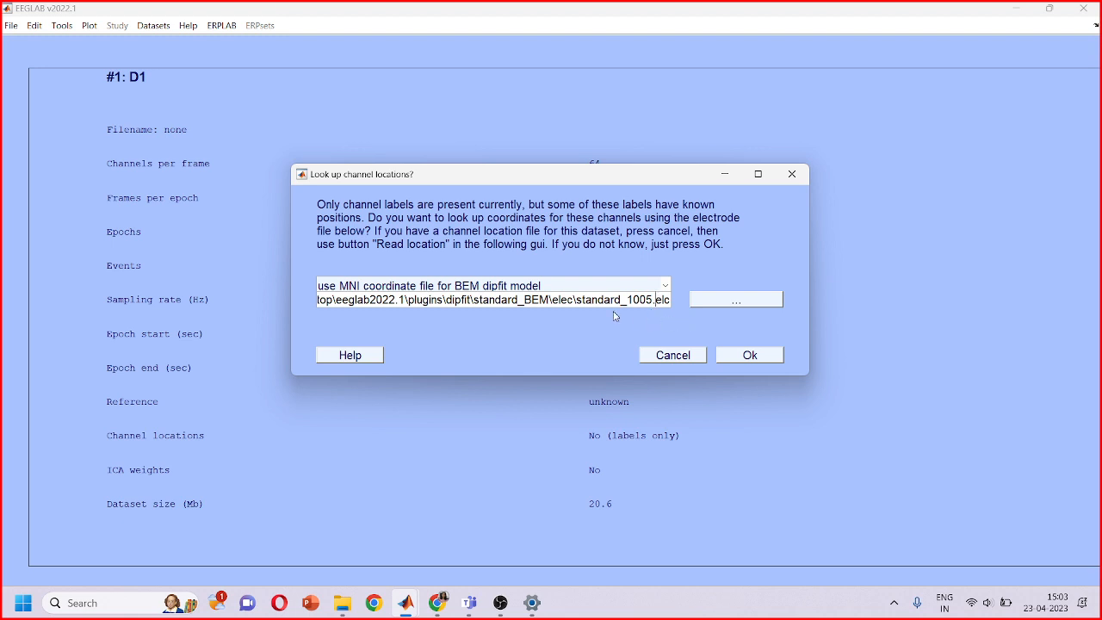
left_click(771, 356)
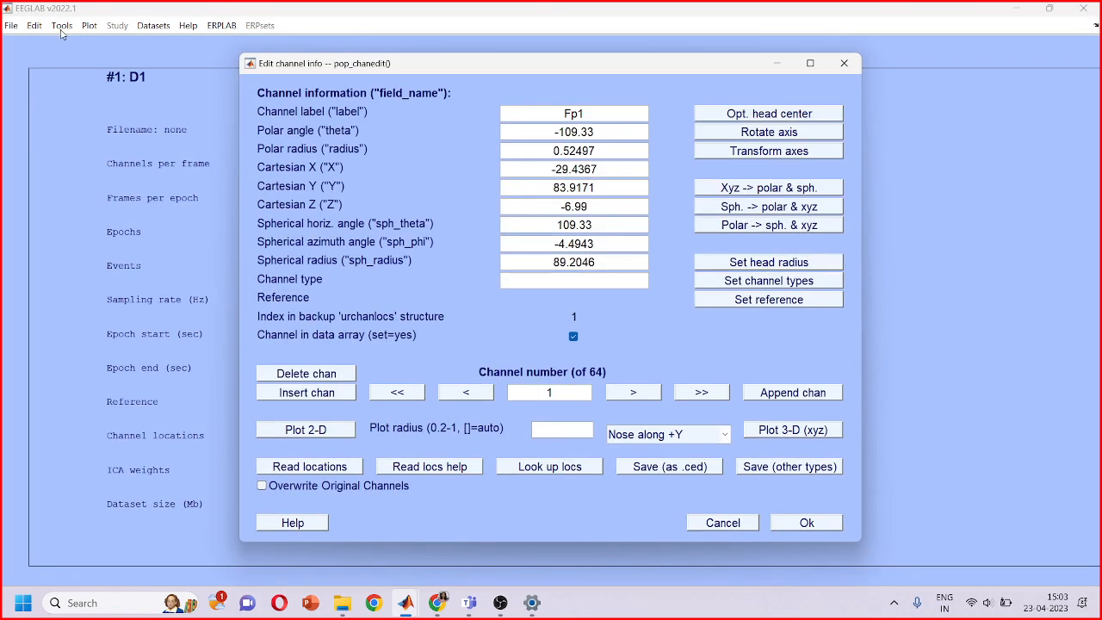
left_click(807, 524)
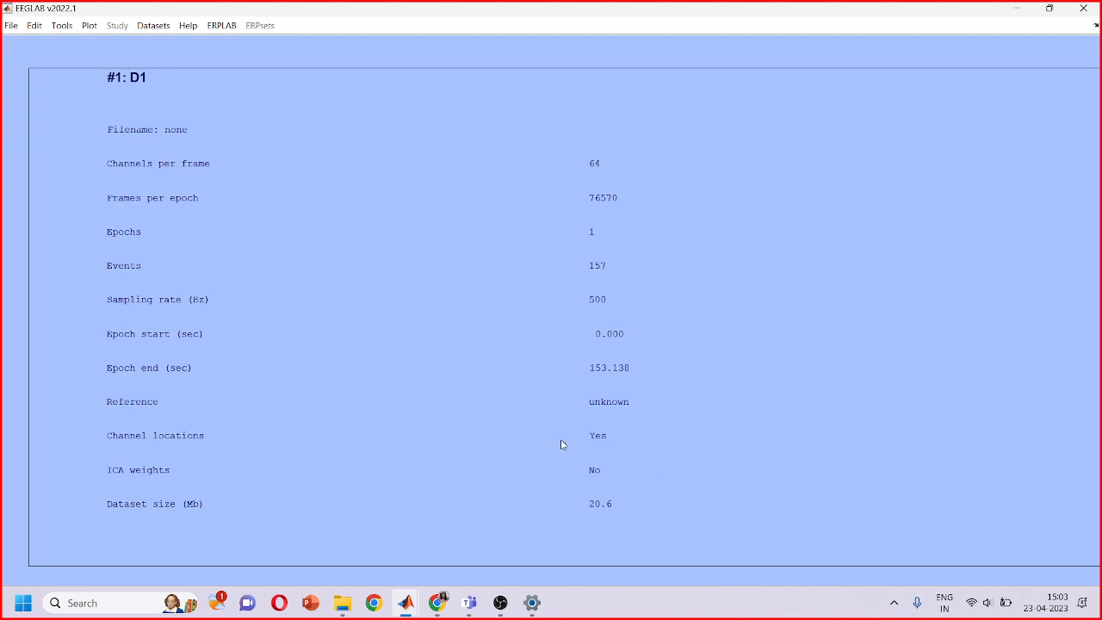
left_click(65, 28)
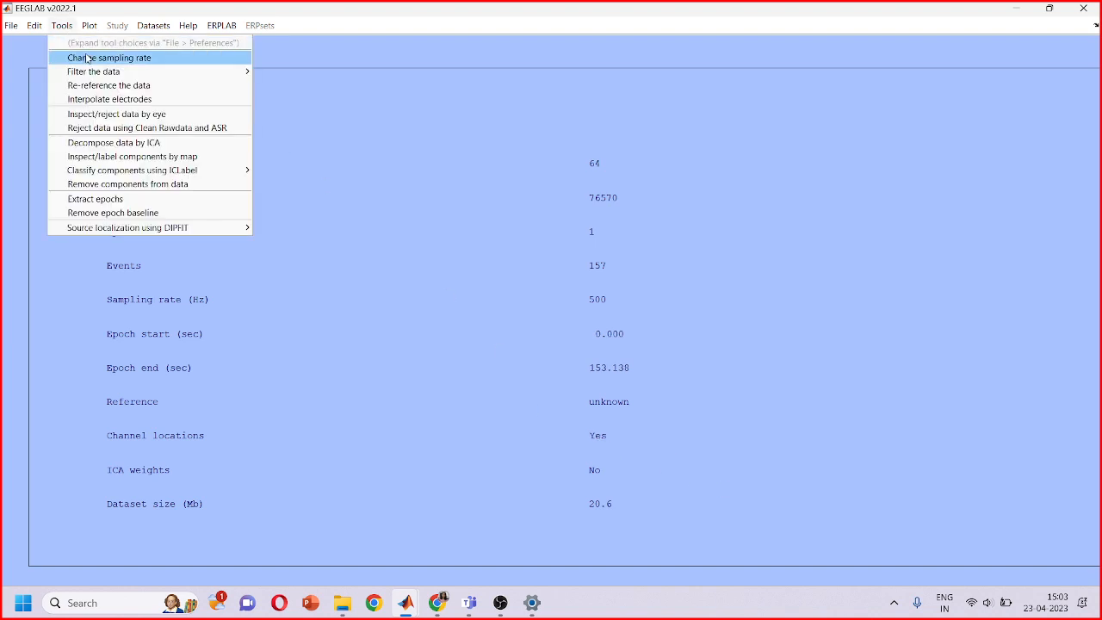
left_click(1029, 545)
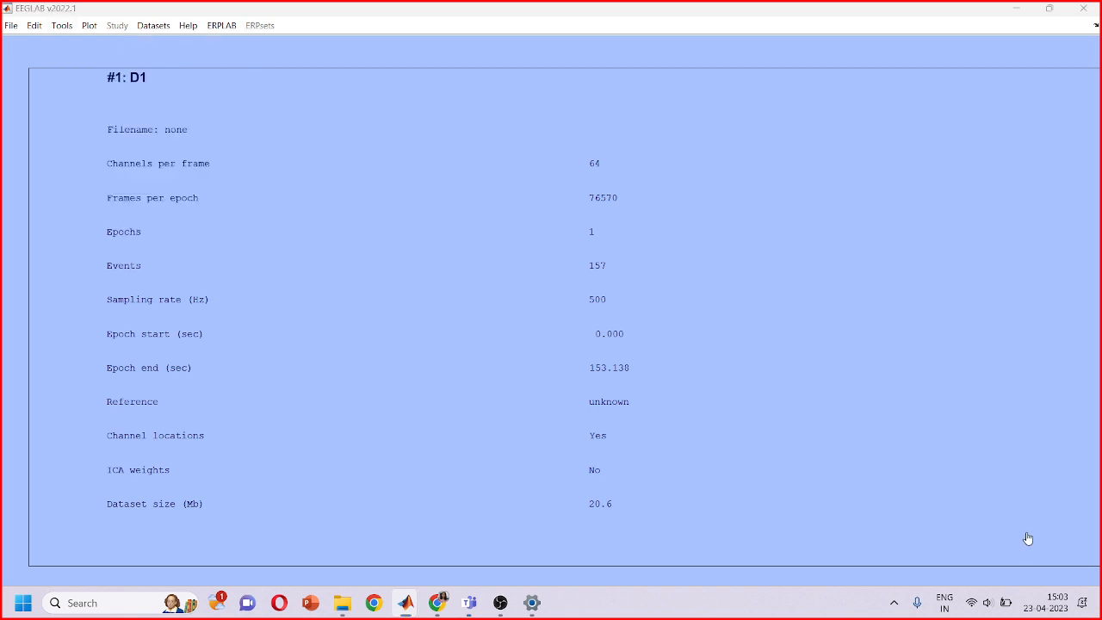
left_click(69, 26)
left_click(75, 61)
left_click(618, 262)
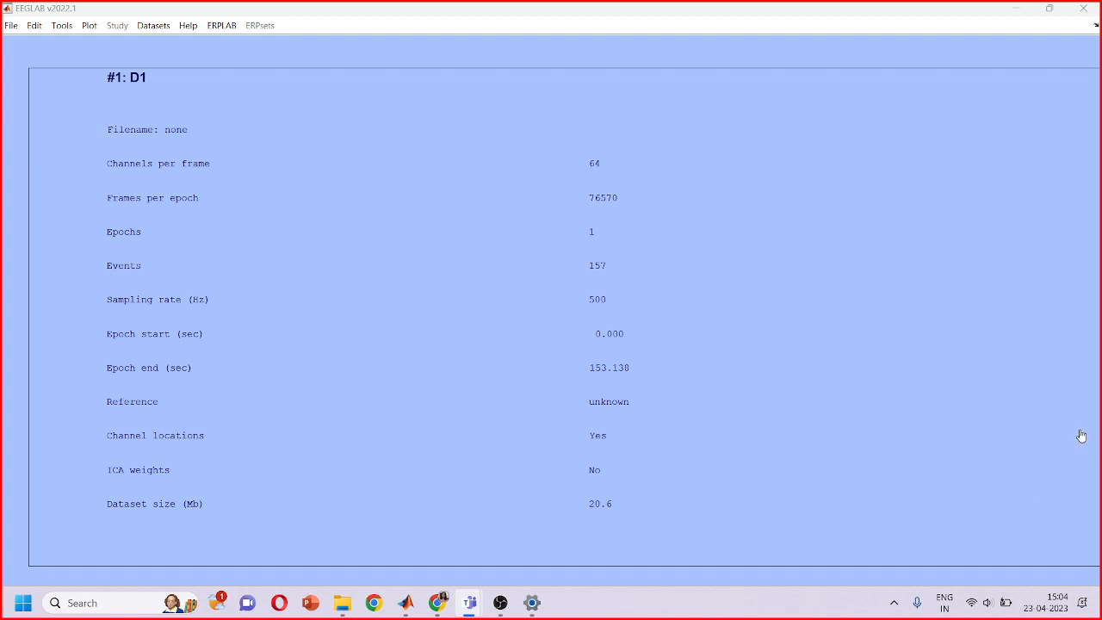
Switch to the Teams meeting, set its view to Together mode with Gallery at top, and return to EEGLAB
key("alt+Tab")
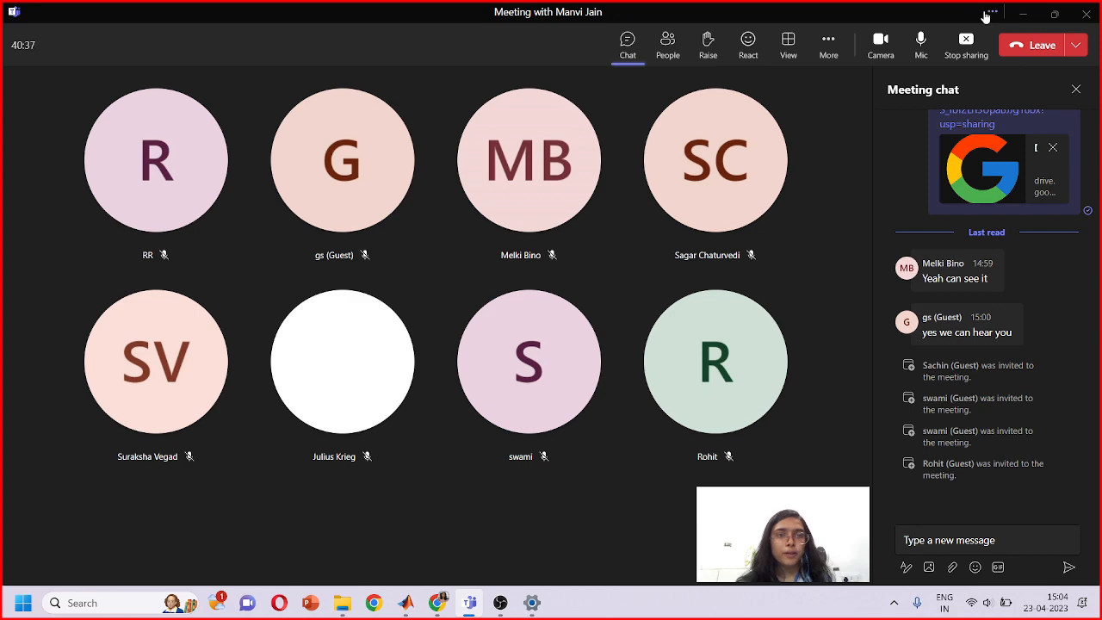
left_click(1025, 17)
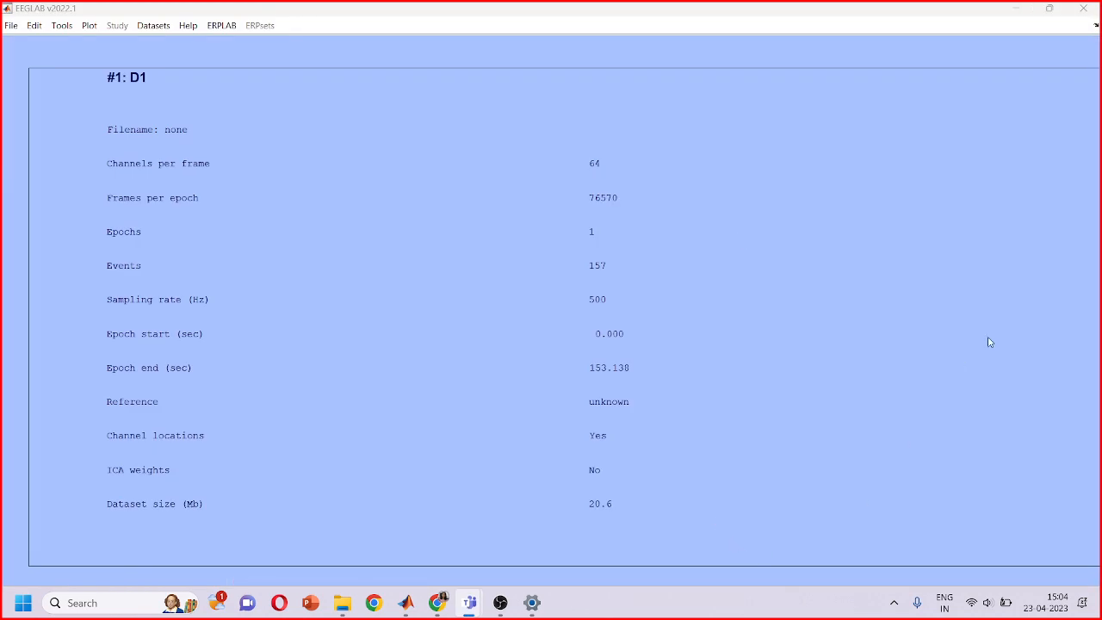
key("alt+Tab")
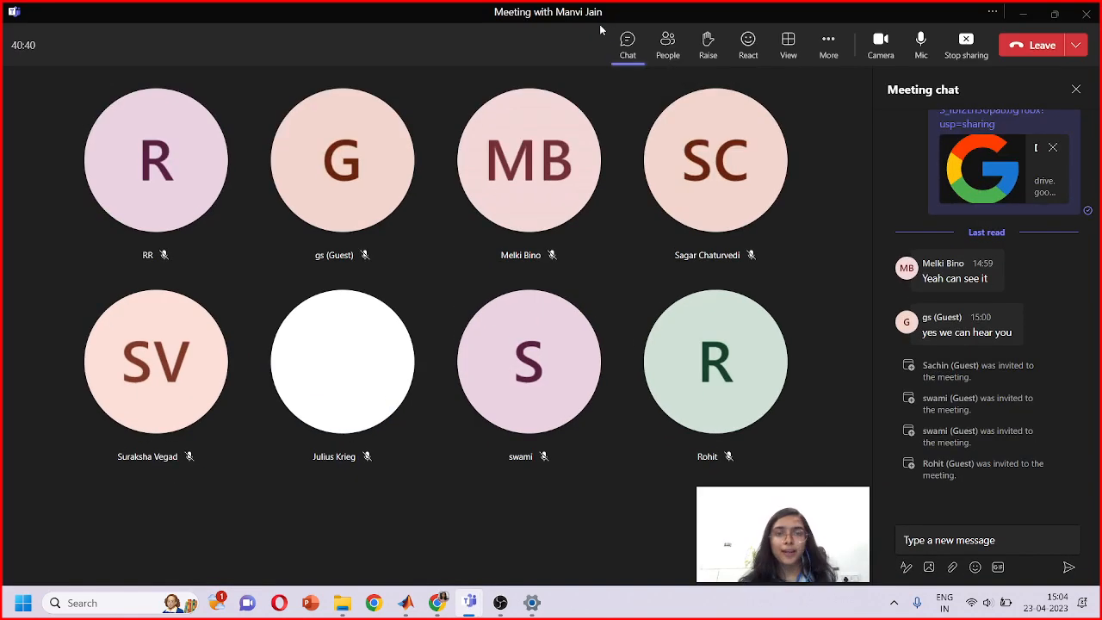
left_click(788, 43)
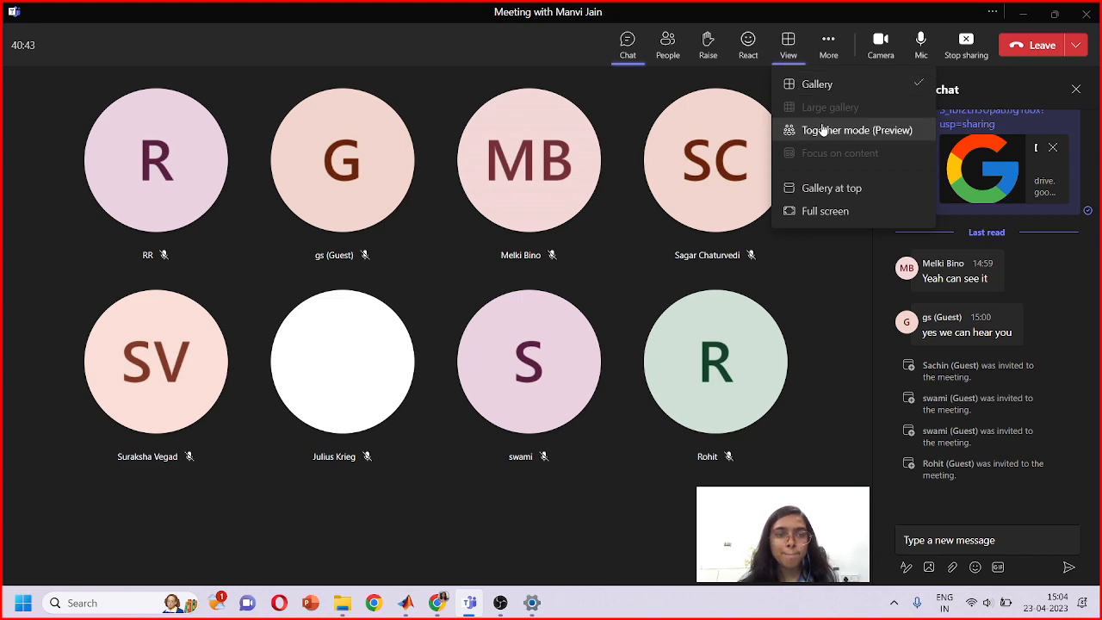
left_click(796, 84)
left_click(787, 43)
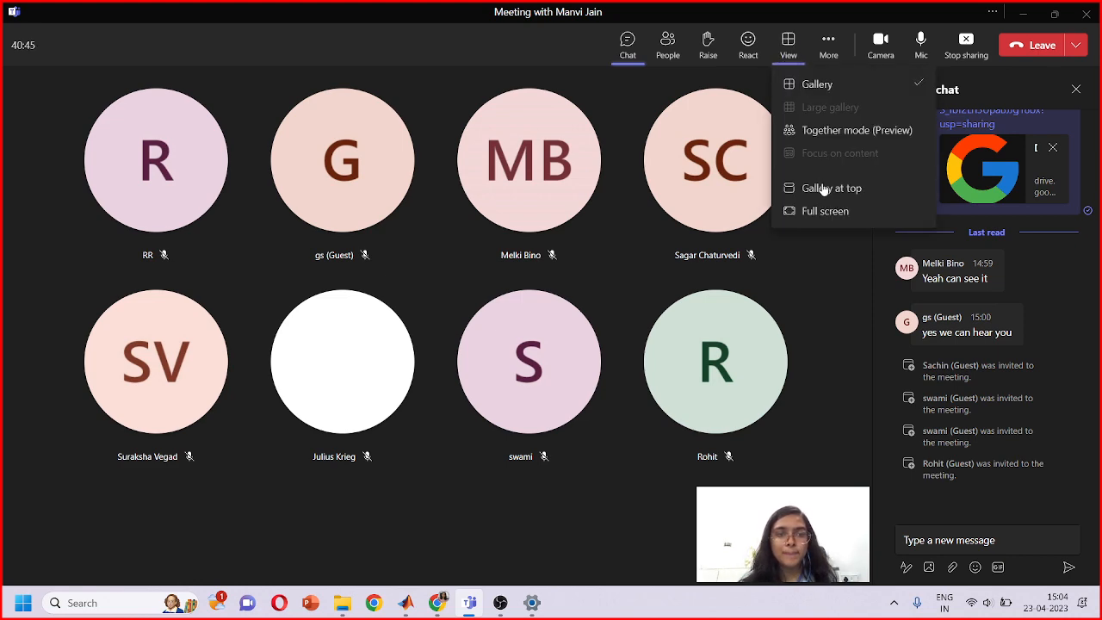
left_click(824, 186)
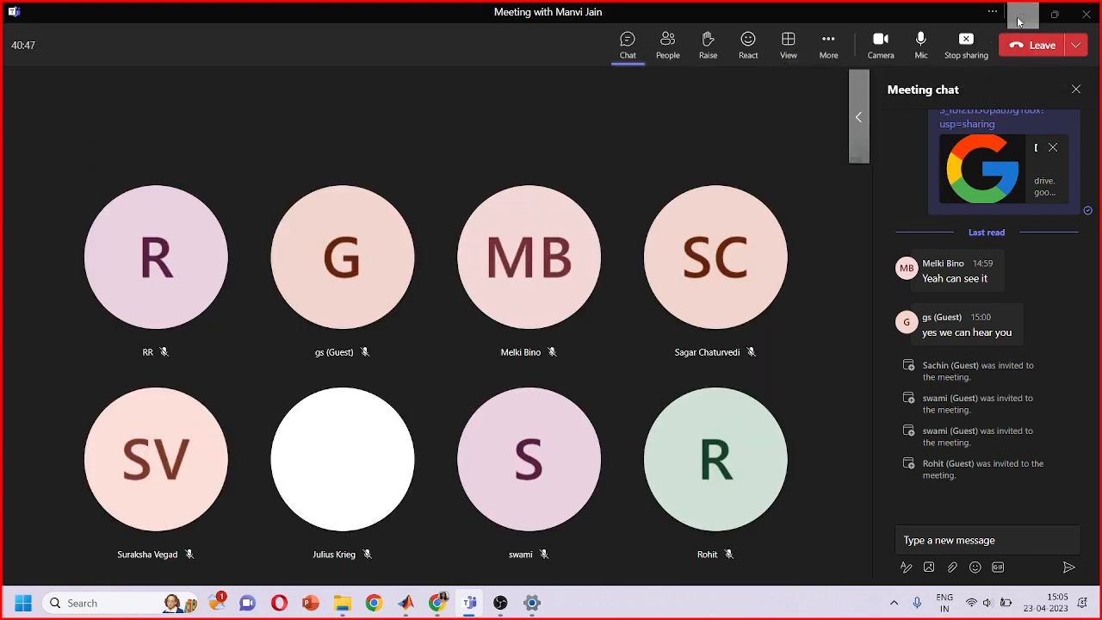
left_click(1023, 13)
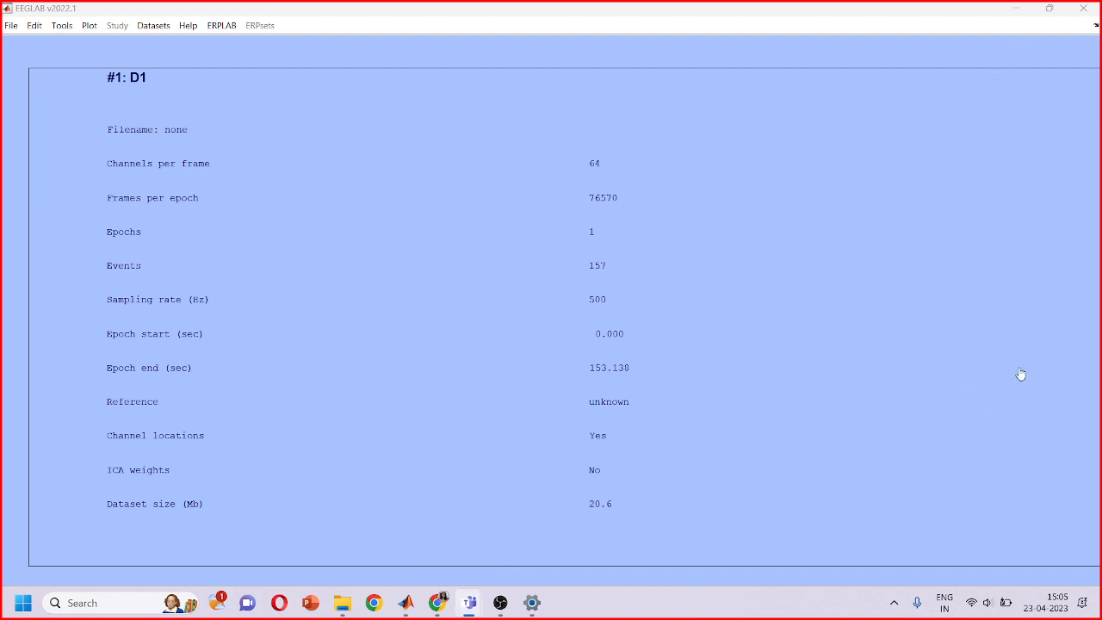
Switch to the Teams meeting and set its view to Gallery
key("alt+Tab")
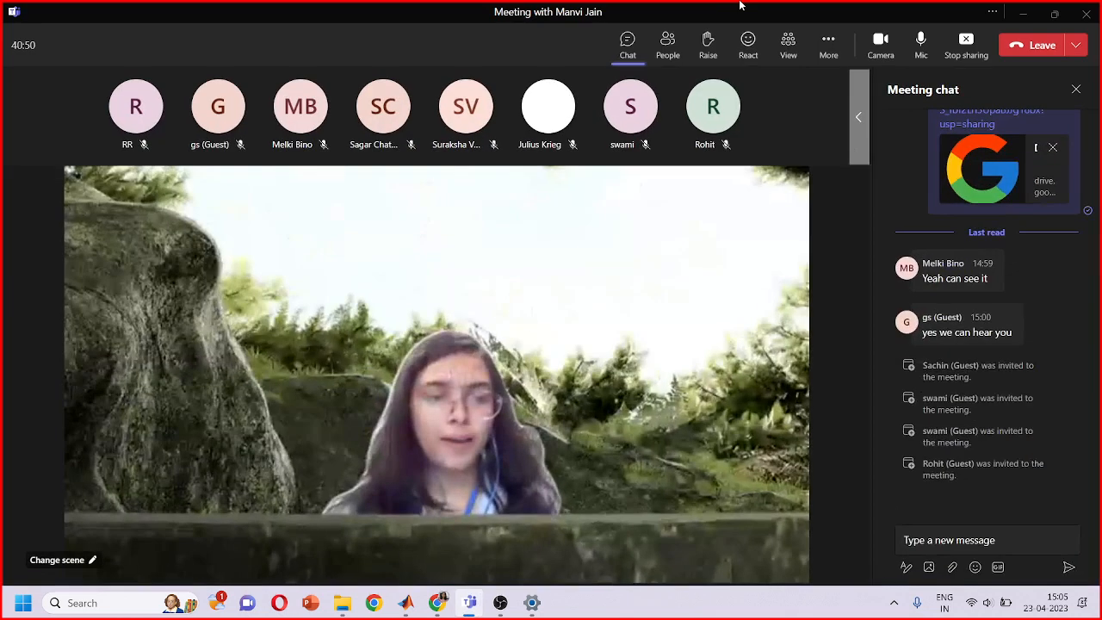
left_click(790, 47)
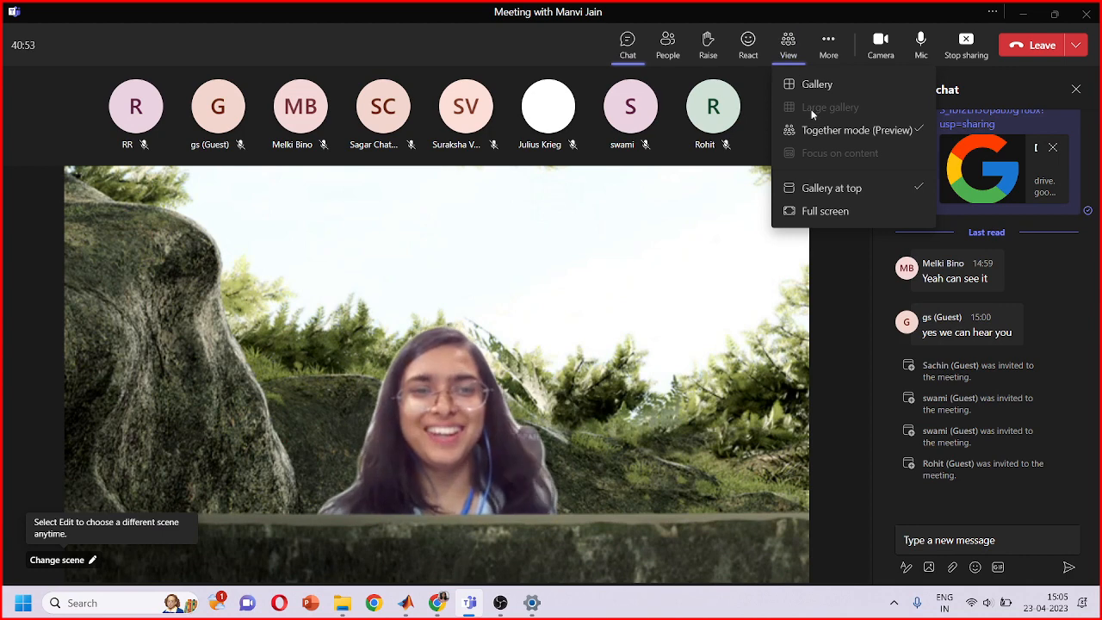
left_click(817, 83)
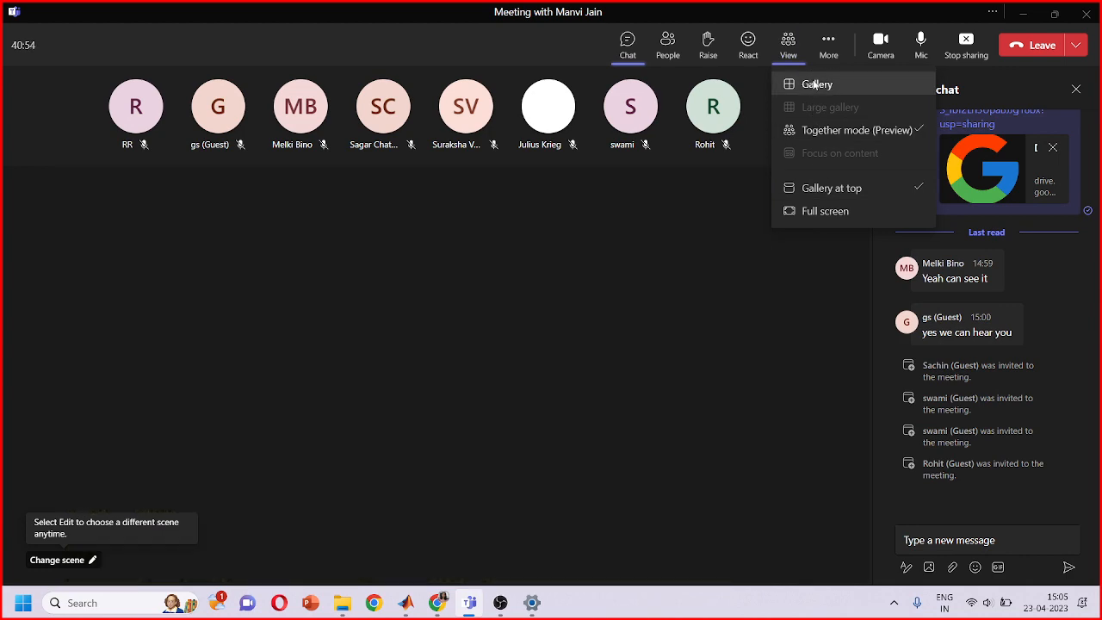
Minimize the Teams meeting and open the image Screenshot (531) from the Desktop folder in File Explorer
left_click(1026, 12)
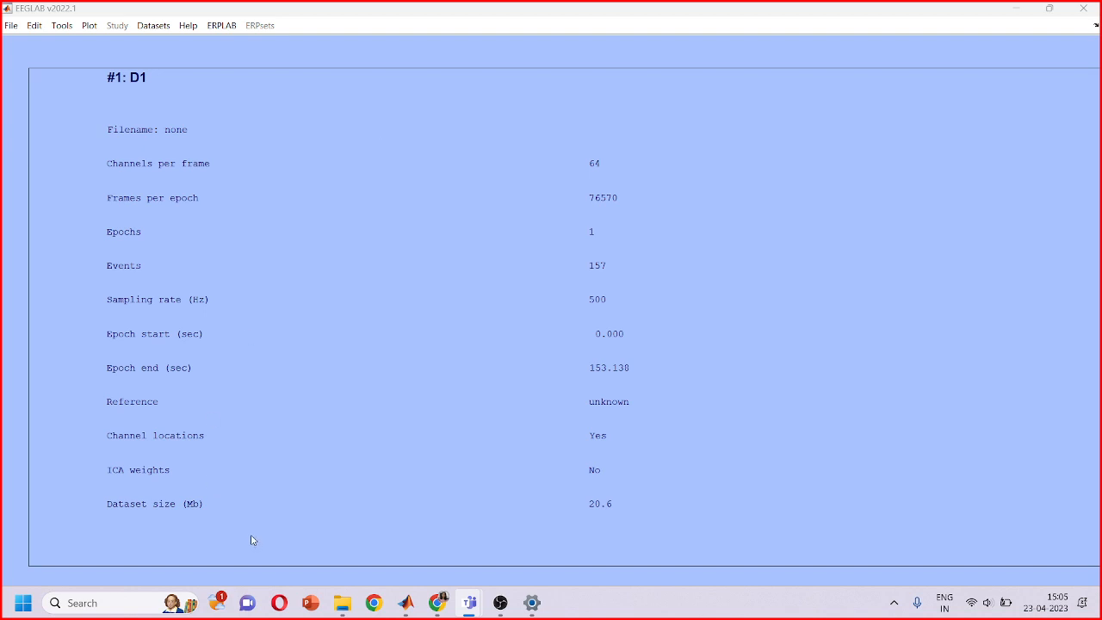
left_click(343, 603)
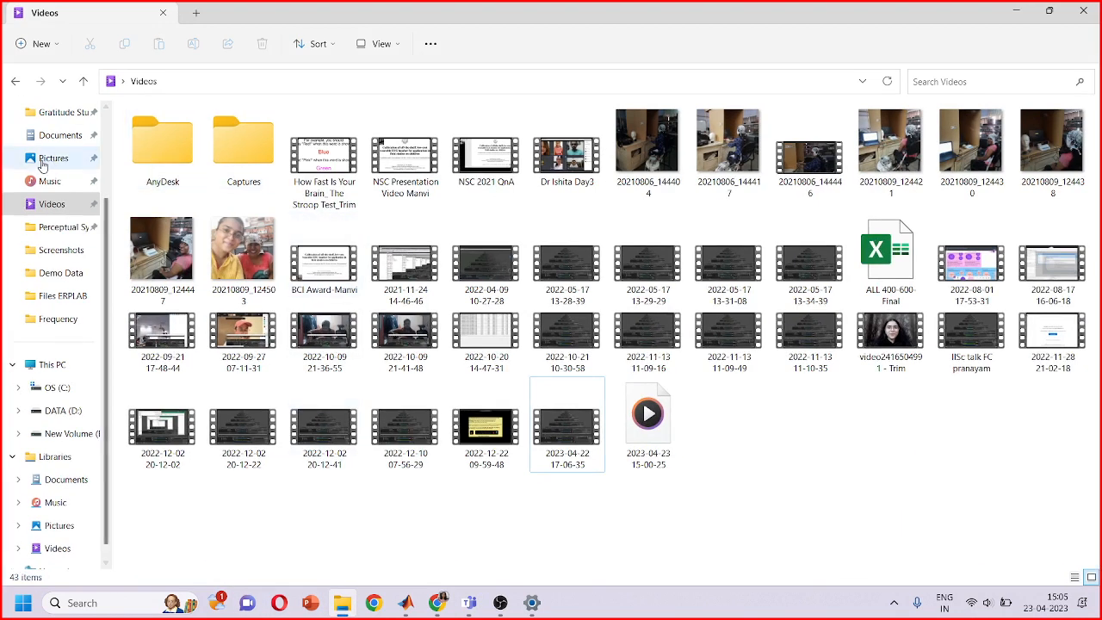
left_click(61, 160)
left_click(64, 163)
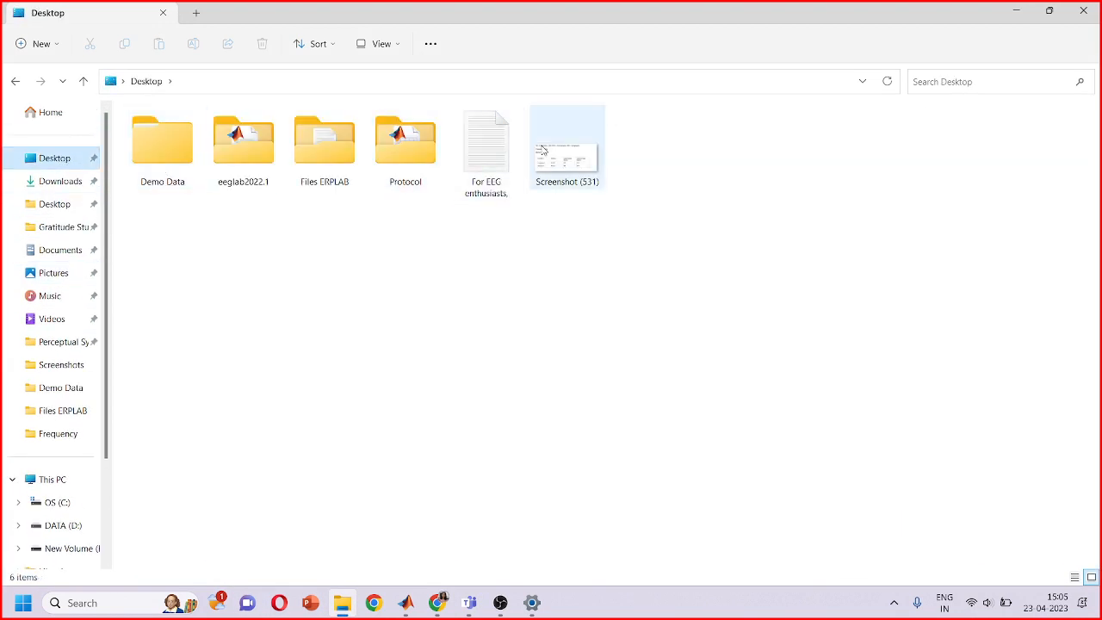
left_click(535, 163)
double_click(535, 163)
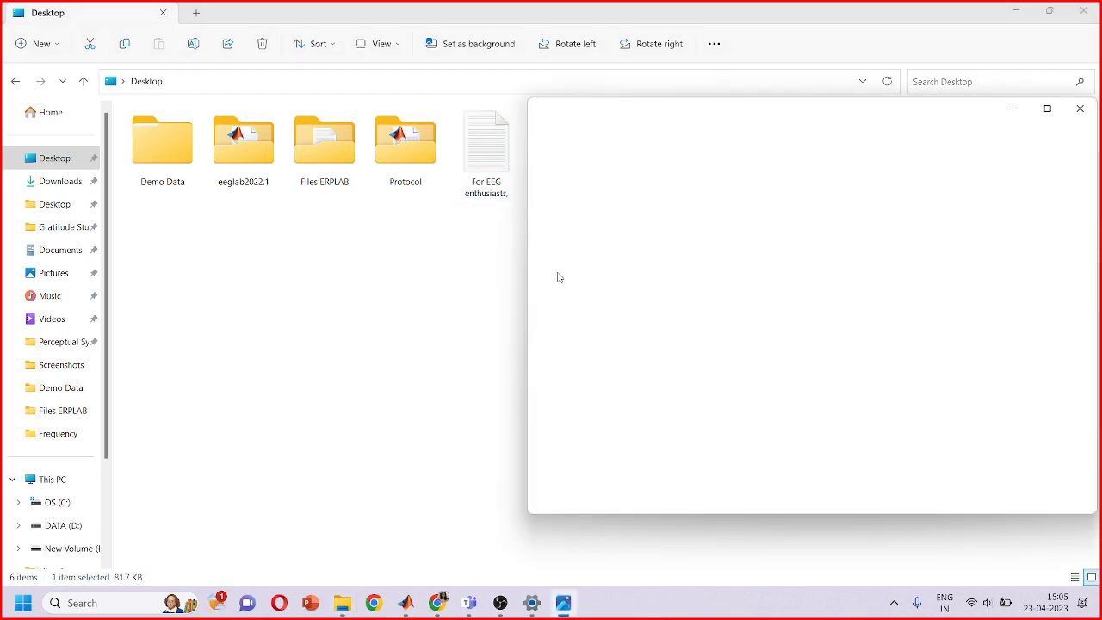
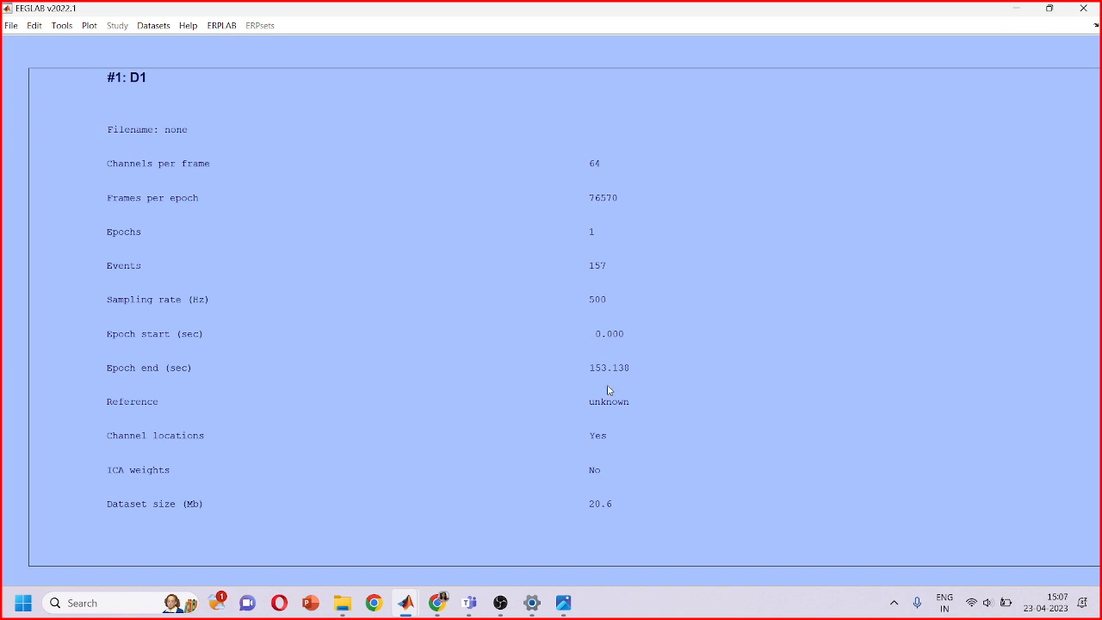
Plot D1's channel data as scrolling traces in EEGLAB and maximize the plot window
left_click(62, 25)
mouse_move(88, 26)
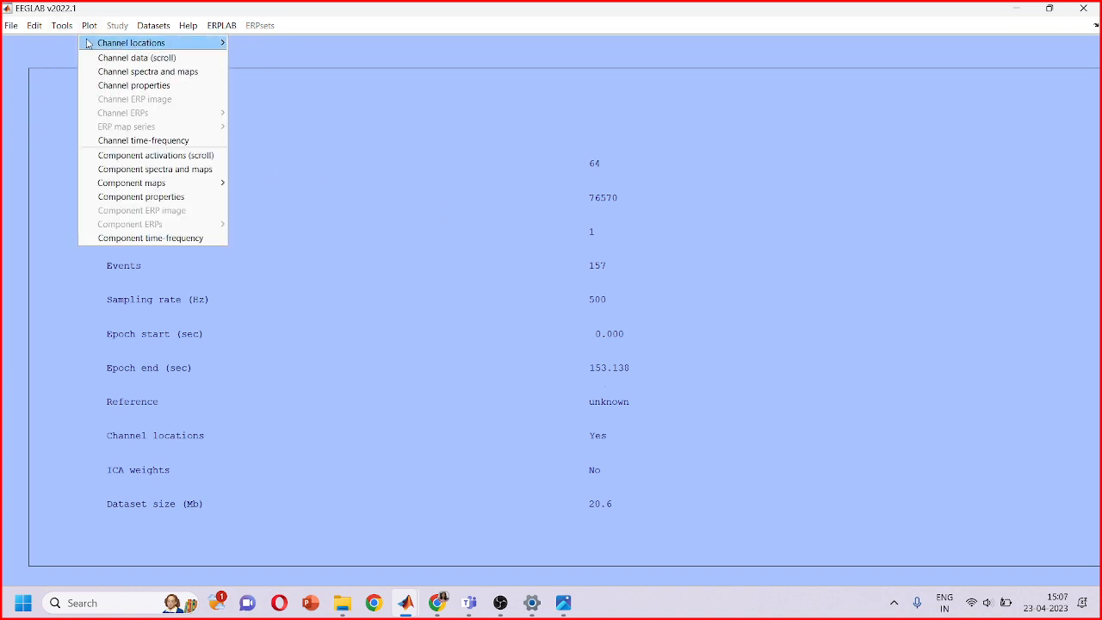
left_click(92, 57)
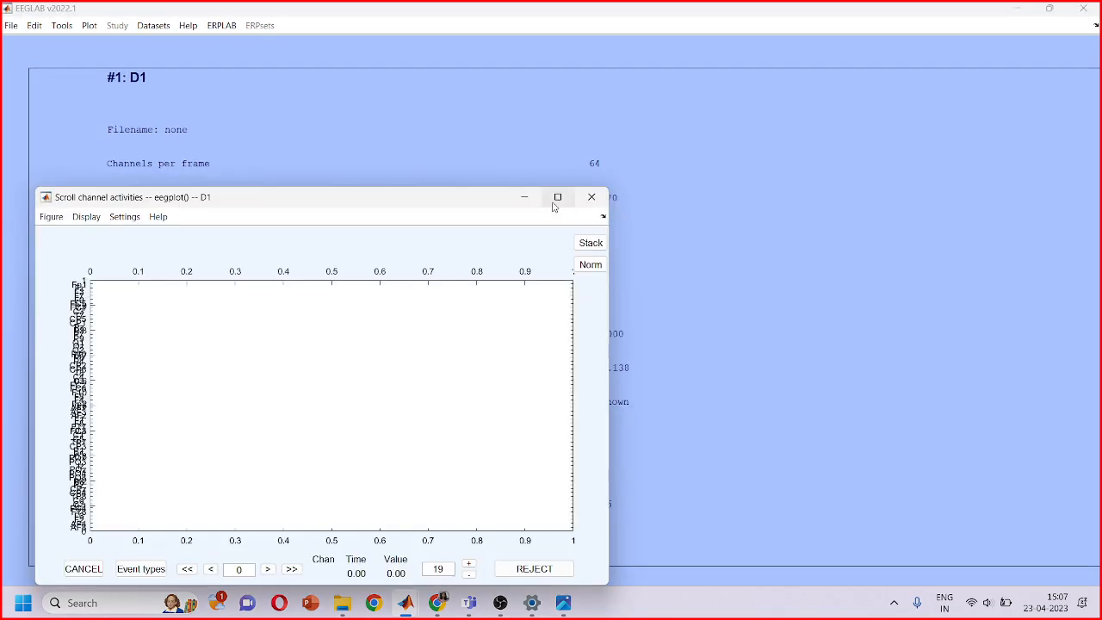
left_click(556, 200)
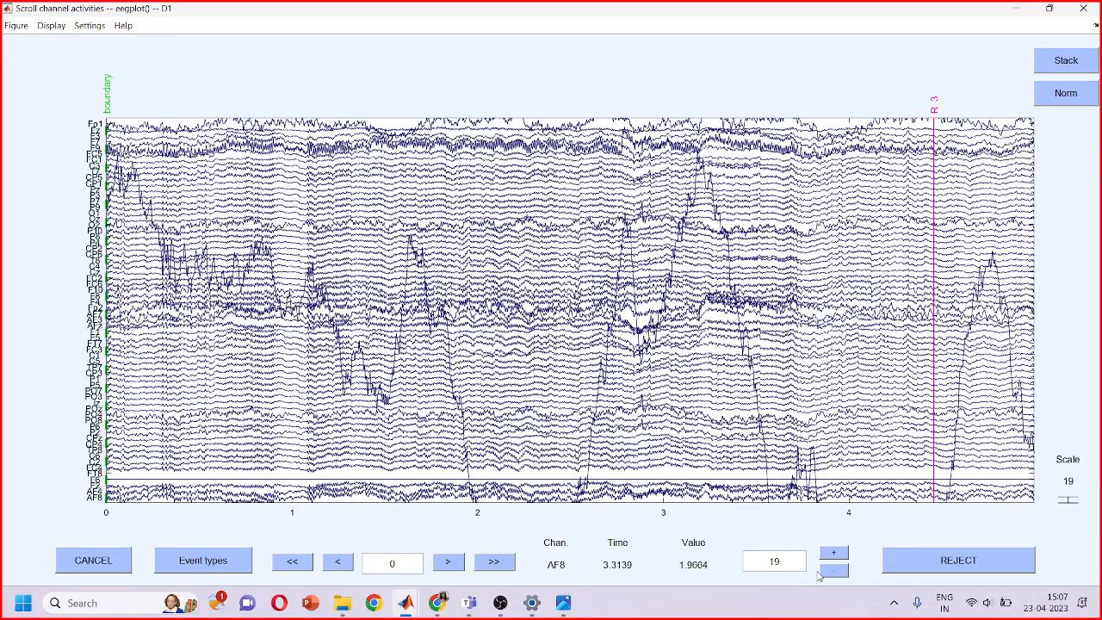
Page through D1's channel traces to the window starting at 22 s and mark the noisy stretch from about 22.7 to 23.1 s
left_click(459, 566)
left_click(459, 567)
left_click(459, 567)
left_click(459, 567)
left_click(491, 562)
left_click(492, 564)
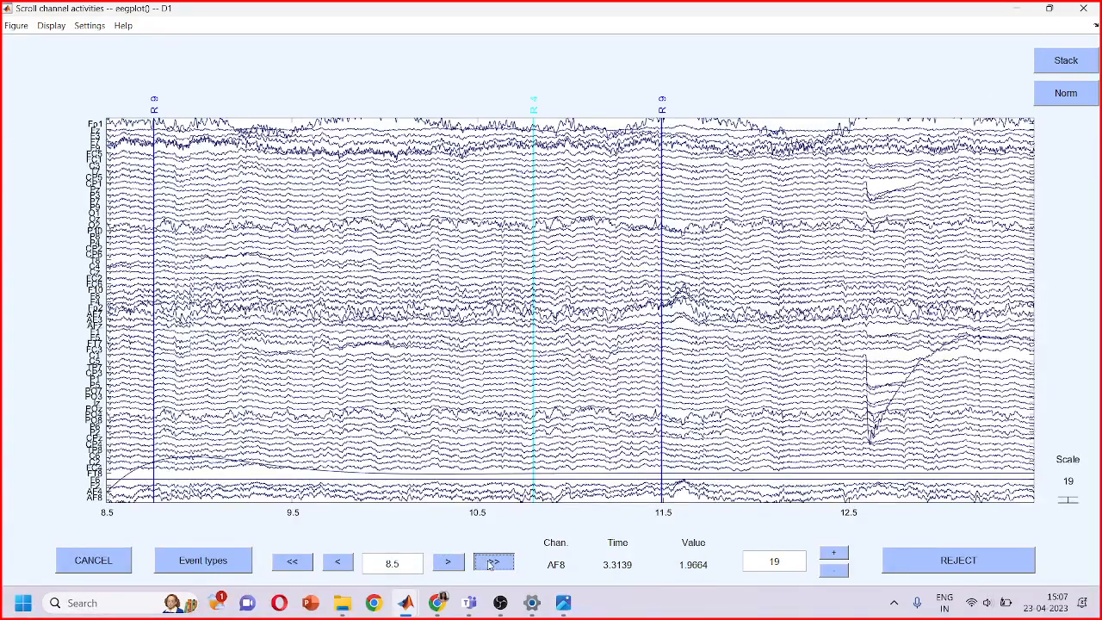
left_click(490, 564)
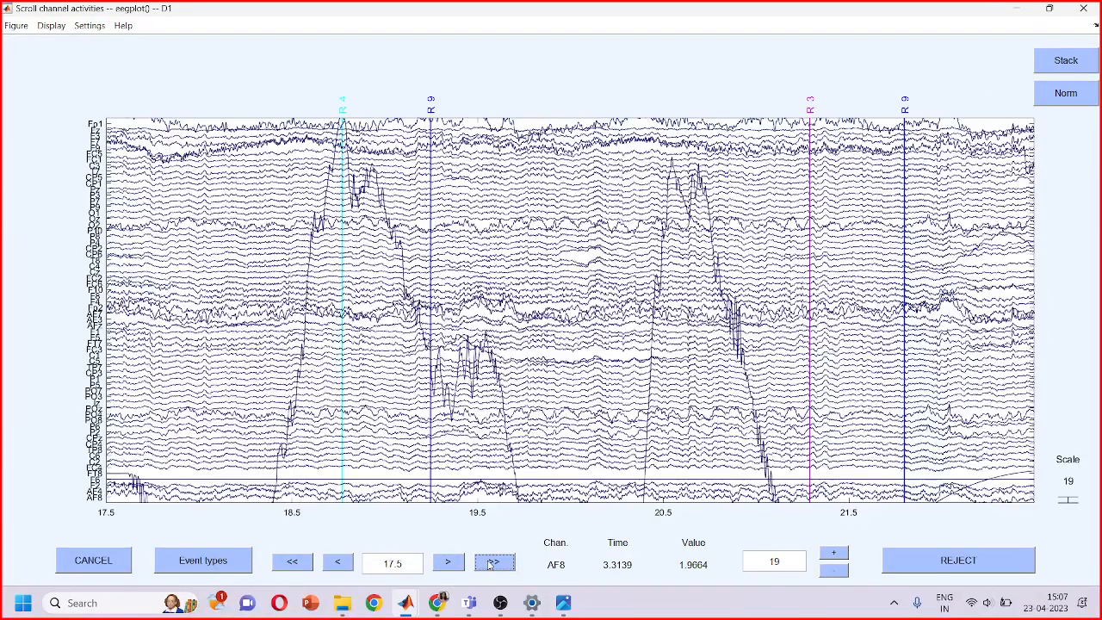
left_click(293, 562)
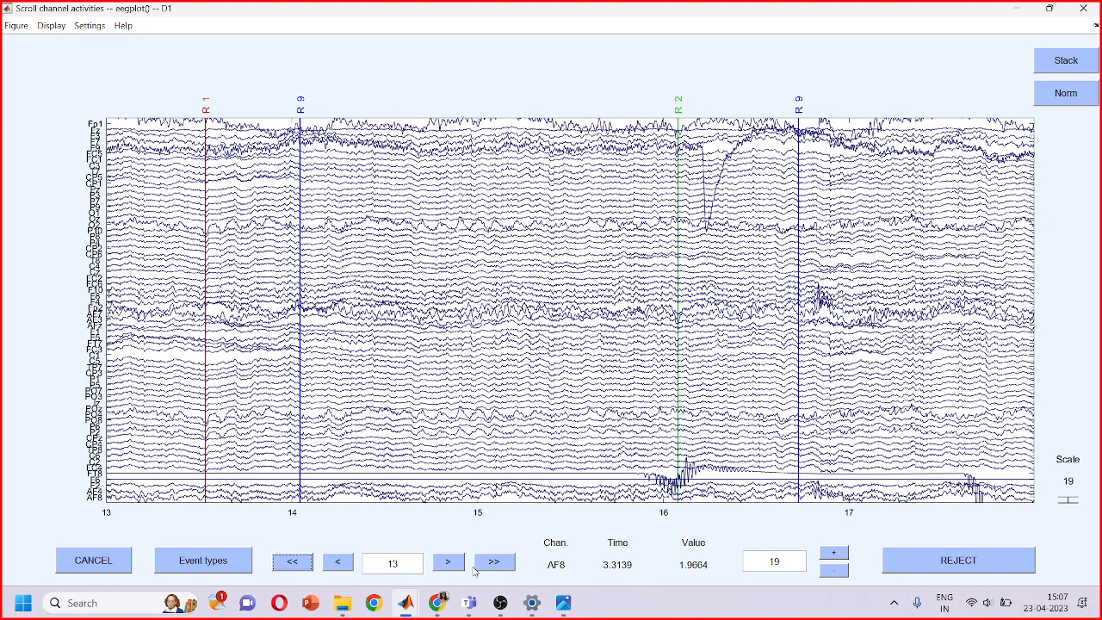
left_click(504, 564)
left_click(506, 565)
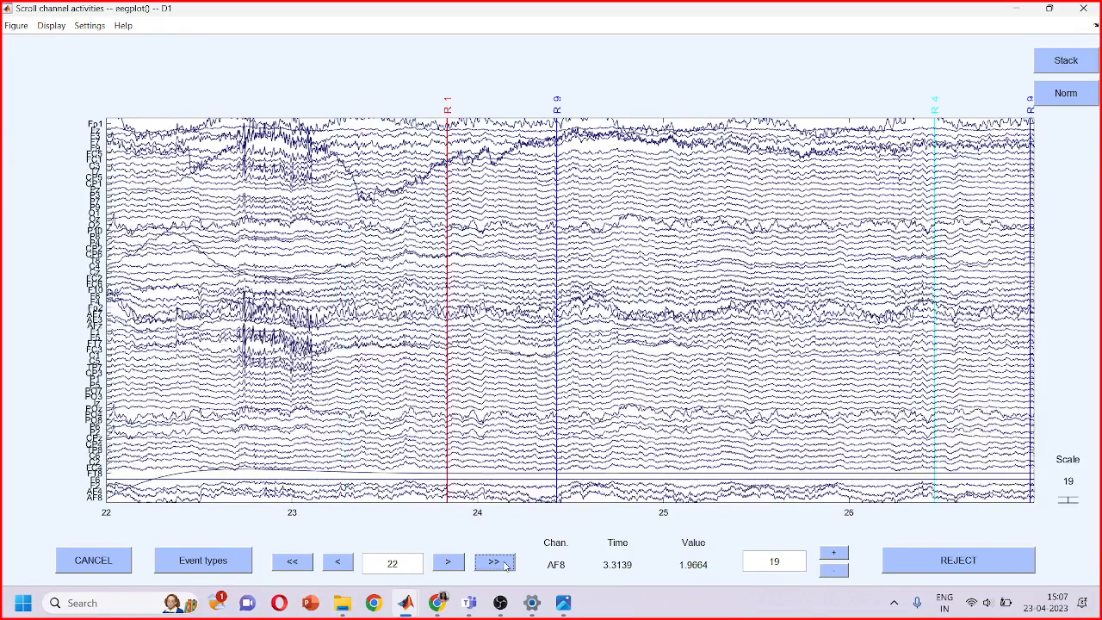
left_click_drag(236, 346, 313, 360)
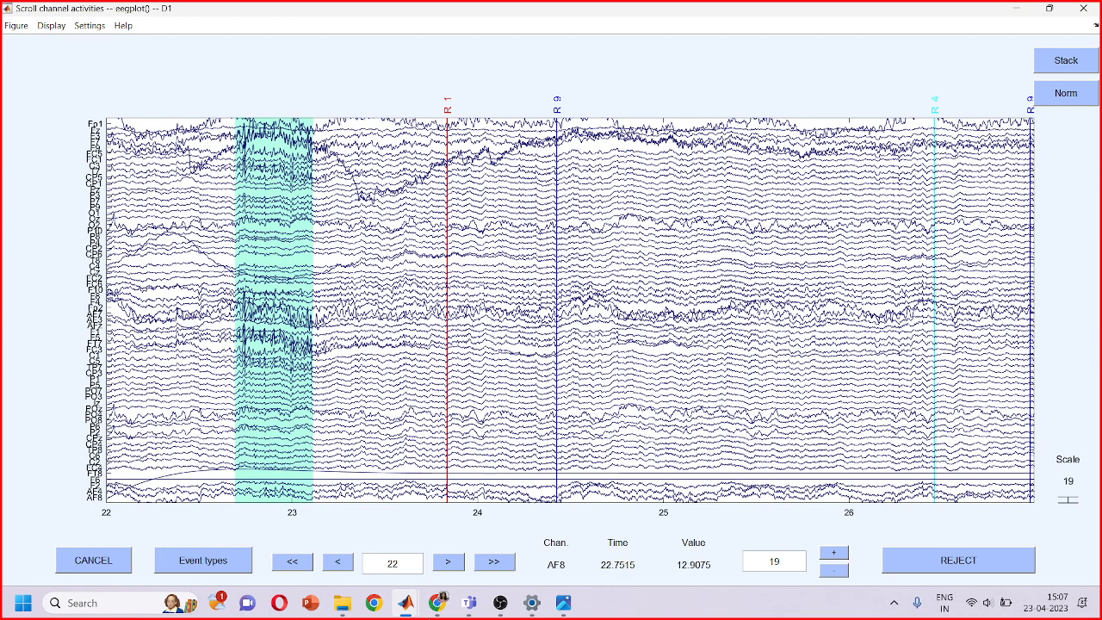
Examine the rest of D1's channel traces up to the end of the recording and close the plot
left_click(486, 566)
left_click(484, 566)
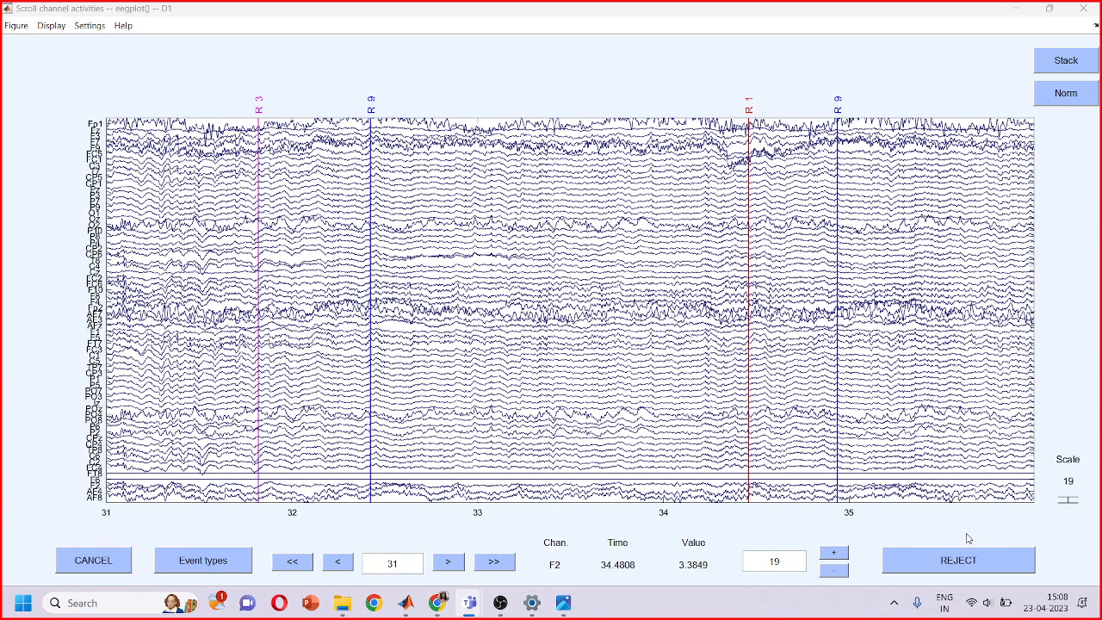
left_click(506, 567)
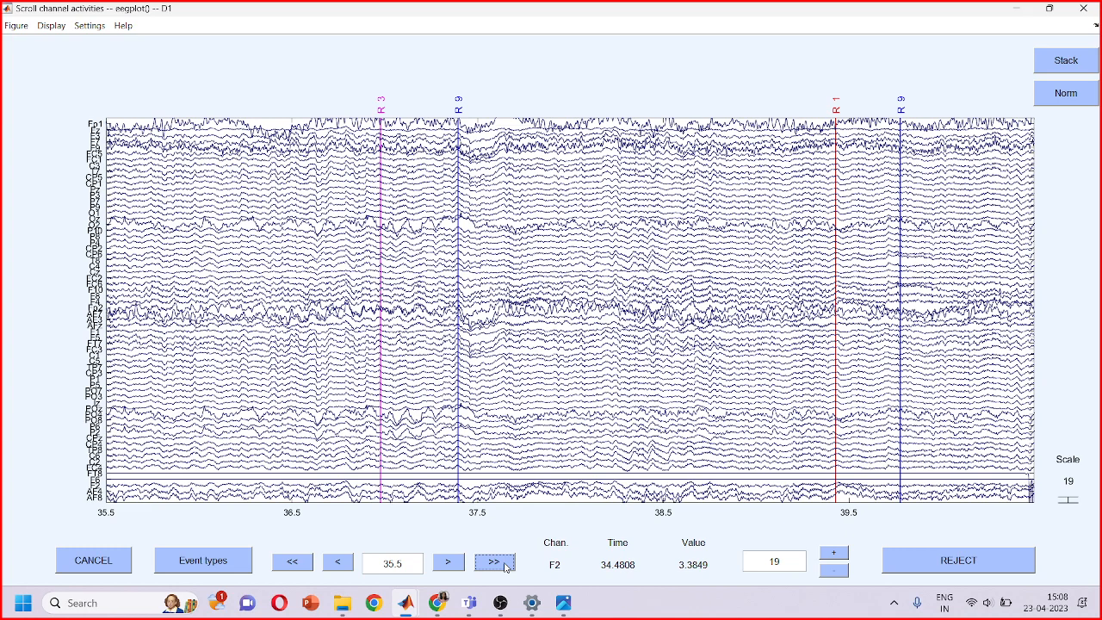
left_click(495, 563)
left_click(506, 567)
left_click(506, 567)
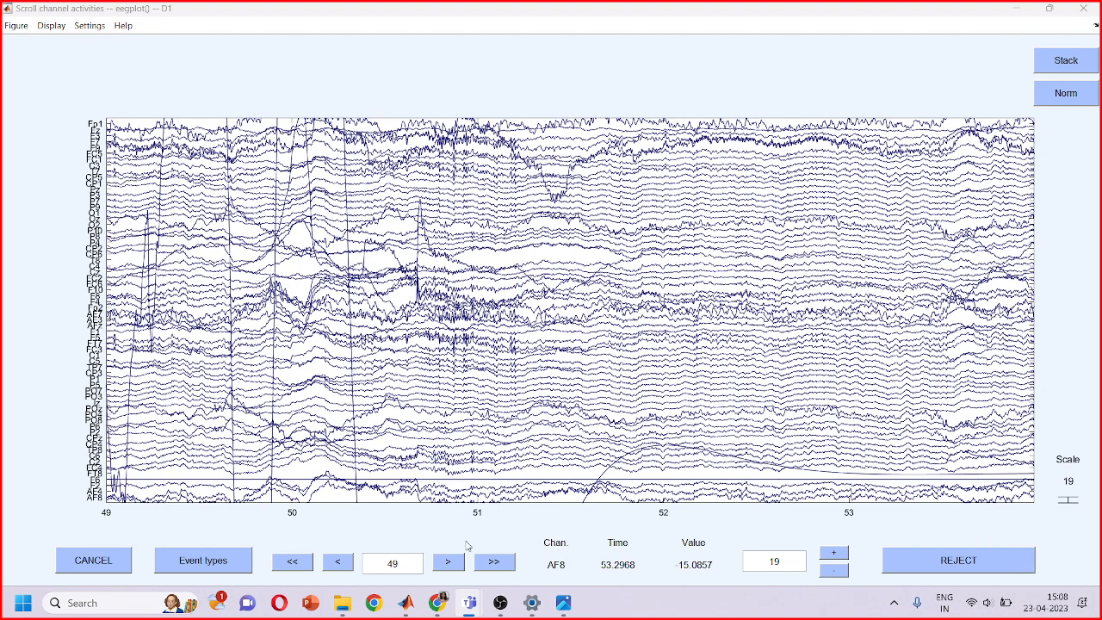
left_click(489, 568)
left_click(495, 562)
left_click(494, 562)
left_click(494, 563)
left_click(494, 563)
left_click(494, 563)
left_click(487, 565)
left_click(488, 564)
left_click(487, 565)
left_click(487, 564)
left_click(487, 564)
left_click(487, 564)
left_click(487, 565)
left_click(487, 565)
left_click(487, 564)
left_click(487, 565)
left_click(488, 564)
left_click(487, 565)
left_click(487, 565)
left_click(488, 565)
left_click(487, 565)
left_click(487, 565)
left_click(487, 564)
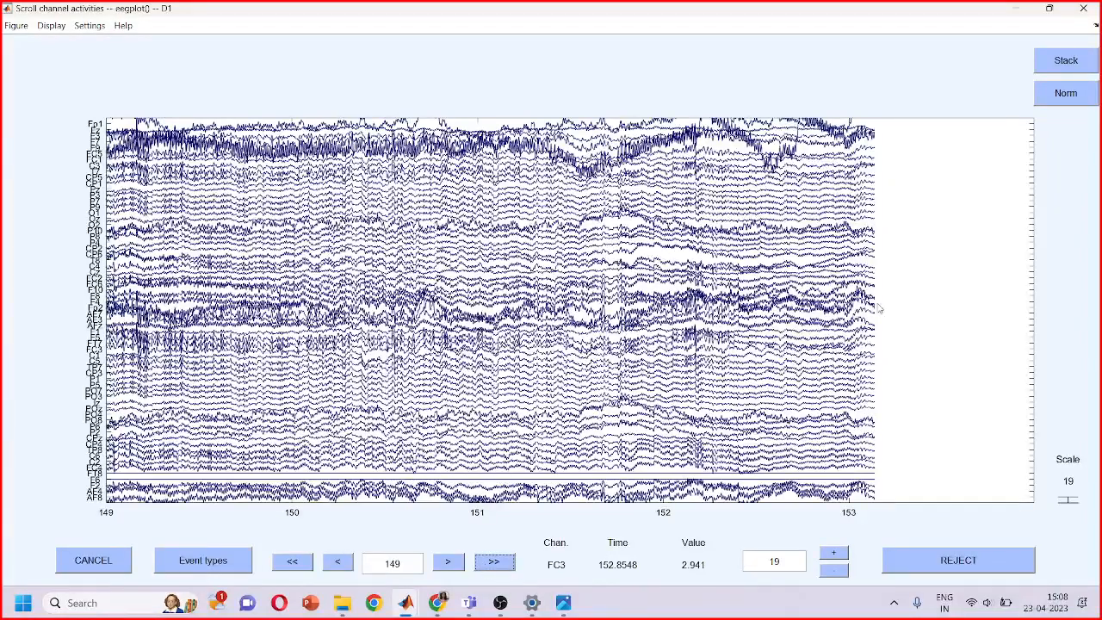
left_click(1083, 8)
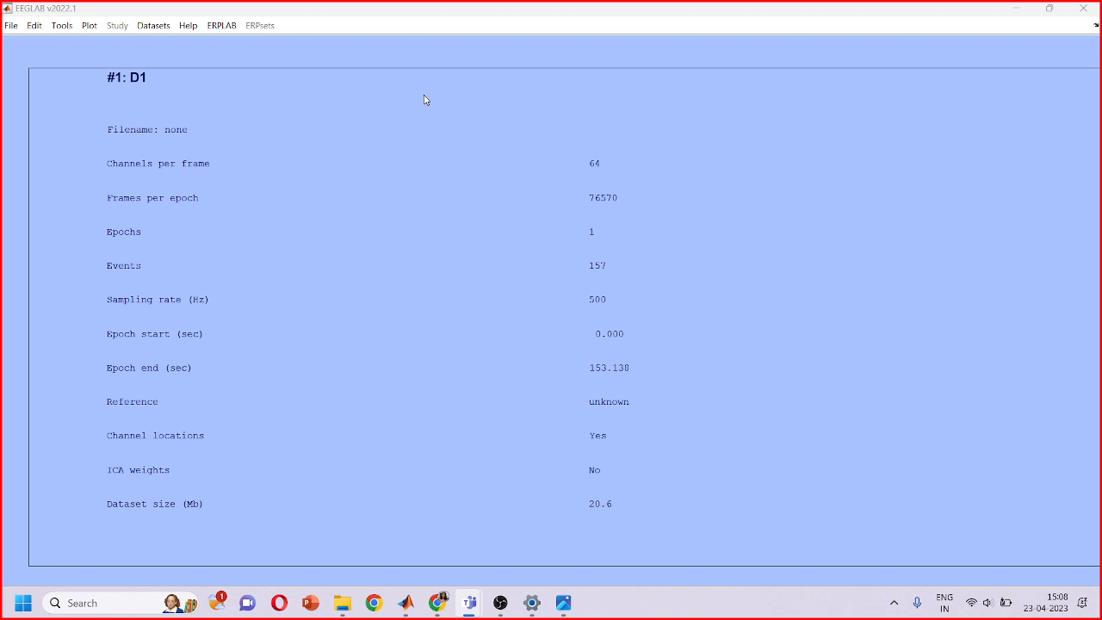
Resample D1 to 250 Hz and keep the result as a new dataset named D1 resampled
left_click(58, 26)
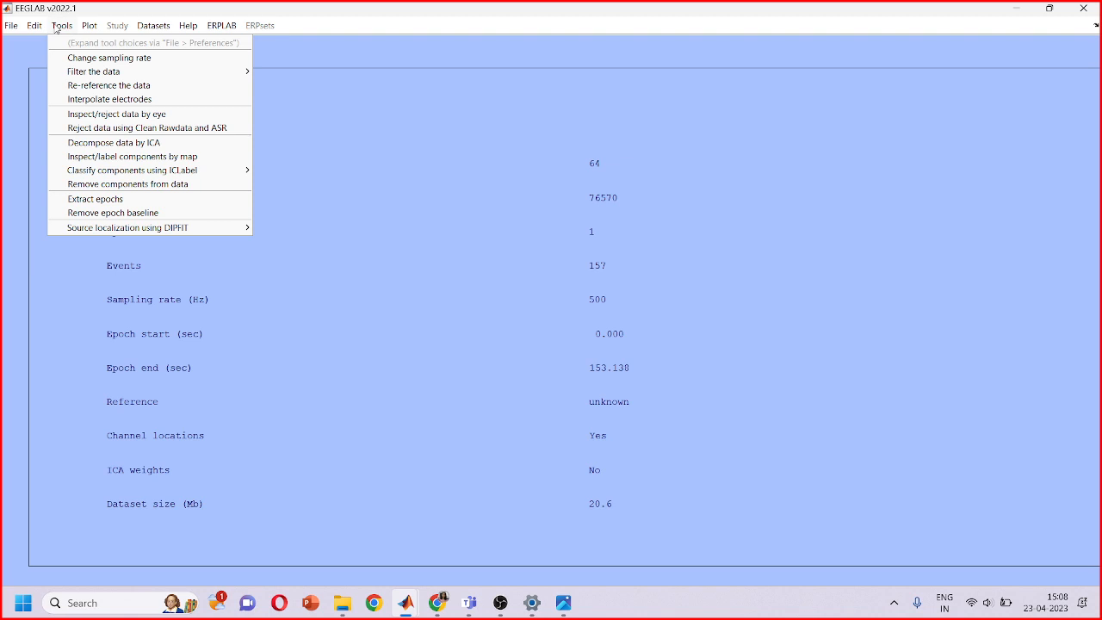
left_click(104, 62)
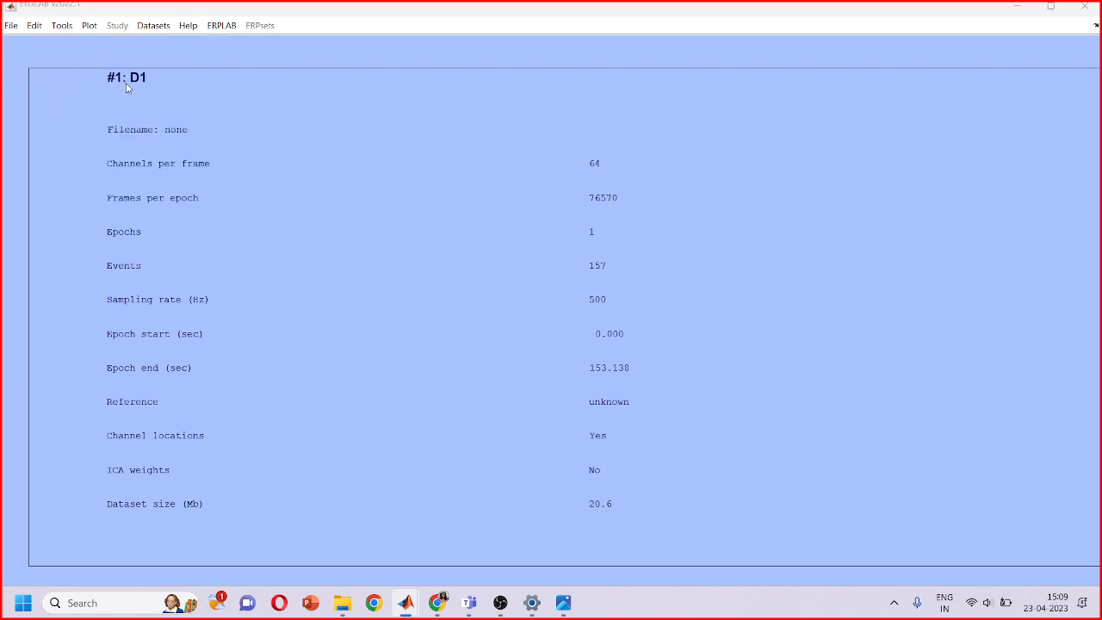
left_click_drag(586, 313, 535, 313)
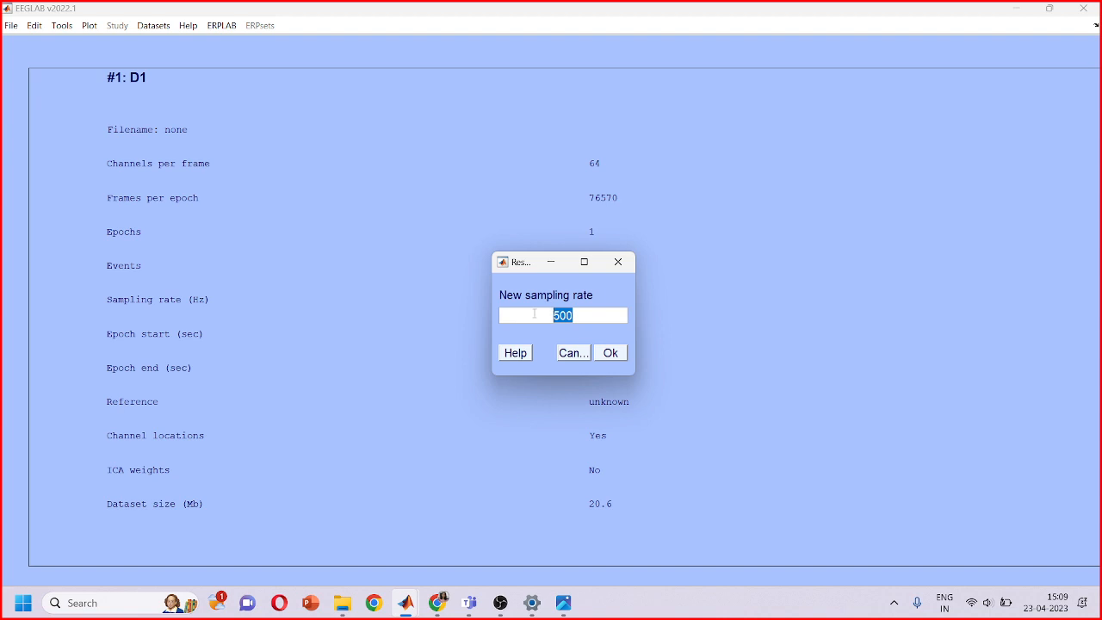
type("250")
left_click(610, 353)
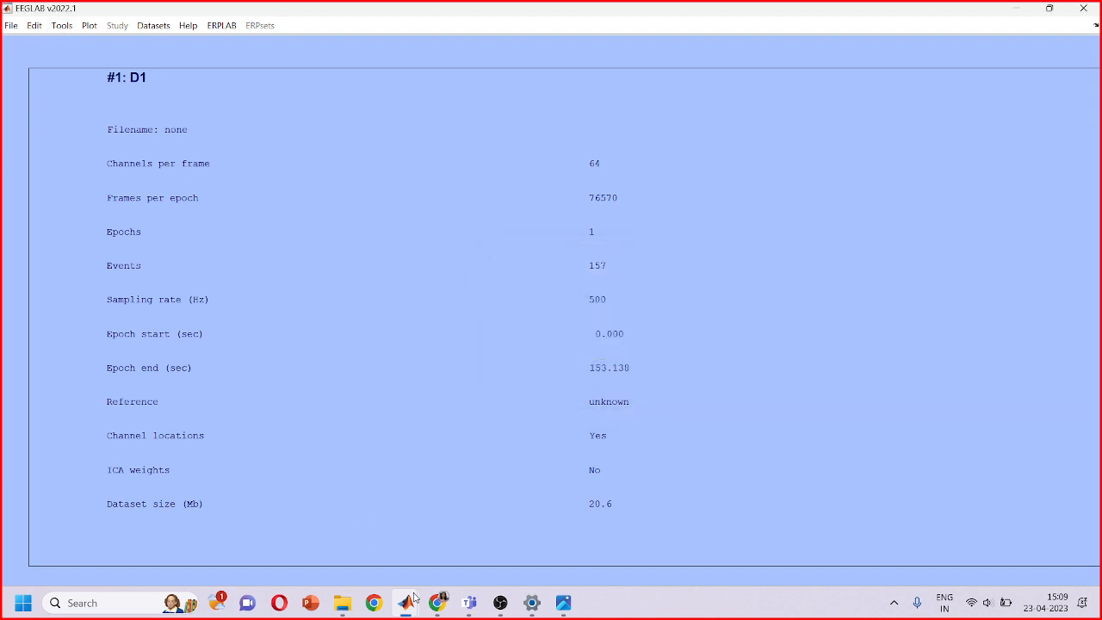
mouse_move(409, 605)
left_click(363, 565)
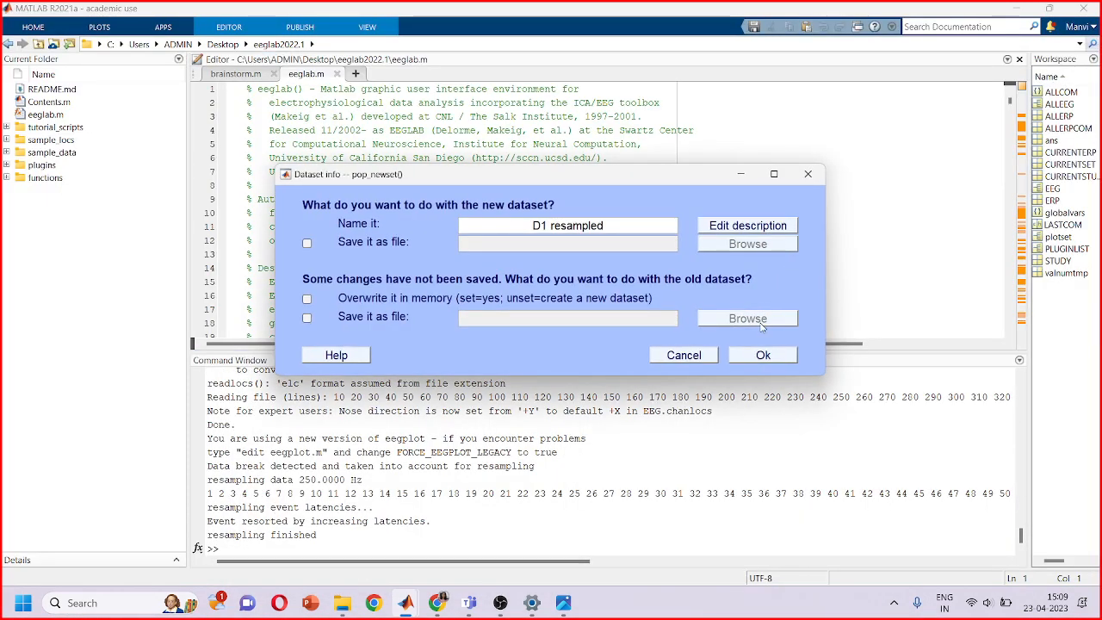
left_click(761, 358)
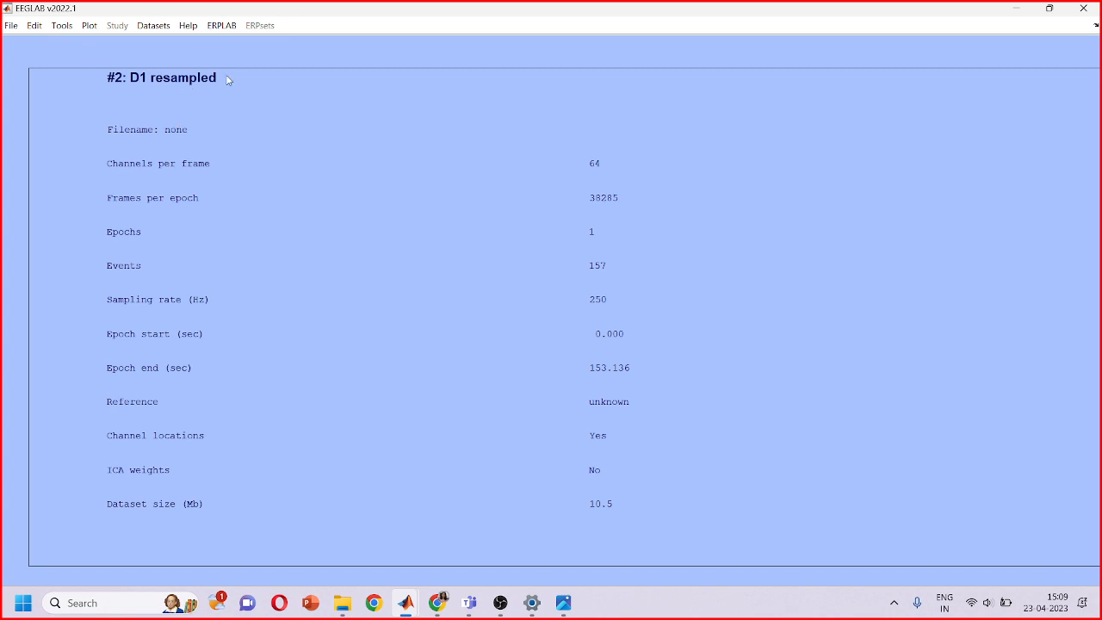
Apply the basic FIR filter to D1 resampled with a higher pass-band edge of 40 Hz, and close the frequency response plot
left_click(63, 26)
mouse_move(120, 74)
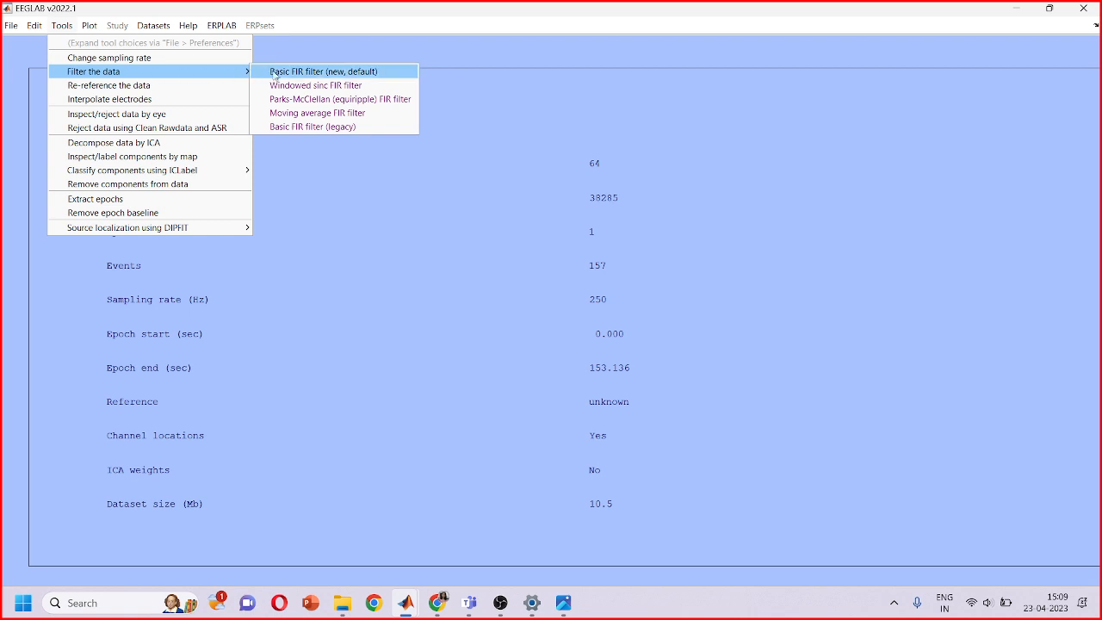
left_click(277, 76)
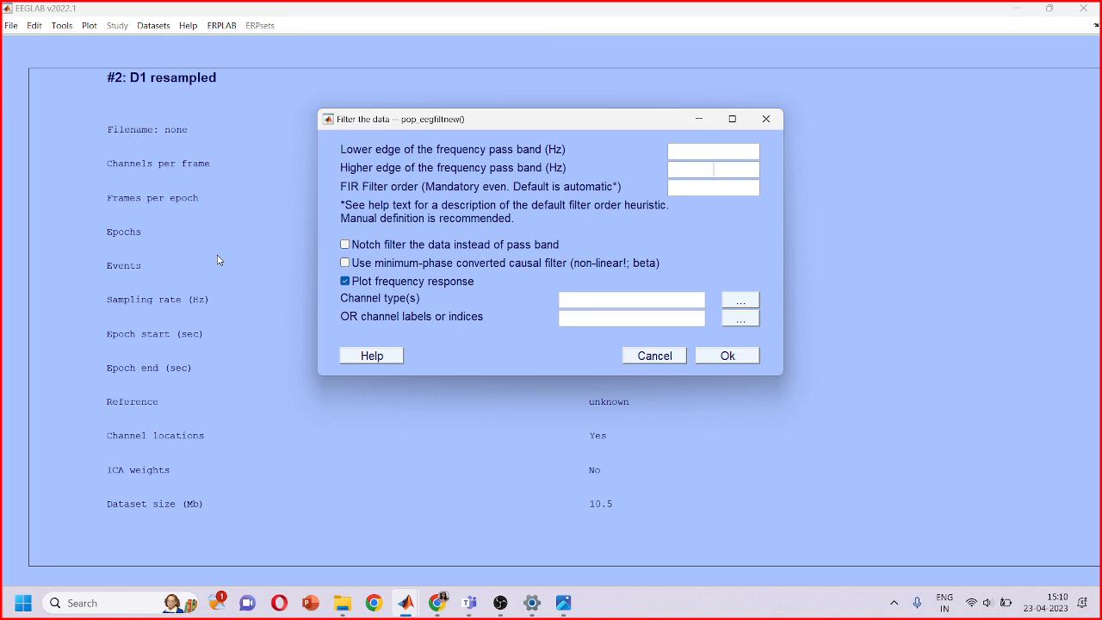
type("40")
left_click(702, 361)
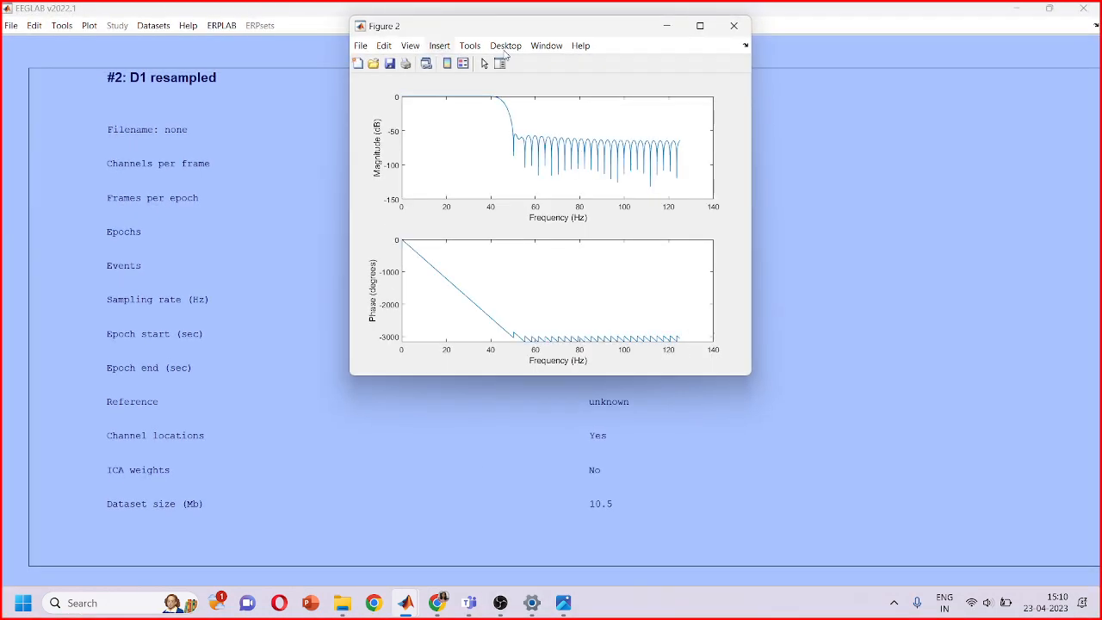
left_click(731, 27)
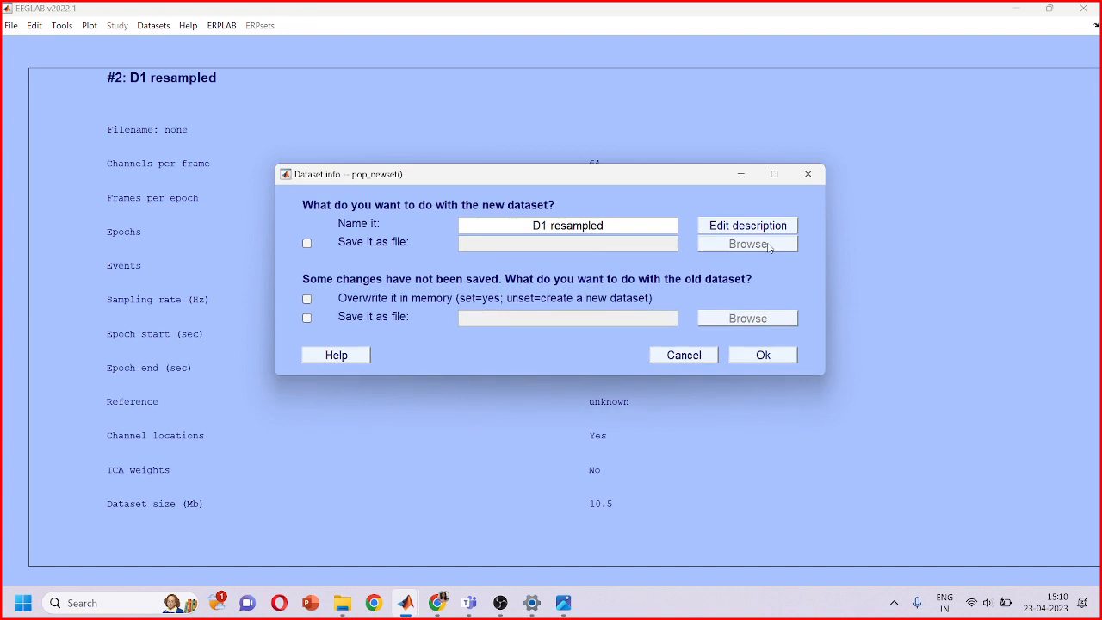
Name the filtered data D1 filtered and store it as a new dataset without overwriting the old one
left_click_drag(551, 225, 638, 231)
type("filtered")
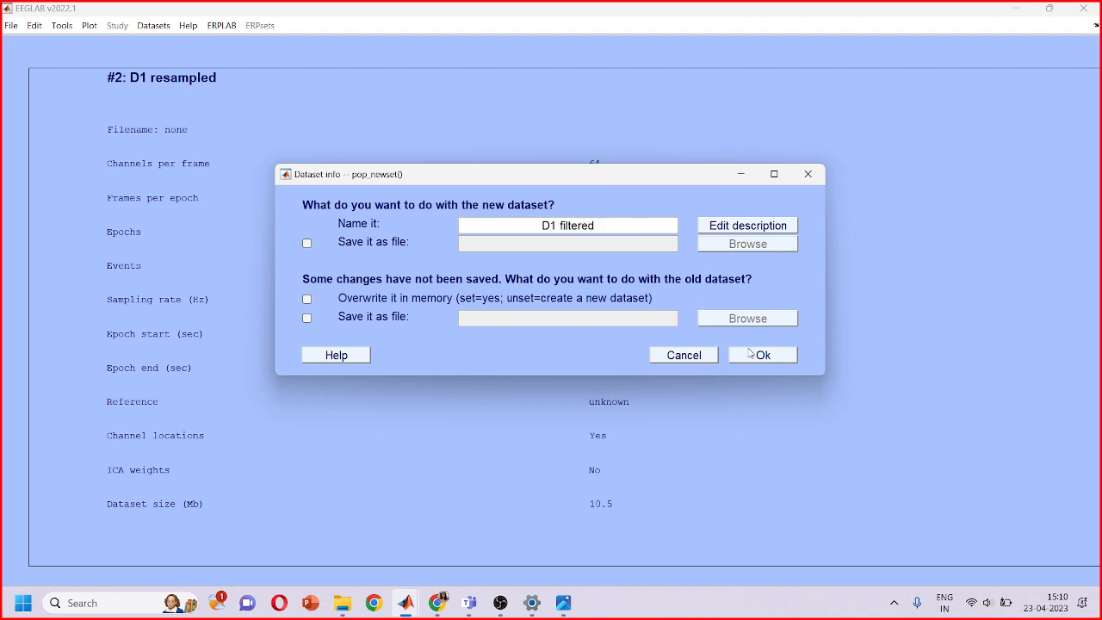
left_click(762, 357)
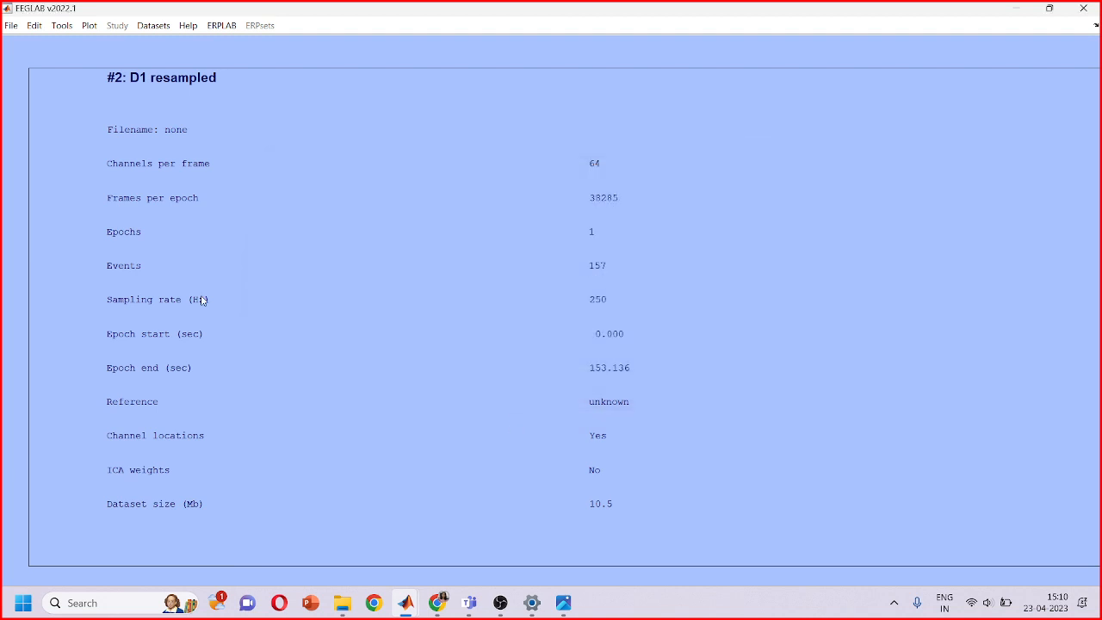
Plot the channel data of D1 filtered as scrolling traces and maximize the plot window
left_click(64, 26)
mouse_move(86, 29)
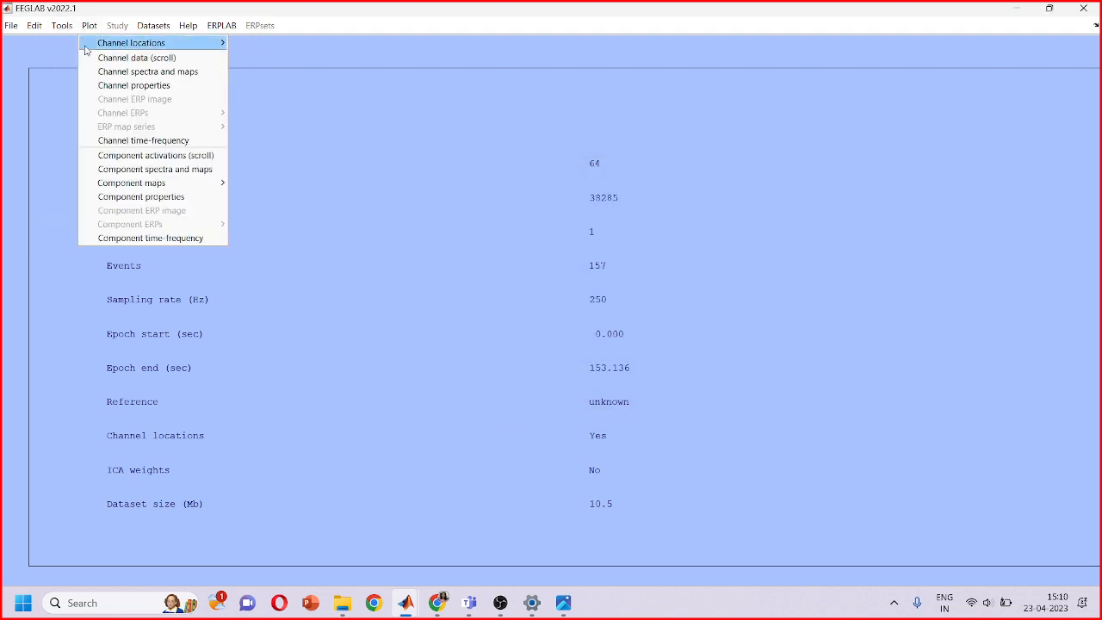
left_click(91, 61)
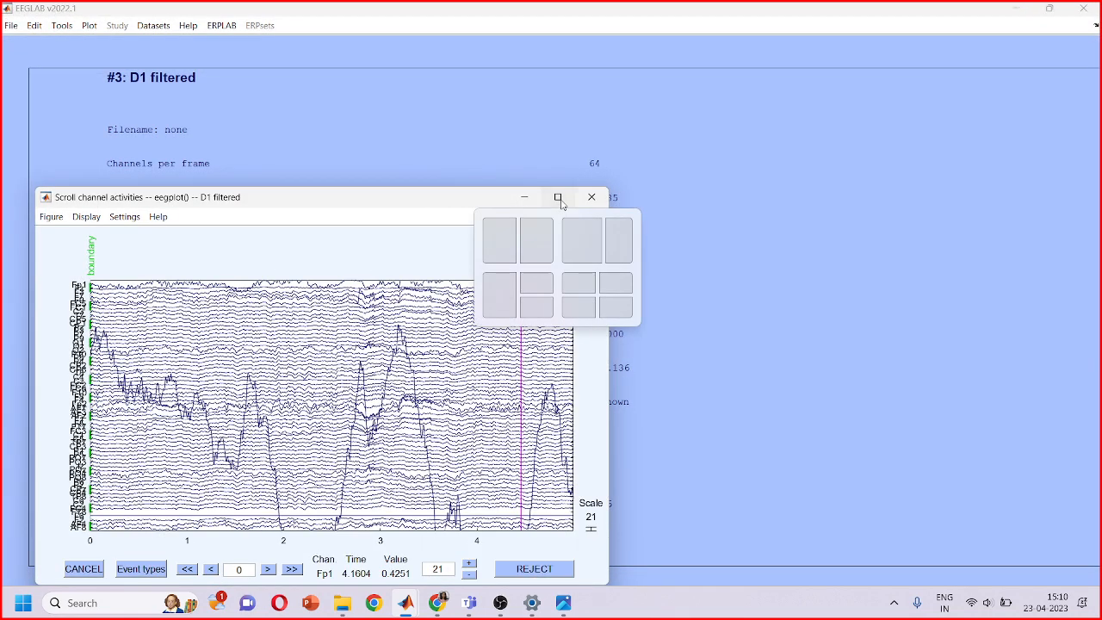
left_click(560, 199)
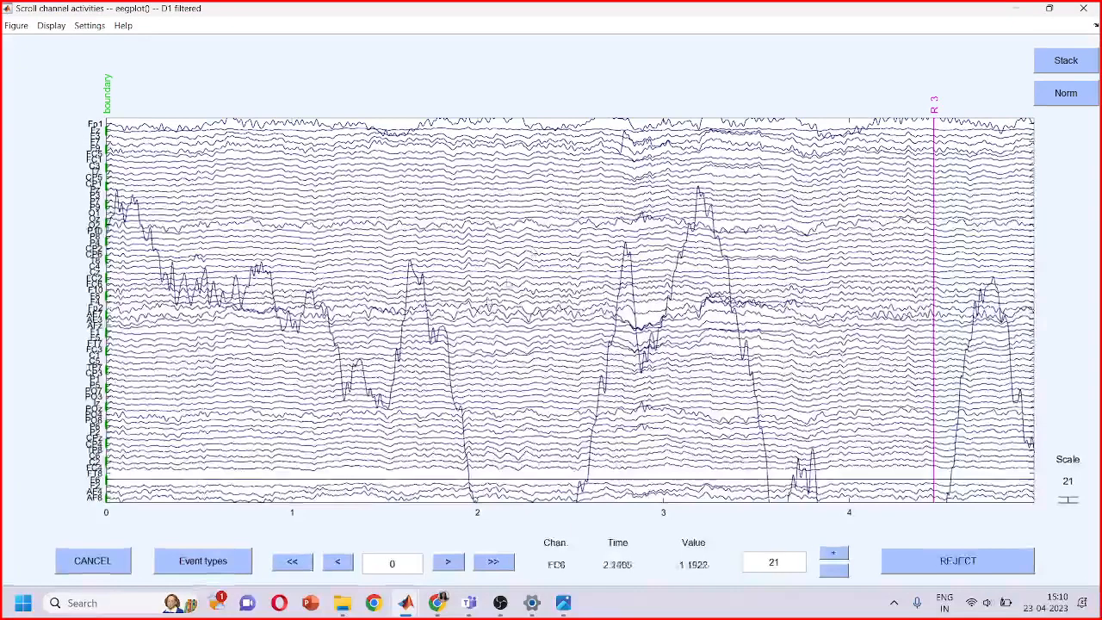
Examine the filtered channel traces page by page up to the window starting at 36 s, and close the plot
left_click(492, 562)
left_click(491, 562)
left_click(492, 563)
left_click(492, 562)
left_click(492, 562)
left_click(490, 563)
left_click(490, 563)
left_click(490, 563)
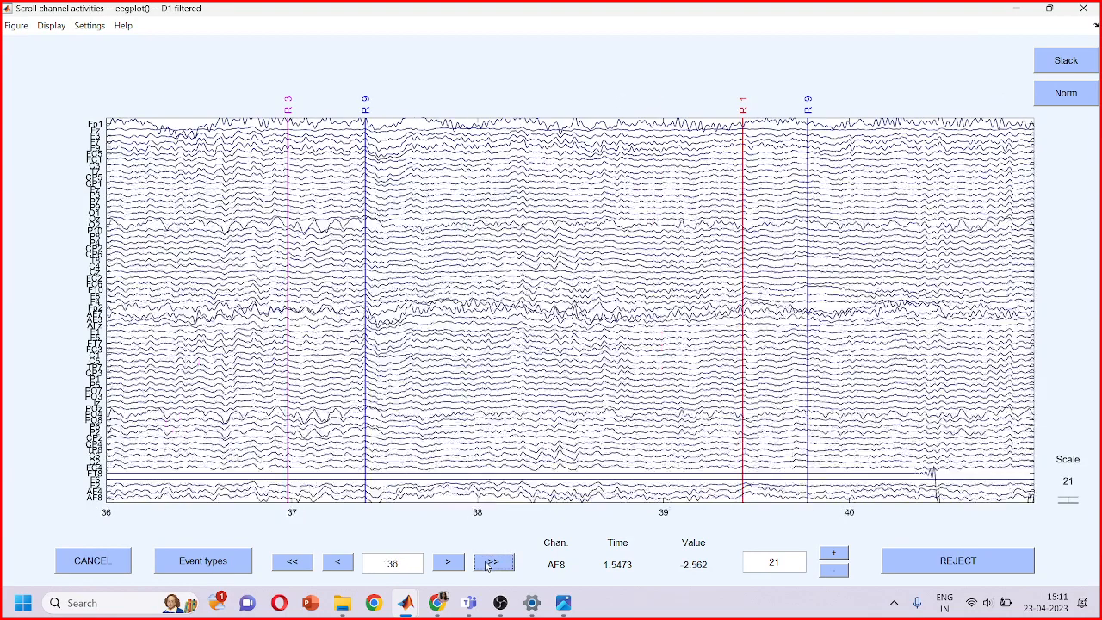
left_click(1083, 7)
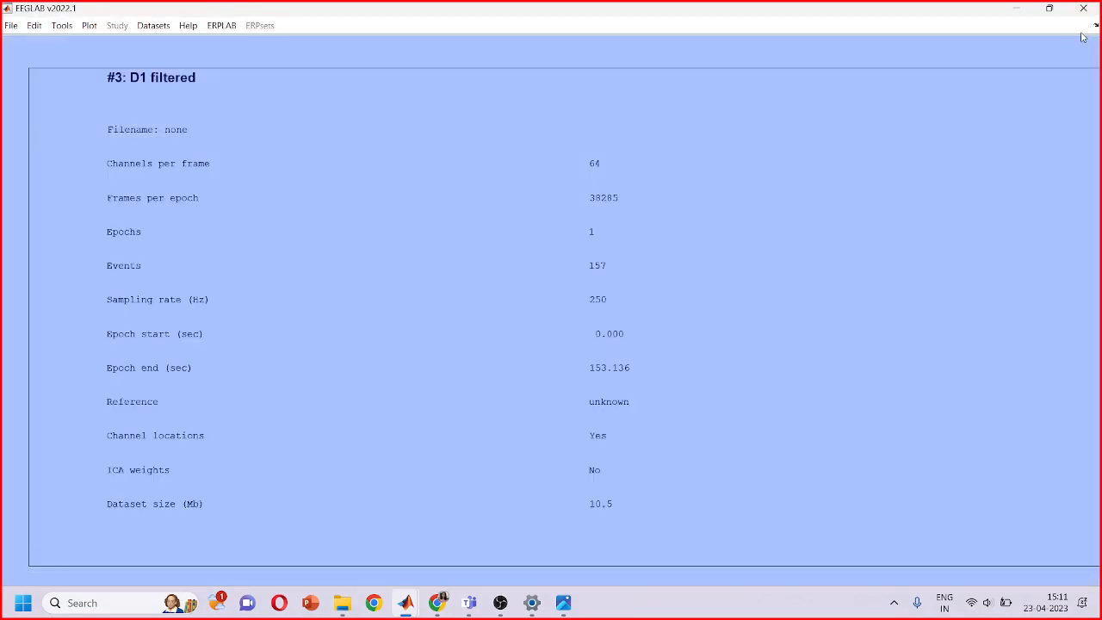
Apply the basic FIR filter with a lower pass-band edge of 1 Hz and store the result as a new dataset named D1 filtered
left_click(61, 25)
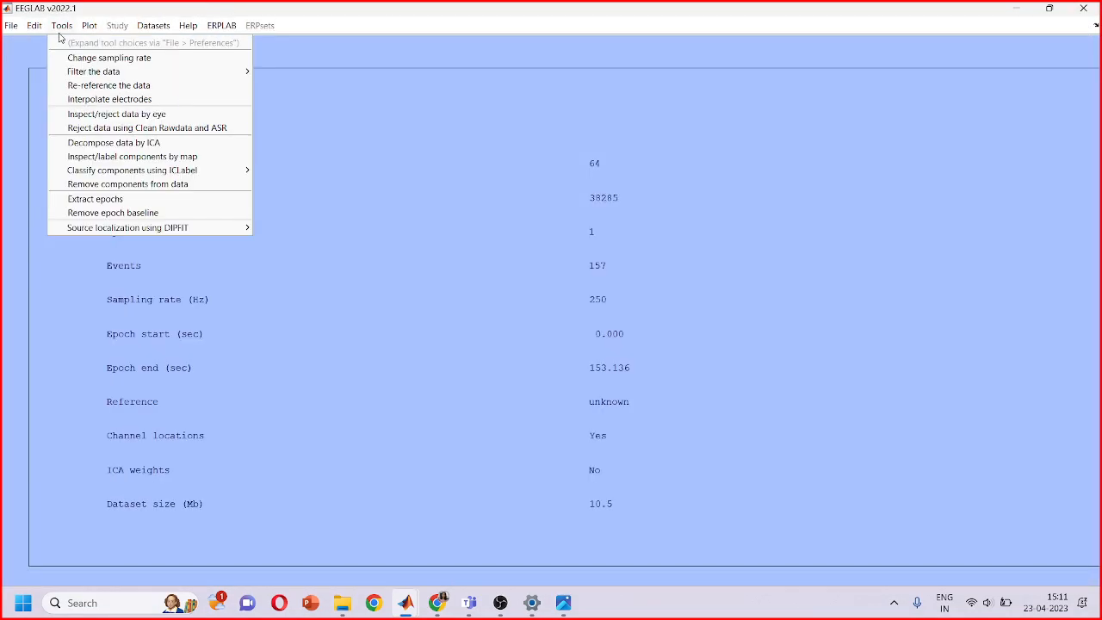
mouse_move(95, 71)
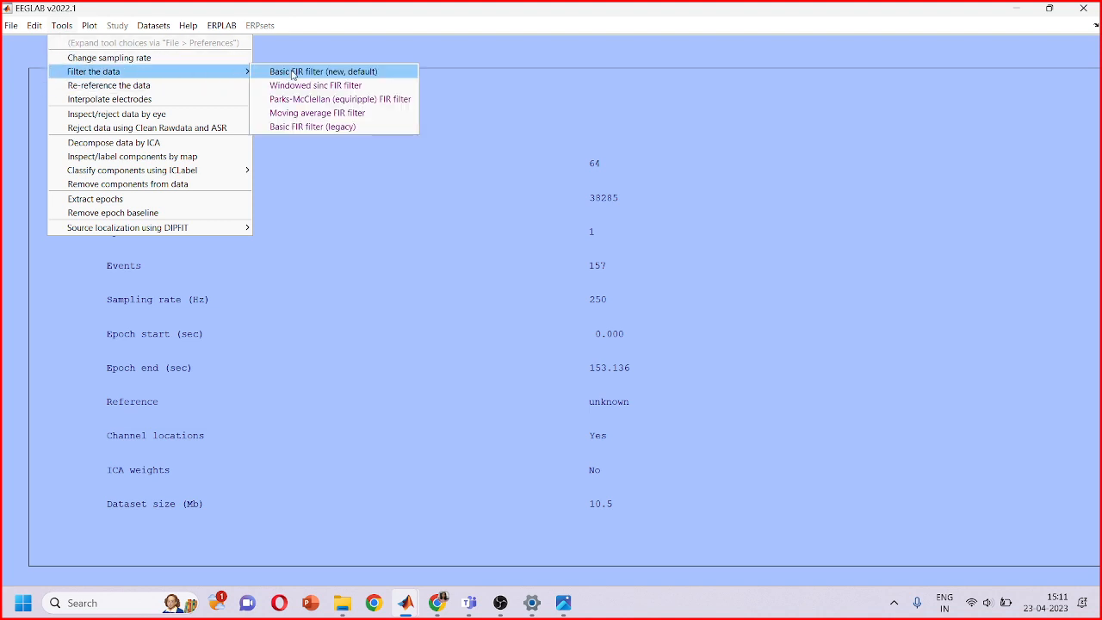
left_click(292, 76)
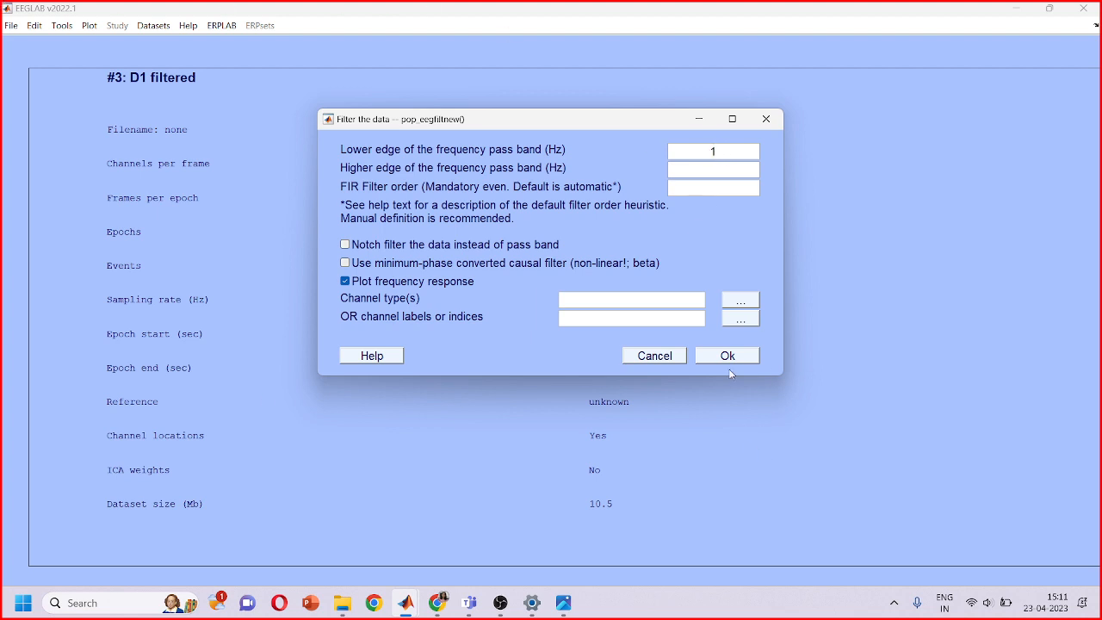
left_click(730, 359)
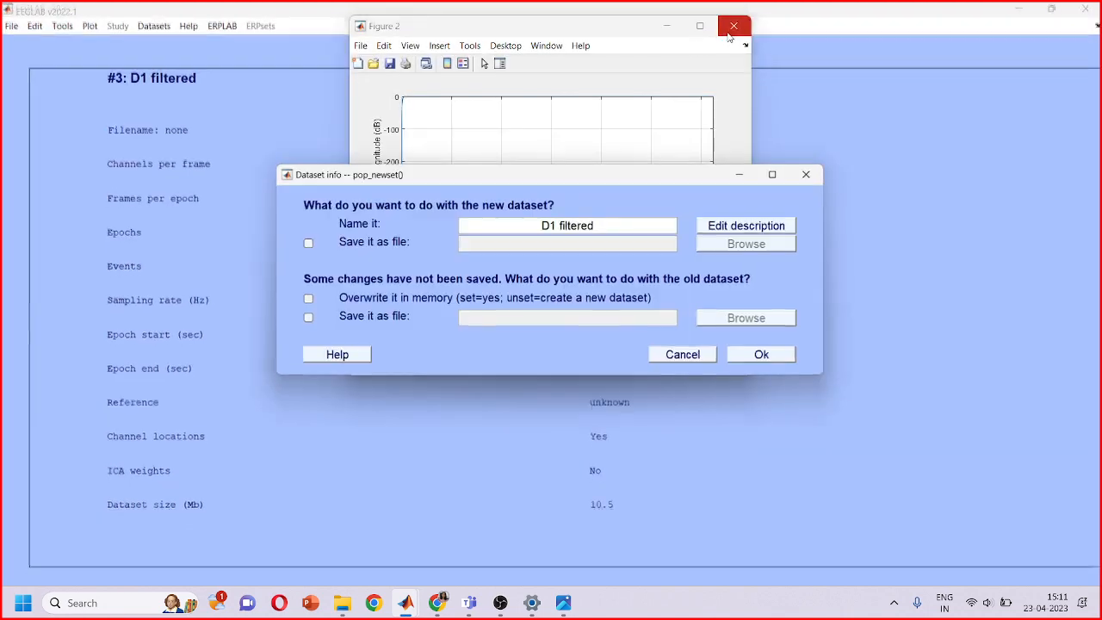
left_click(761, 356)
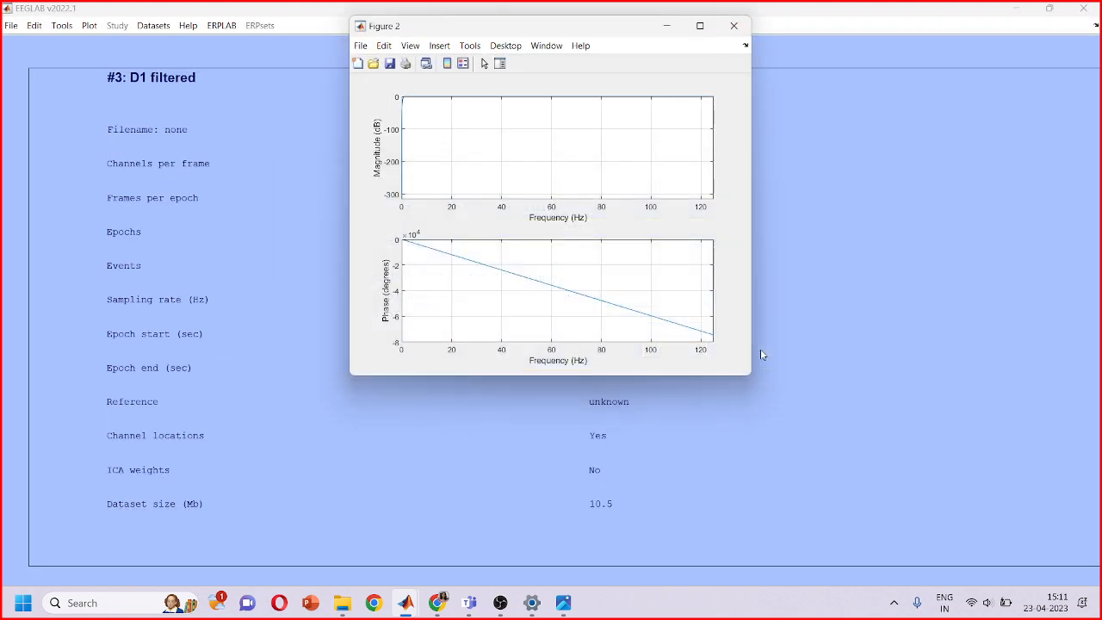
left_click(88, 26)
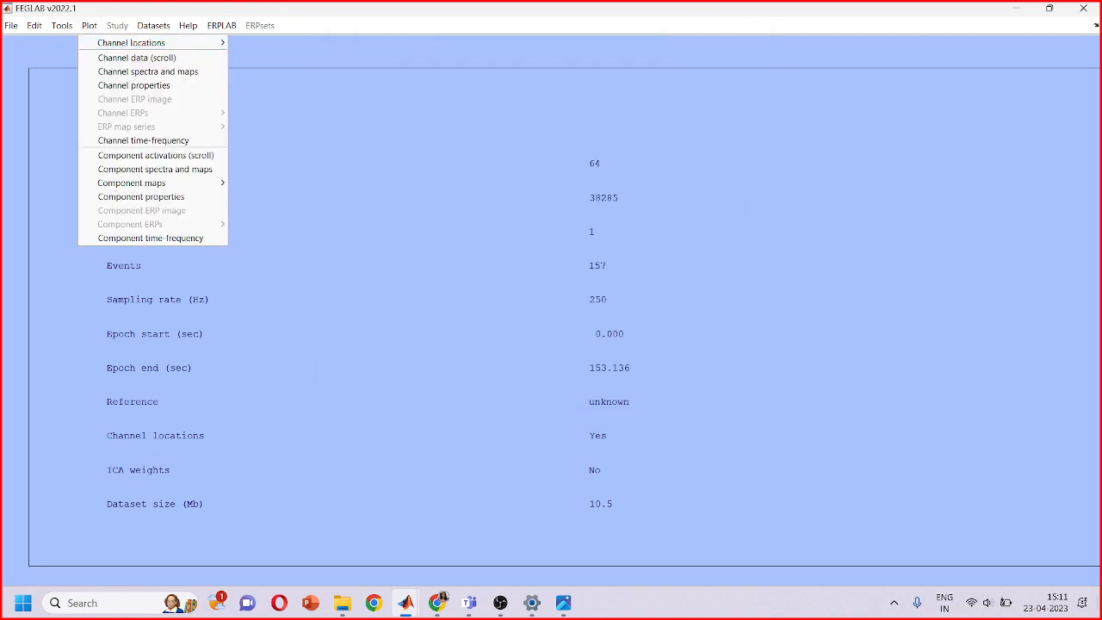
left_click(1001, 564)
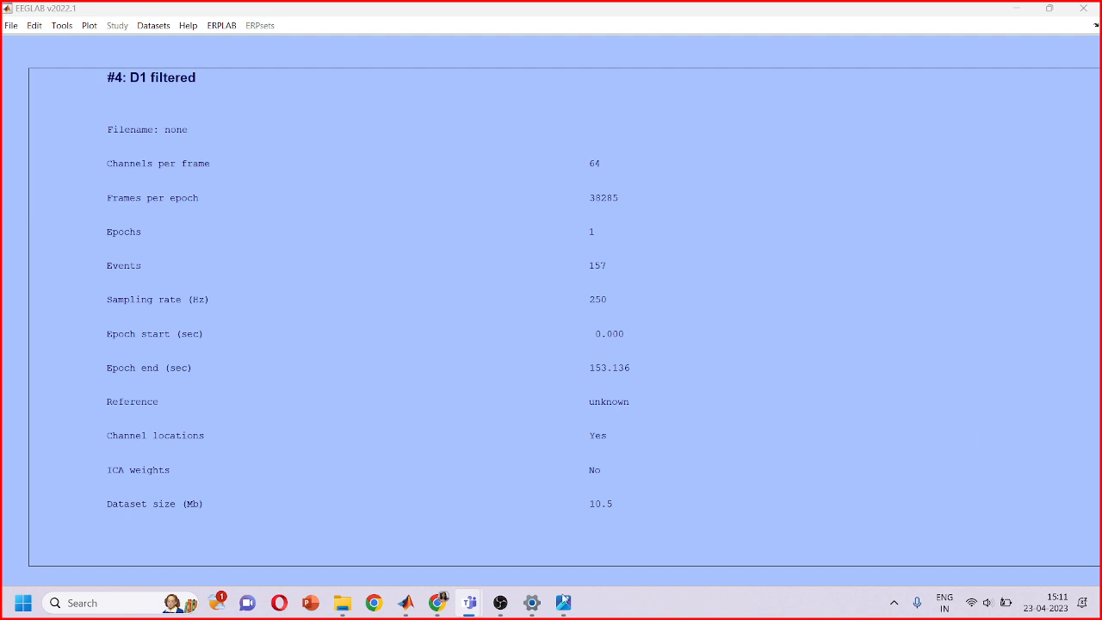
left_click(499, 604)
left_click(499, 604)
Plot the channel data of the newly filtered dataset, examine the traces page by page past 36 s, and close the plot
left_click(91, 26)
left_click(93, 56)
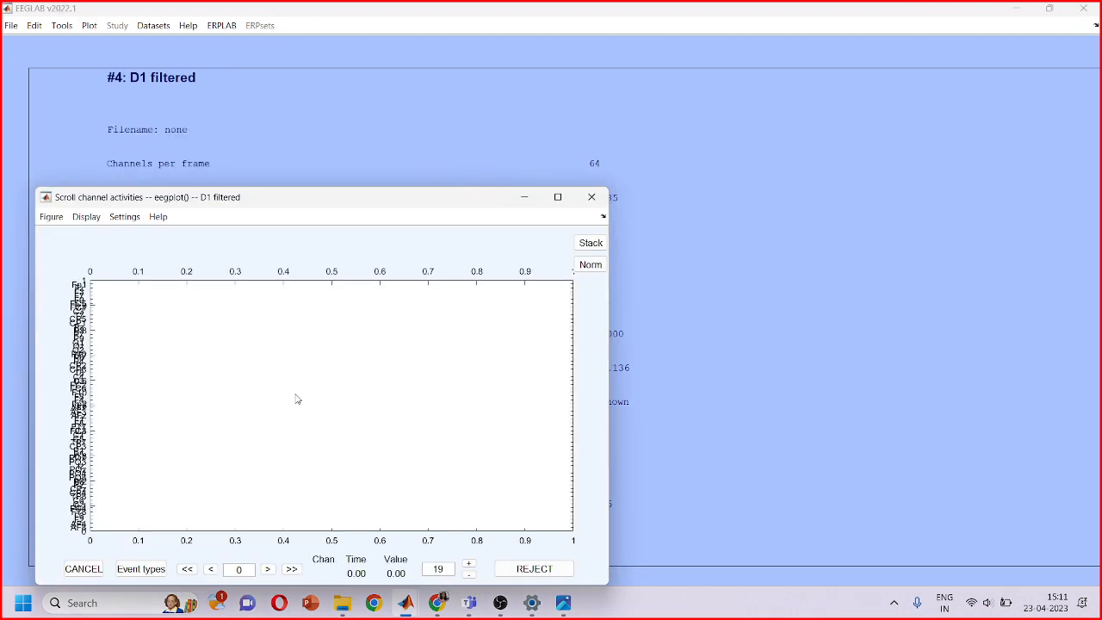
left_click(289, 572)
left_click(289, 571)
left_click(290, 573)
left_click(290, 573)
left_click(291, 571)
left_click(291, 571)
left_click(291, 571)
left_click(291, 571)
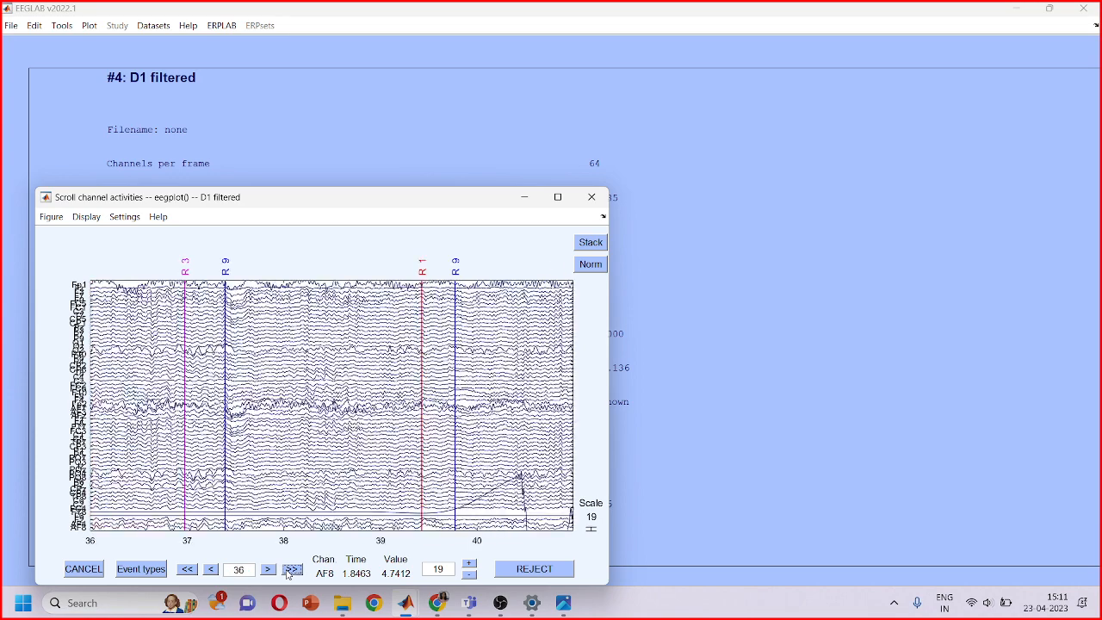
left_click(291, 570)
left_click(592, 198)
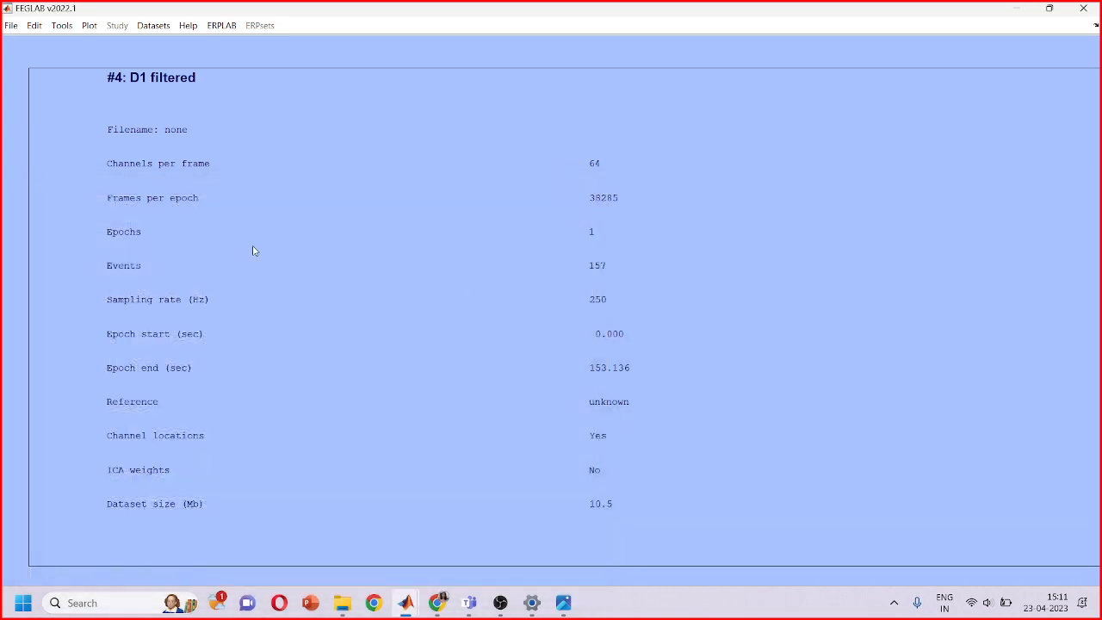
Re-reference the data to the average reference and store the result as a new dataset named D1 rereferenced
left_click(62, 25)
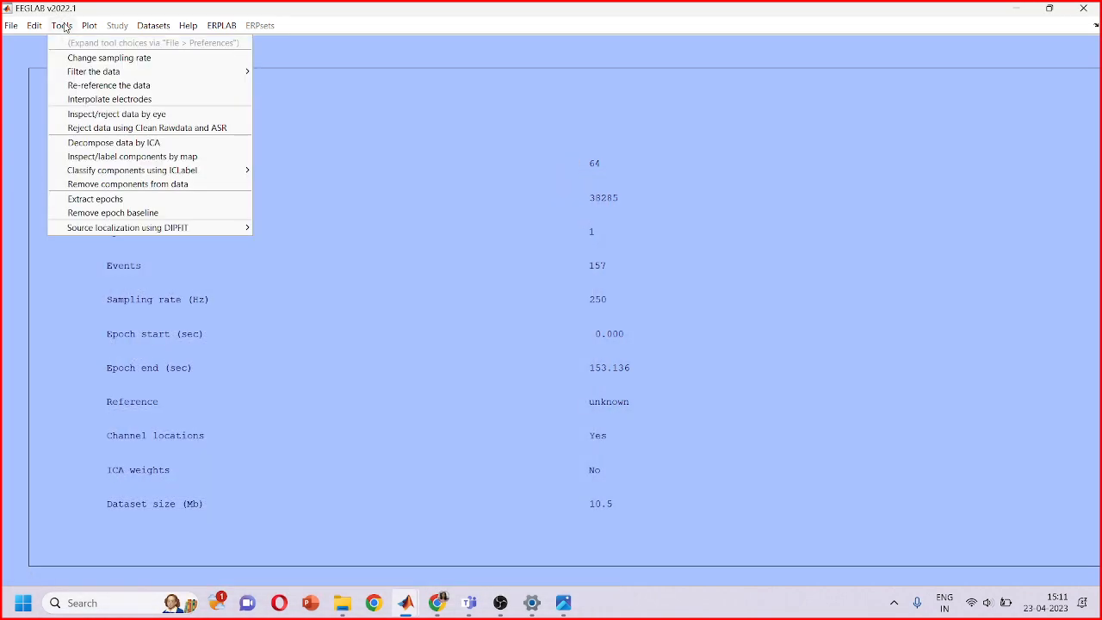
left_click(103, 86)
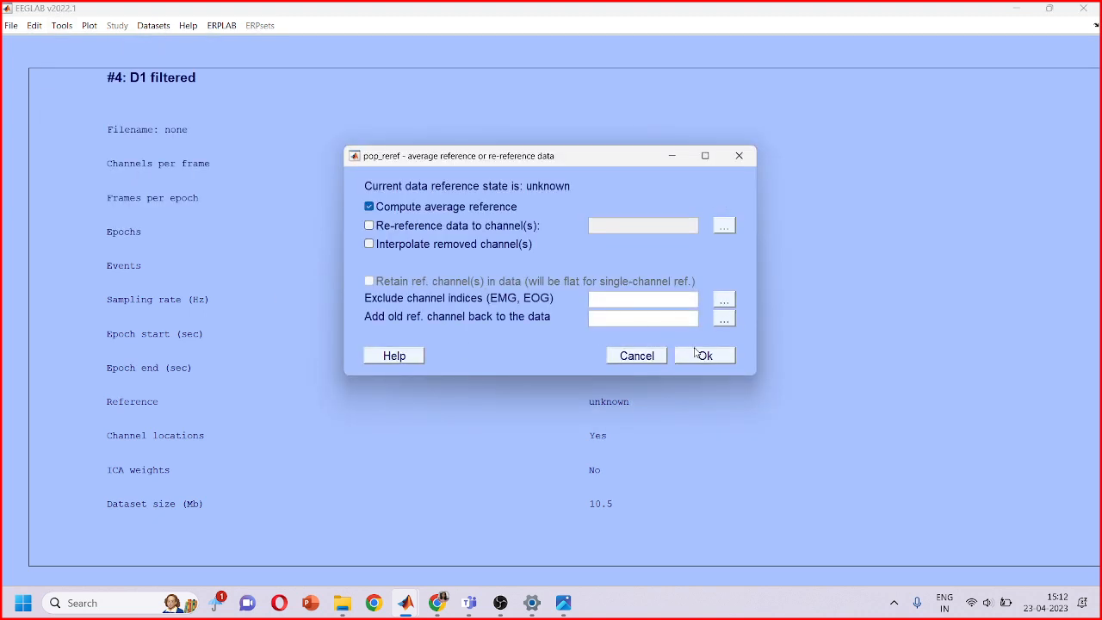
left_click(698, 353)
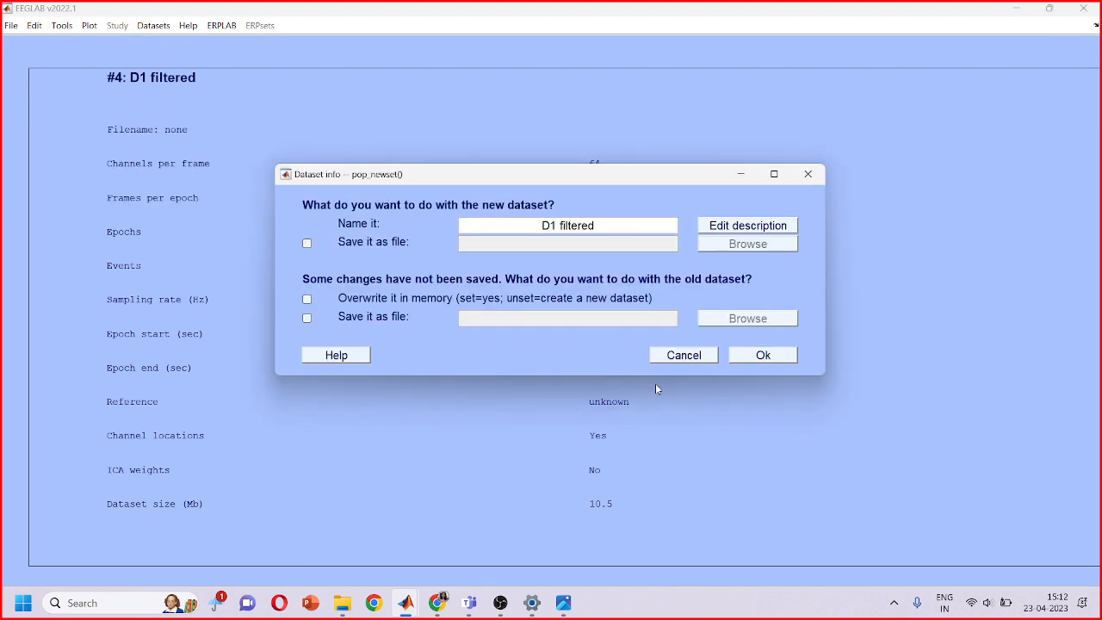
double_click(564, 225)
type("rereferenced")
left_click(763, 354)
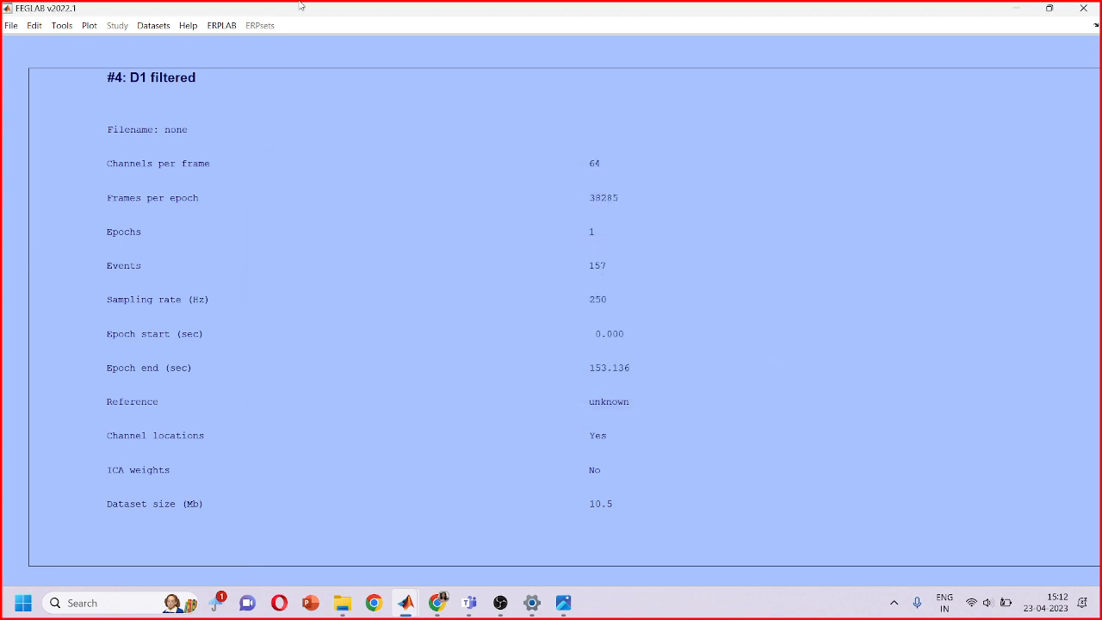
left_click(71, 32)
left_click(82, 98)
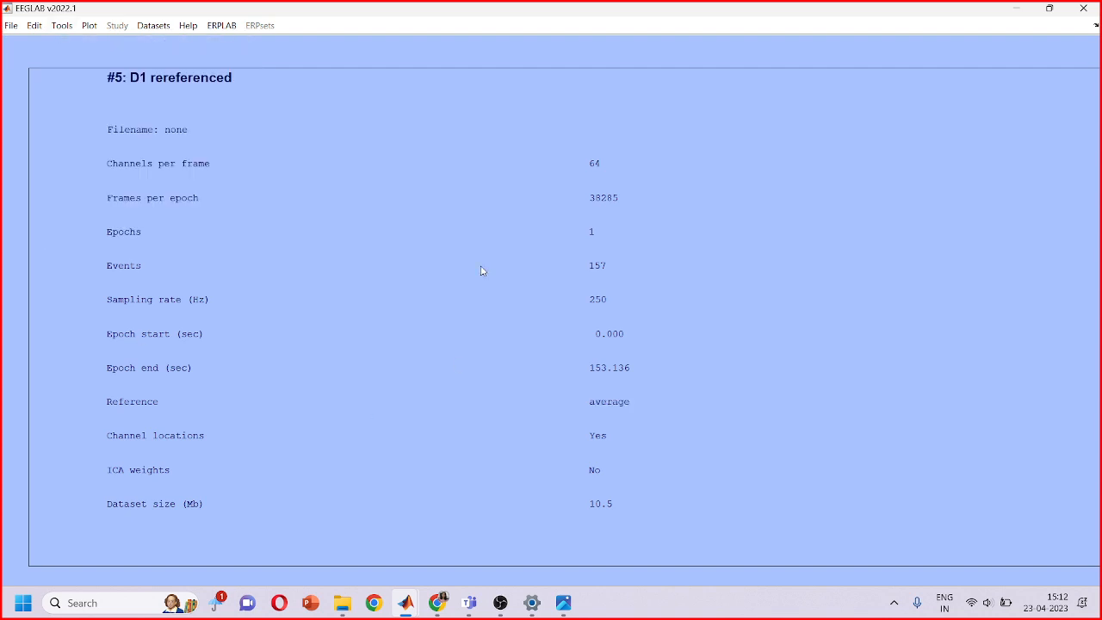
left_click(615, 220)
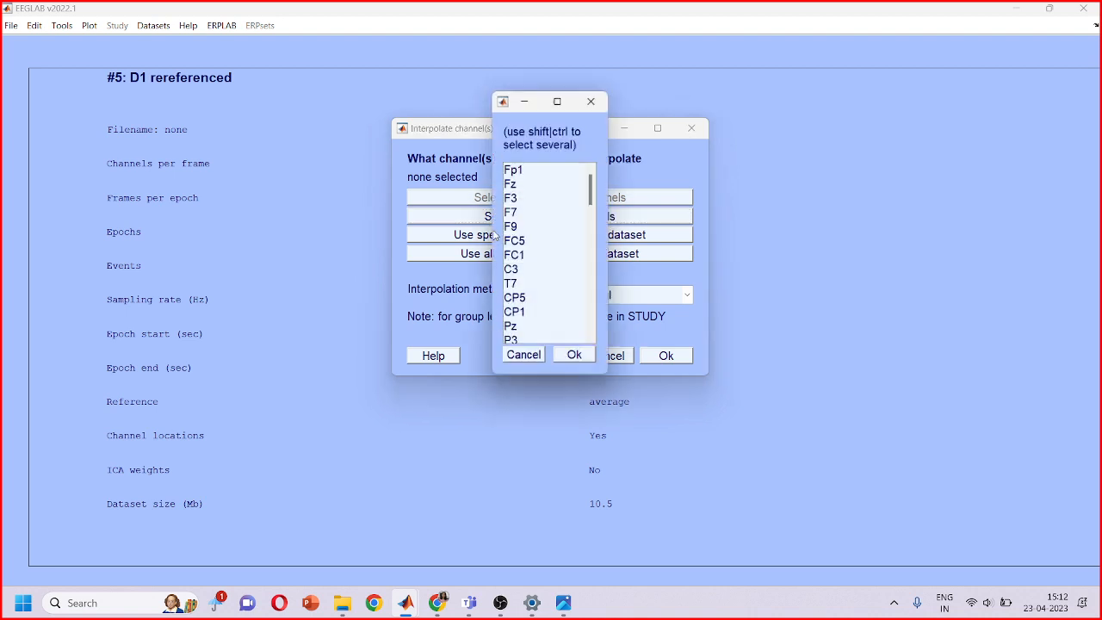
left_click(586, 106)
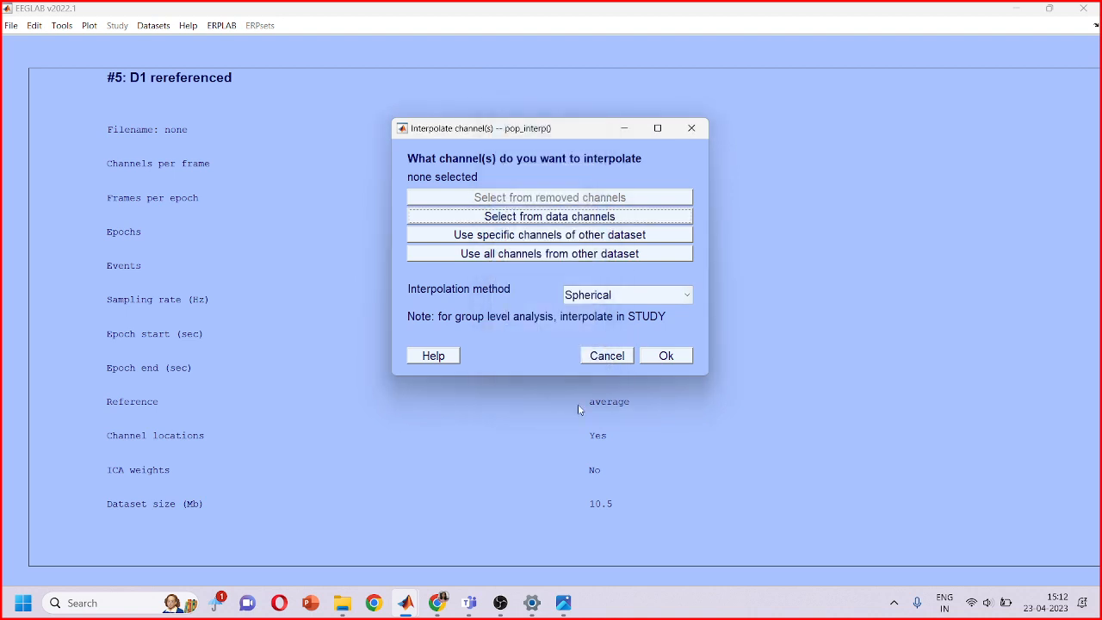
left_click(606, 356)
Plot the channel data of D1 rereferenced as scrolling traces and maximize the plot window
left_click(88, 25)
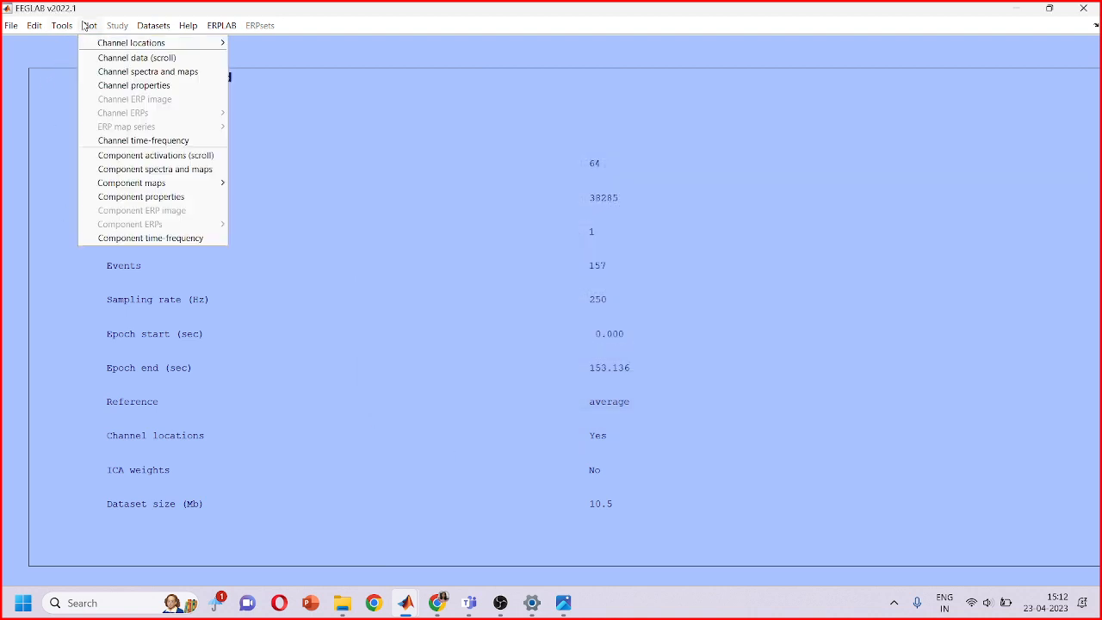
left_click(118, 59)
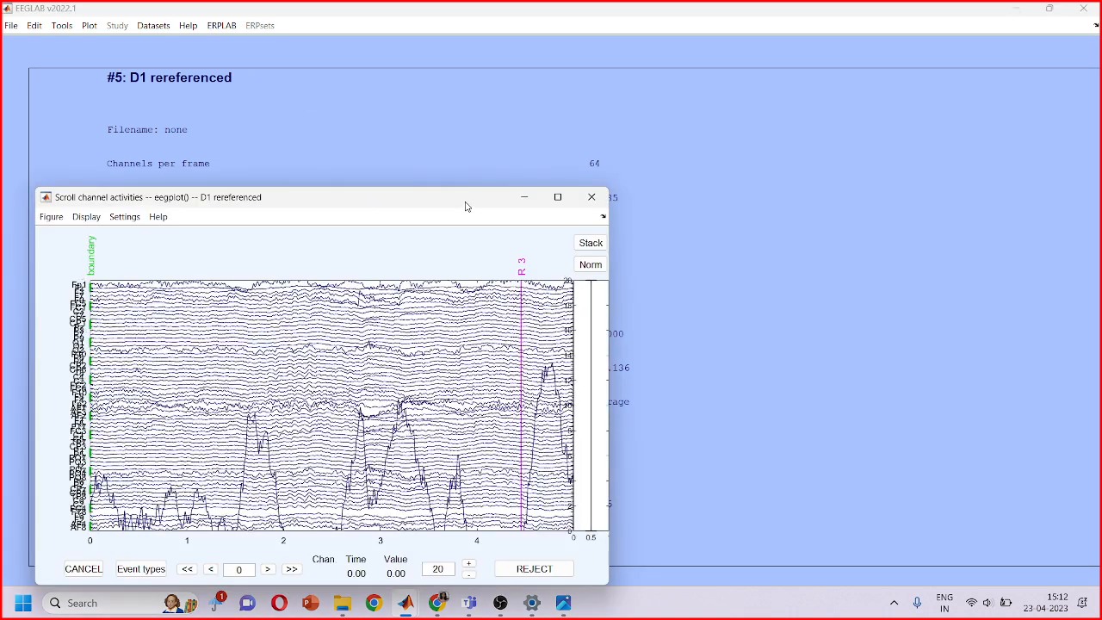
double_click(467, 207)
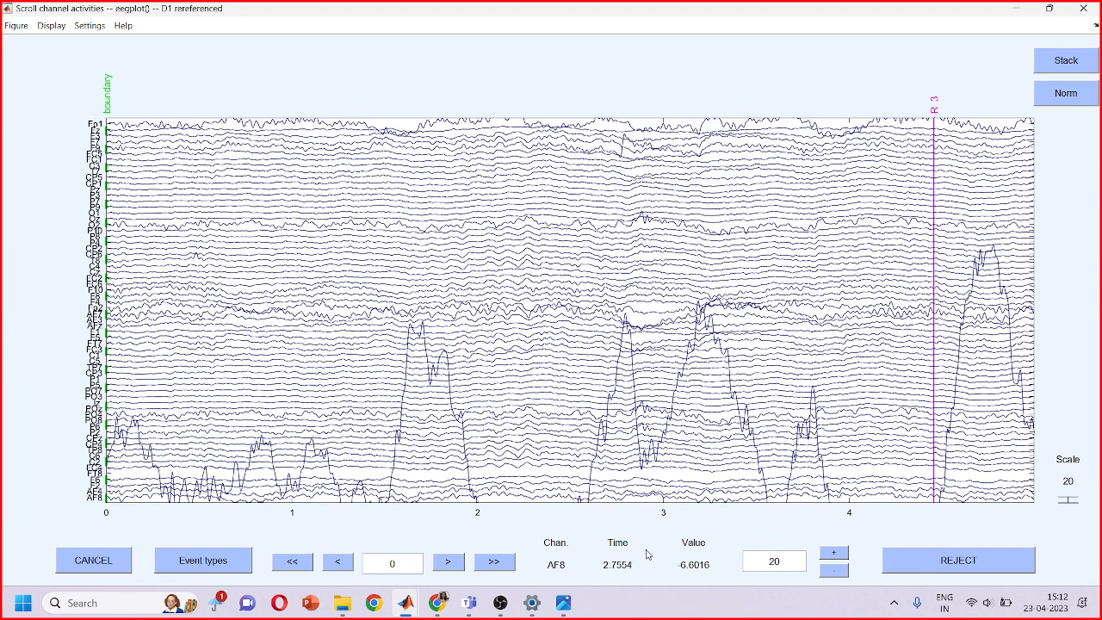
Vary the amplitude scale of the rereferenced traces up and down, ending at a scale of 17.53
left_click(834, 570)
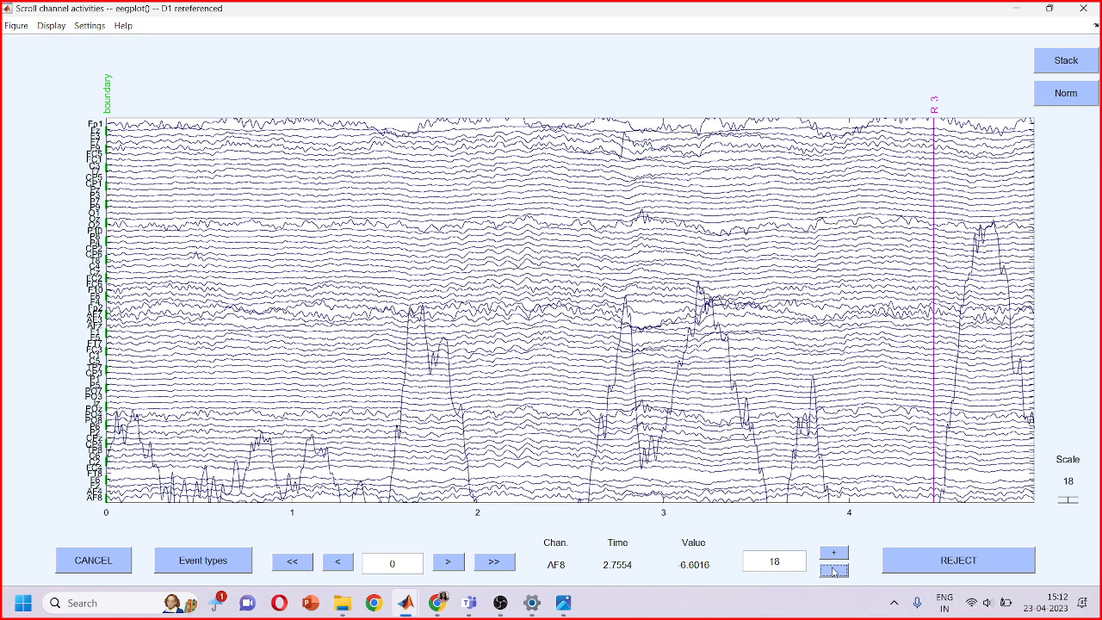
left_click(834, 554)
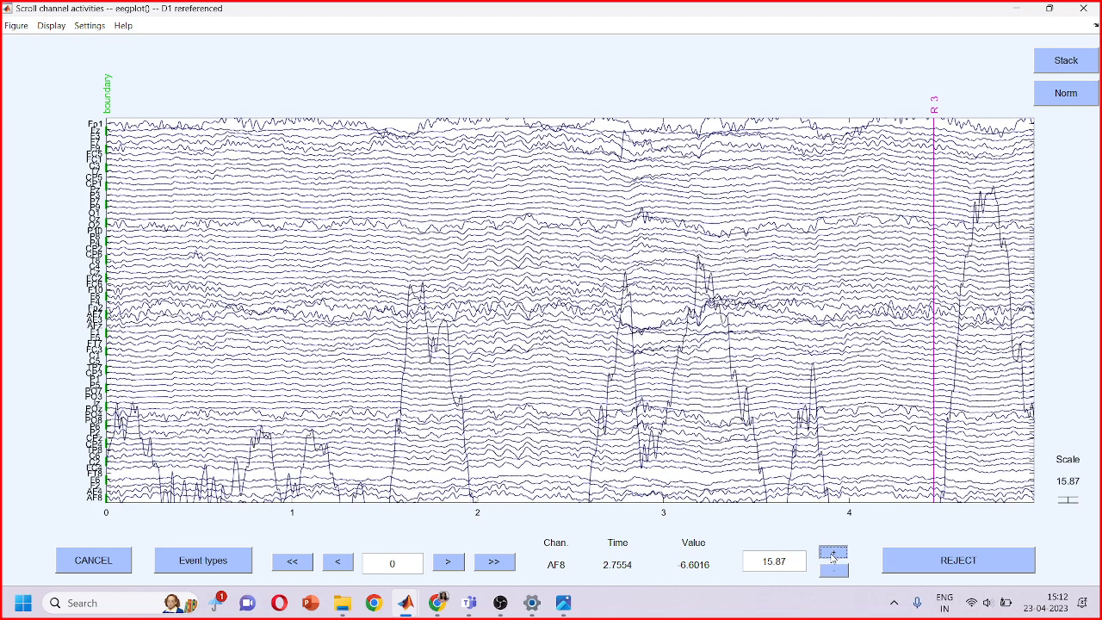
left_click(834, 553)
left_click(834, 553)
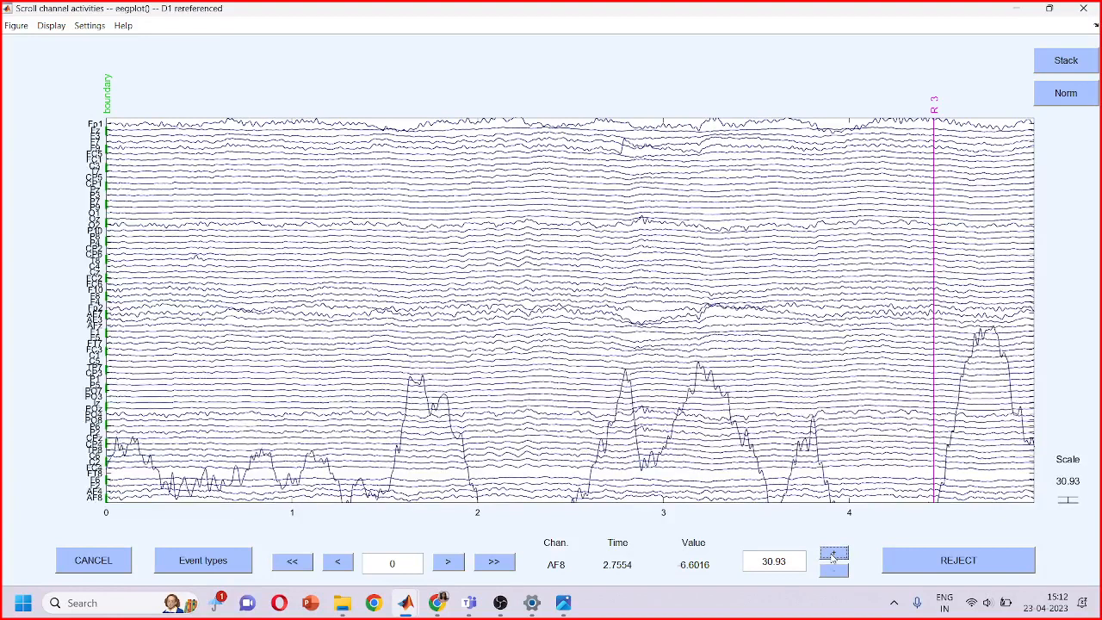
left_click(834, 553)
left_click(834, 553)
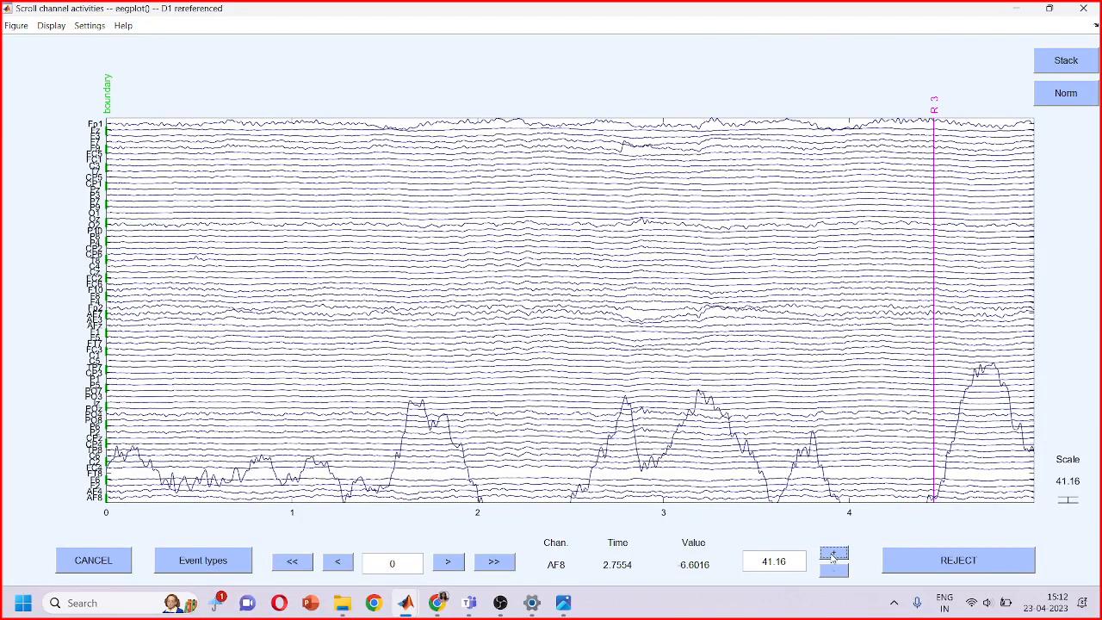
left_click(832, 556)
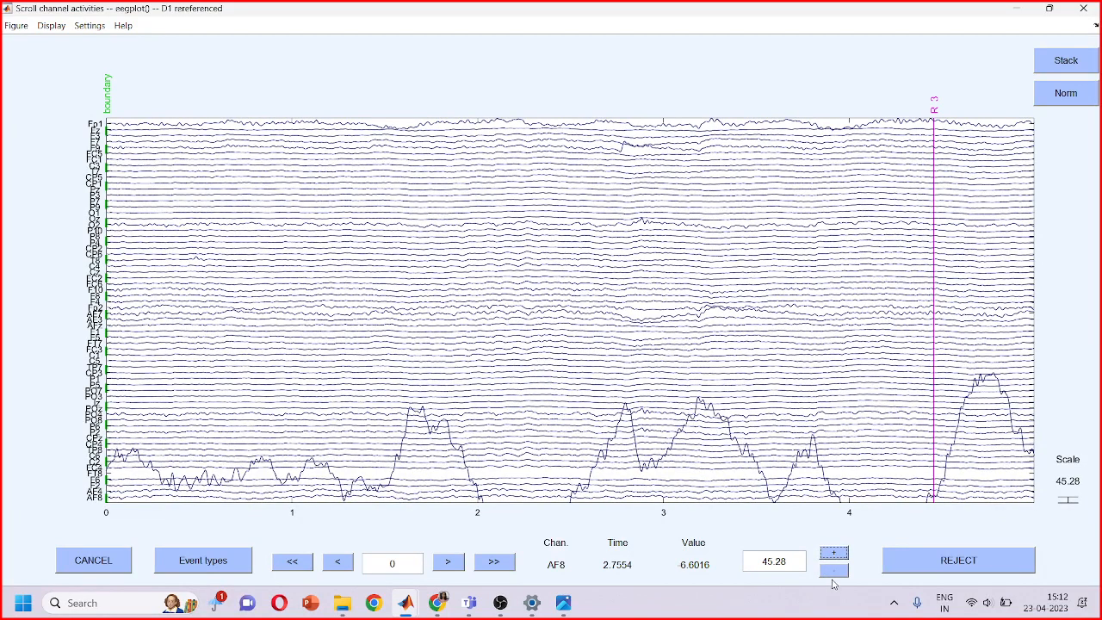
left_click(833, 574)
left_click(834, 574)
left_click(834, 574)
left_click(832, 575)
left_click(833, 575)
left_click(832, 575)
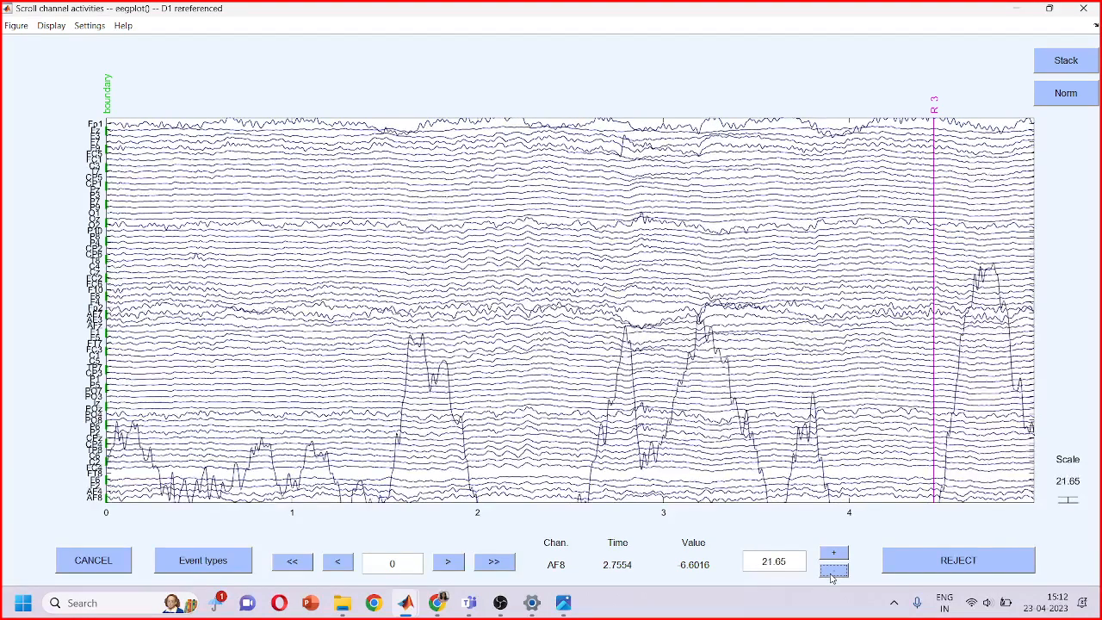
left_click(832, 574)
left_click(833, 575)
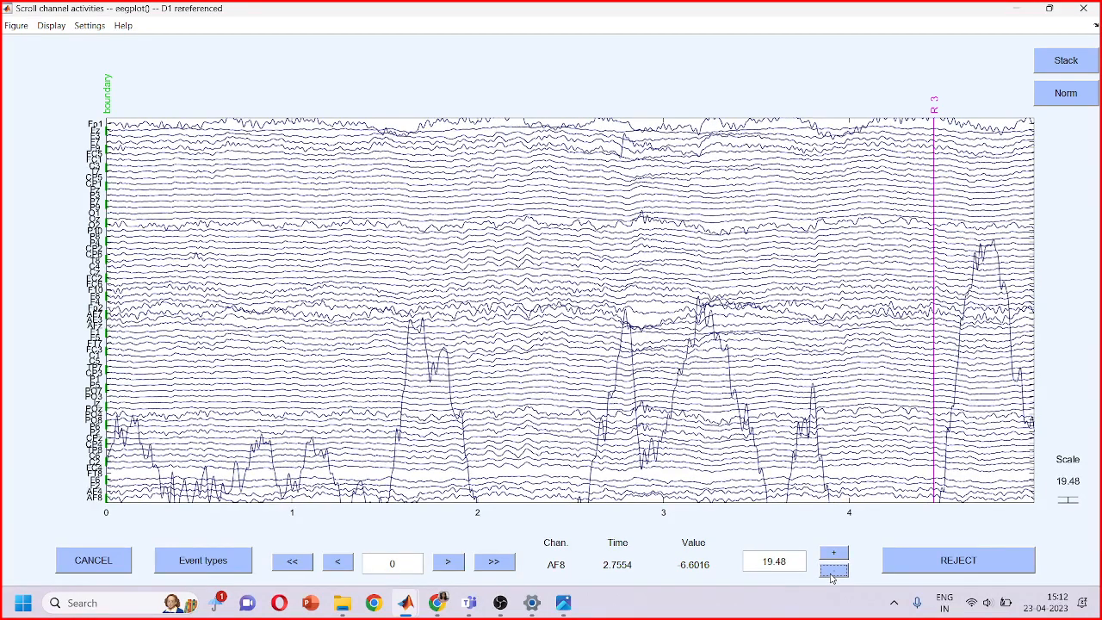
Examine the rereferenced channel traces page by page up to the window starting at 36 s, and close the plot
left_click(491, 568)
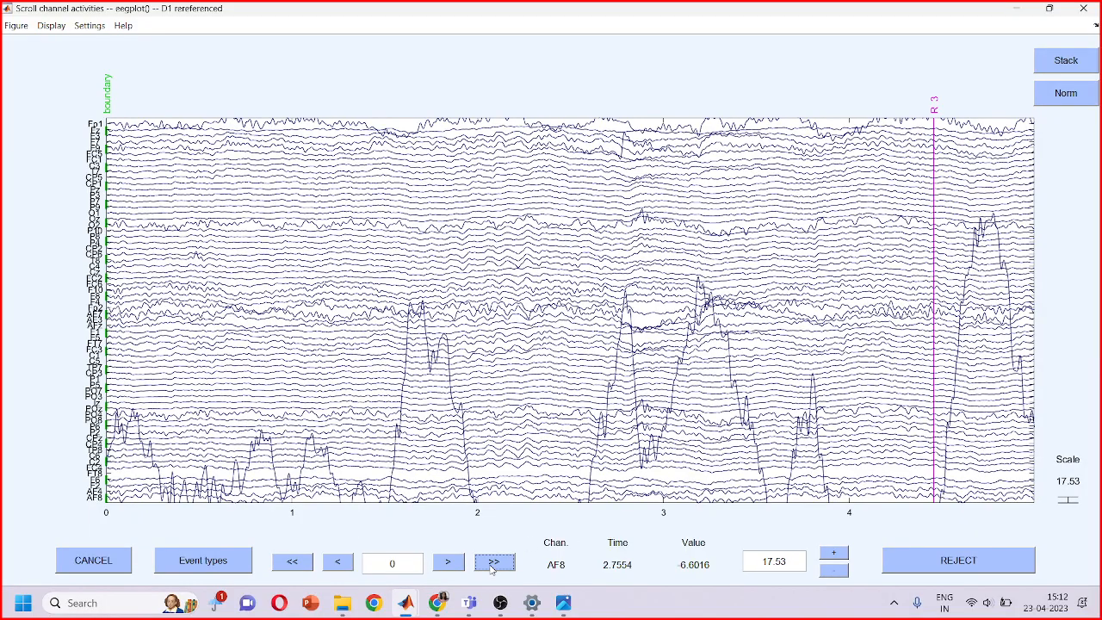
left_click(491, 568)
left_click(490, 569)
left_click(490, 568)
left_click(492, 567)
left_click(492, 567)
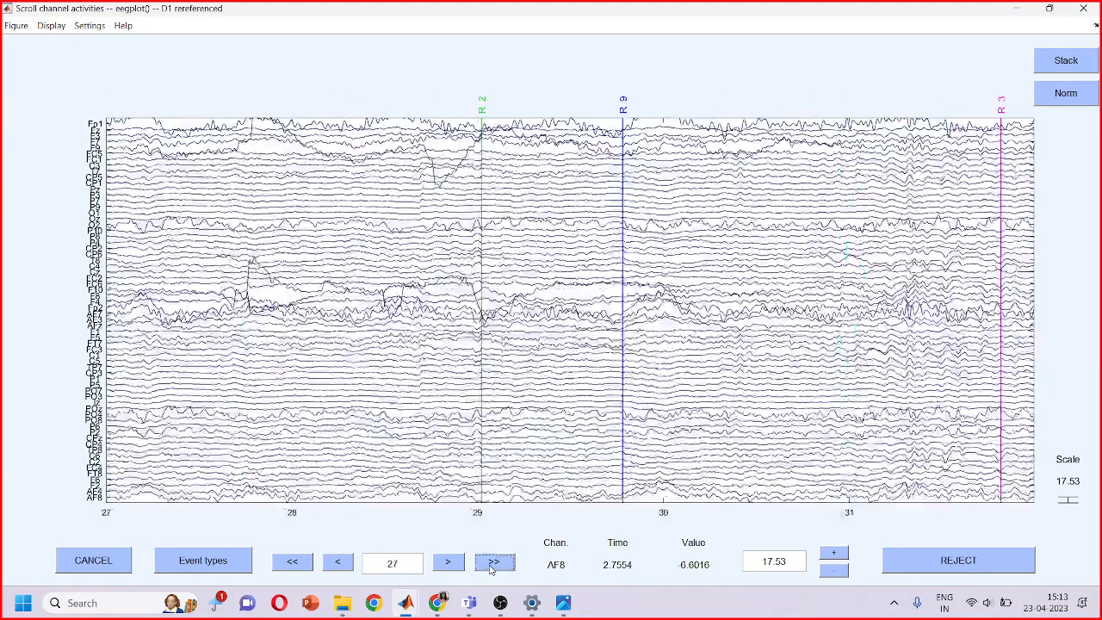
left_click(492, 567)
left_click(493, 567)
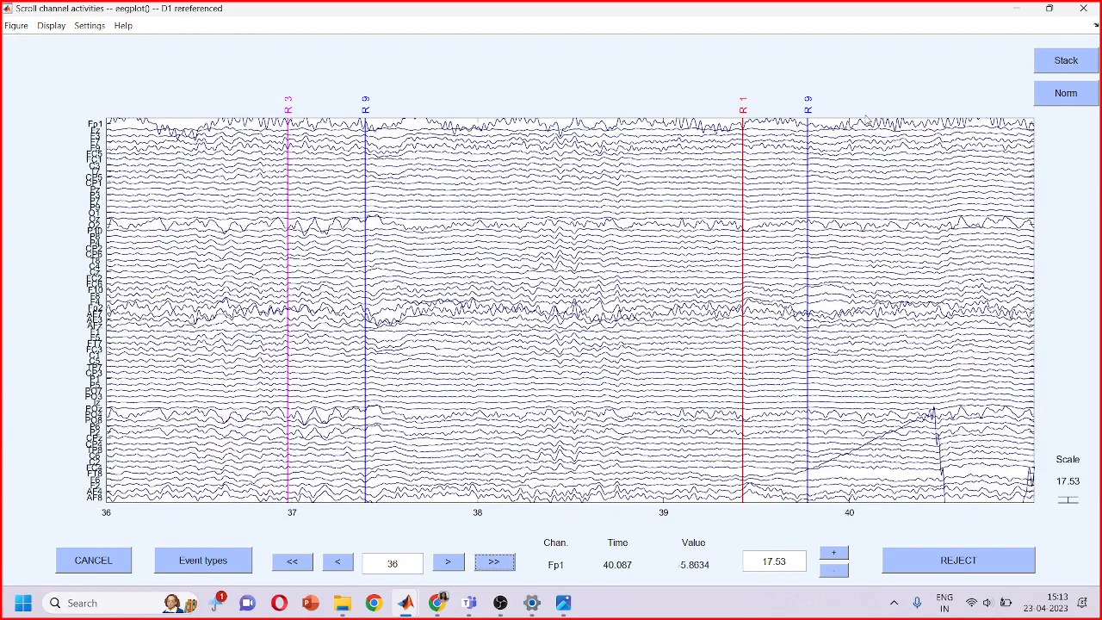
left_click(1083, 8)
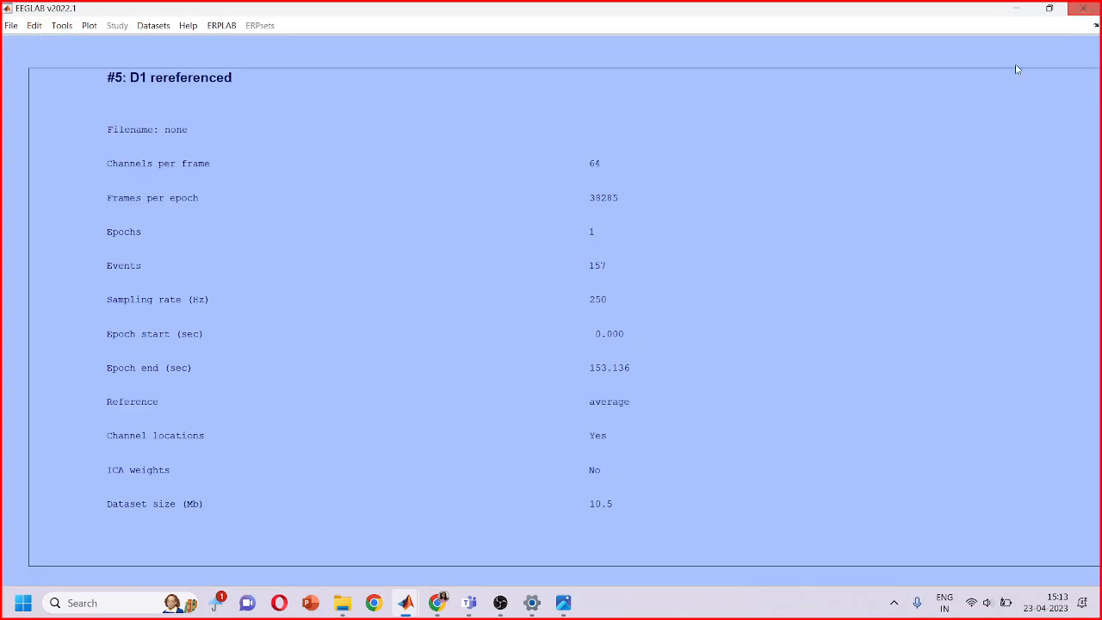
Interpolate one channel from the lower part of the data channel list and store the result as a new dataset, keeping the name D1 rereferenced
left_click(62, 25)
left_click(95, 100)
left_click(603, 216)
scroll(522, 321, "down", 13)
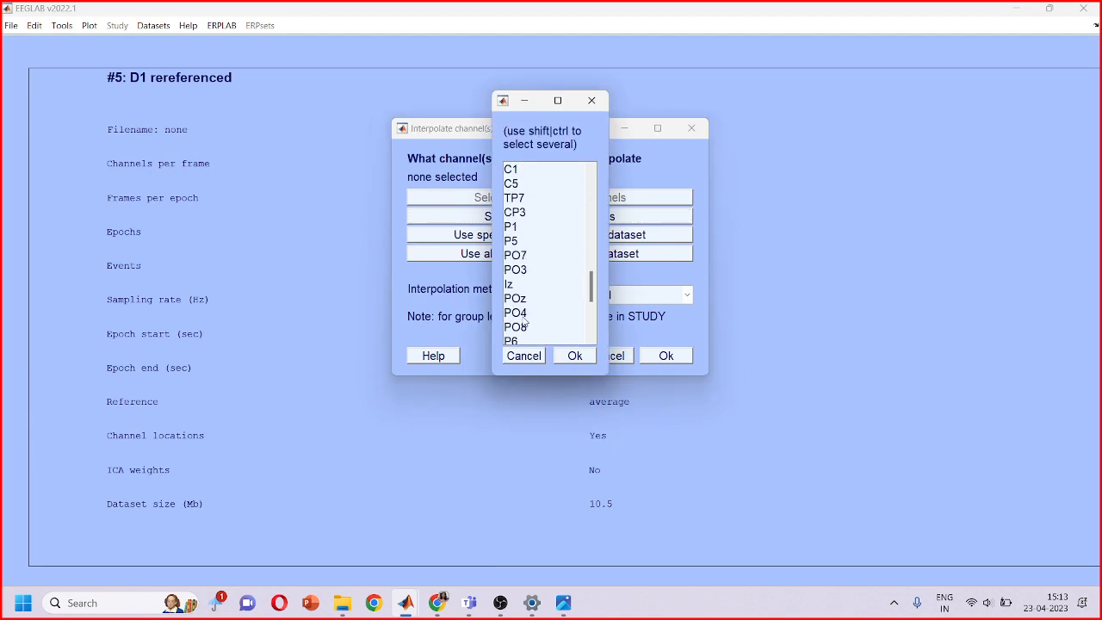
scroll(523, 320, "down", 12)
left_click(518, 280)
left_click(567, 355)
left_click(668, 356)
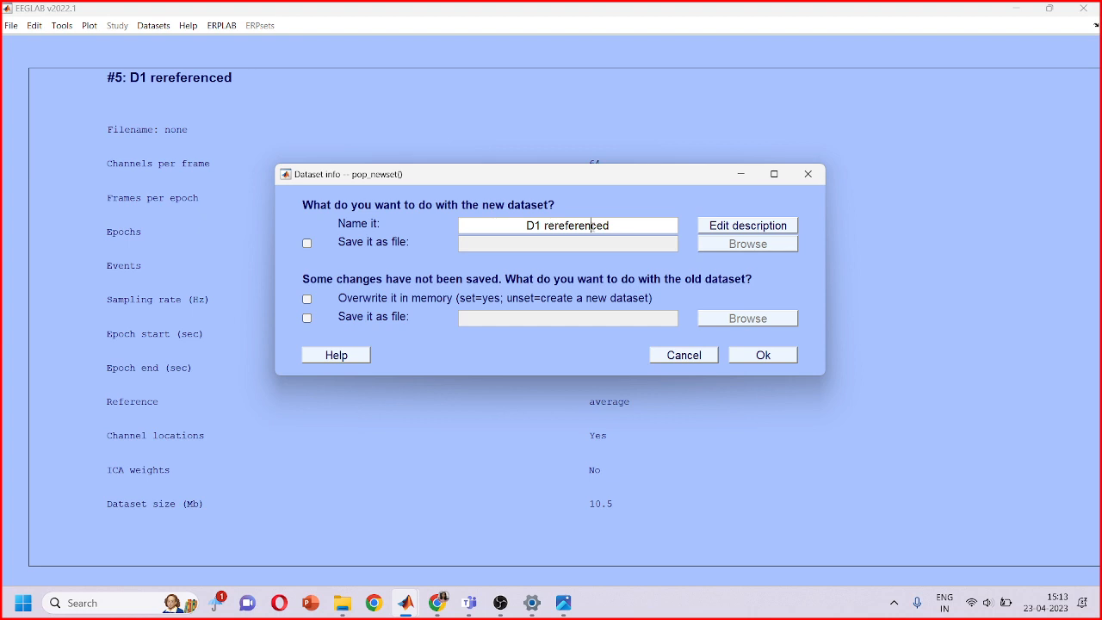
left_click(760, 356)
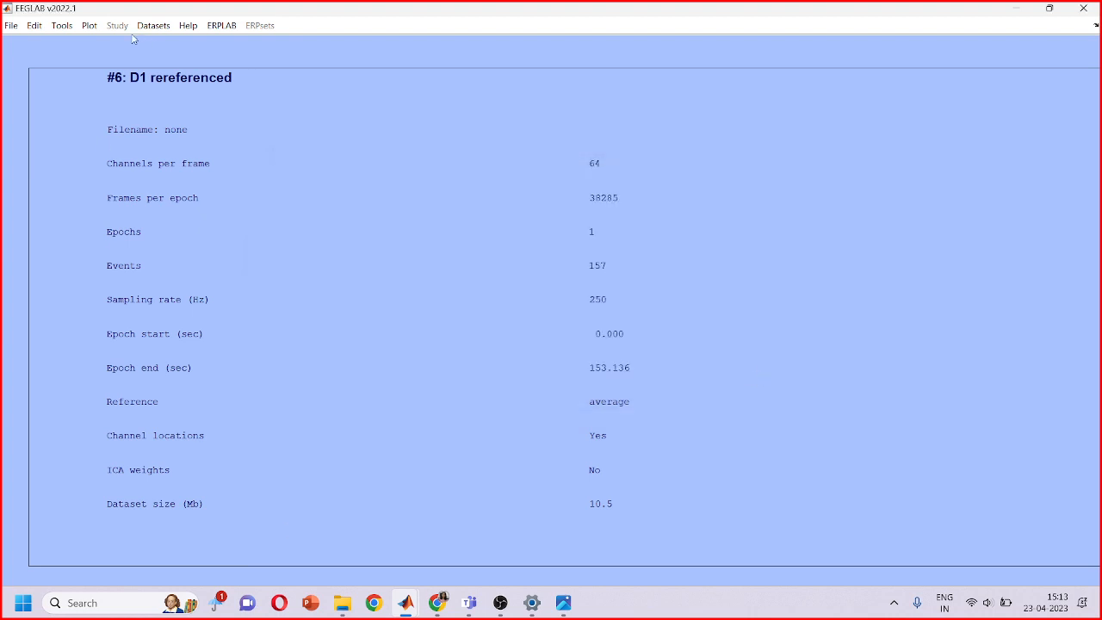
Plot the interpolated dataset's channel data as scrolling traces in a maximized window and page forward to the window starting at 13.5 s
left_click(62, 25)
left_click(88, 25)
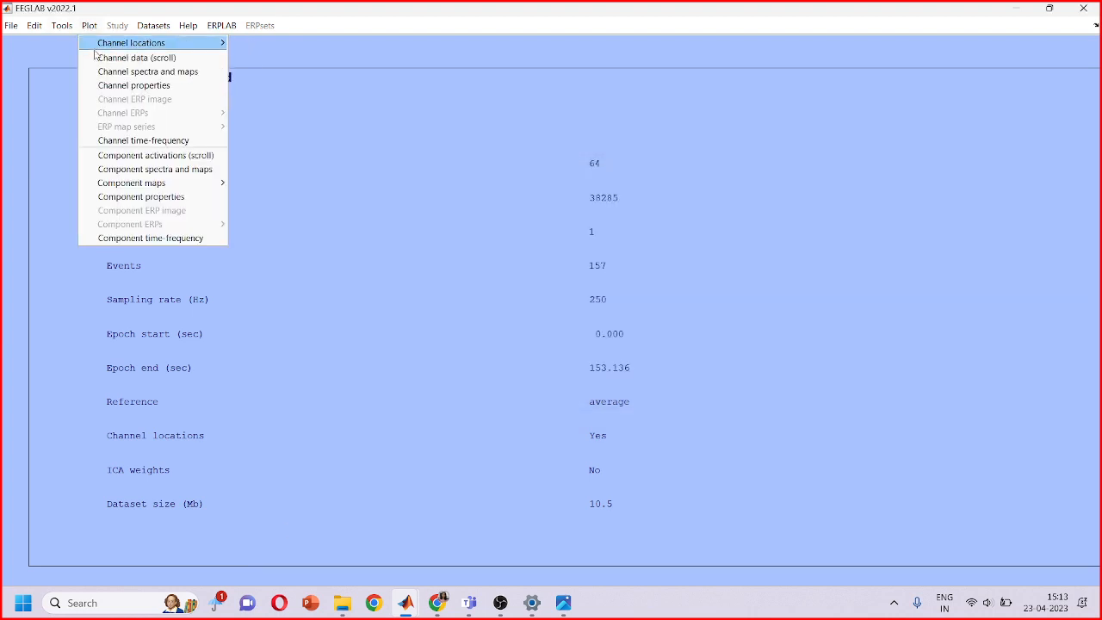
left_click(97, 56)
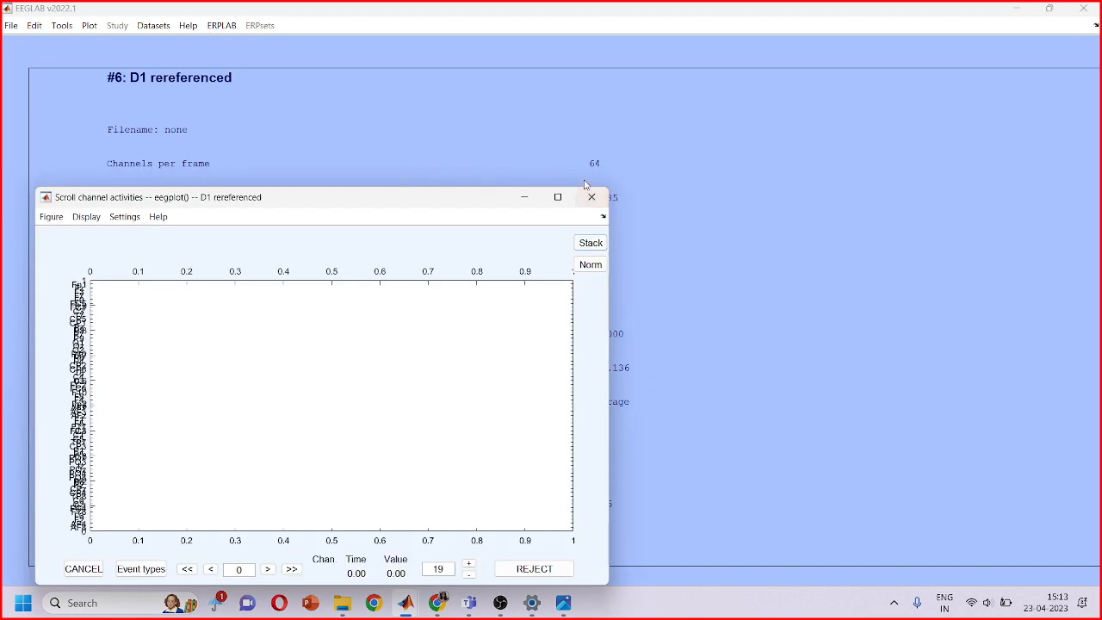
left_click(557, 197)
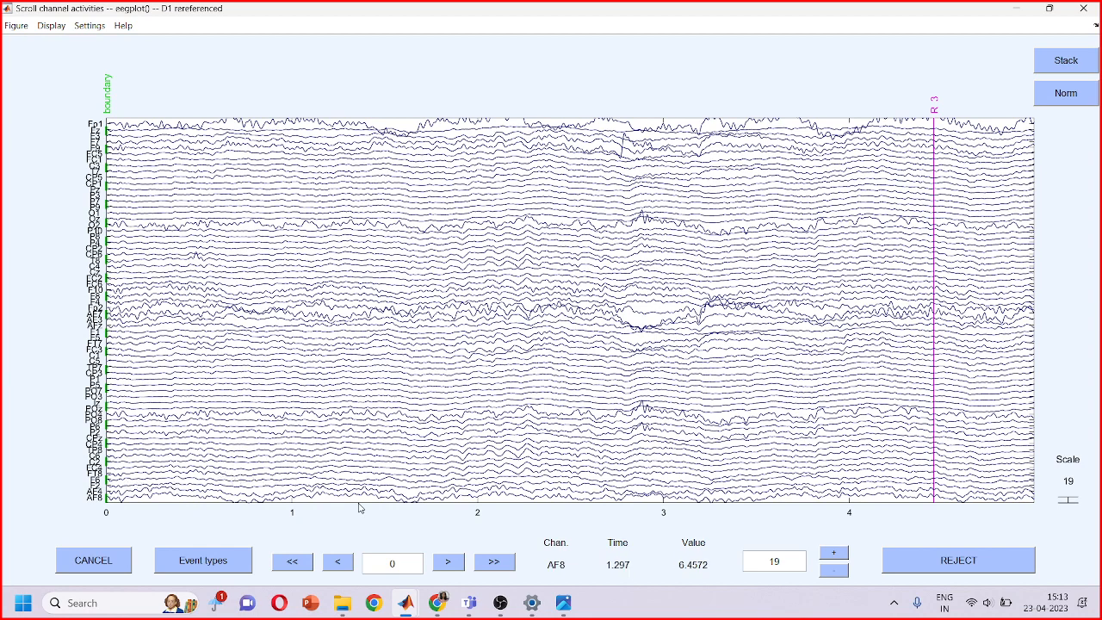
left_click(493, 567)
left_click(492, 567)
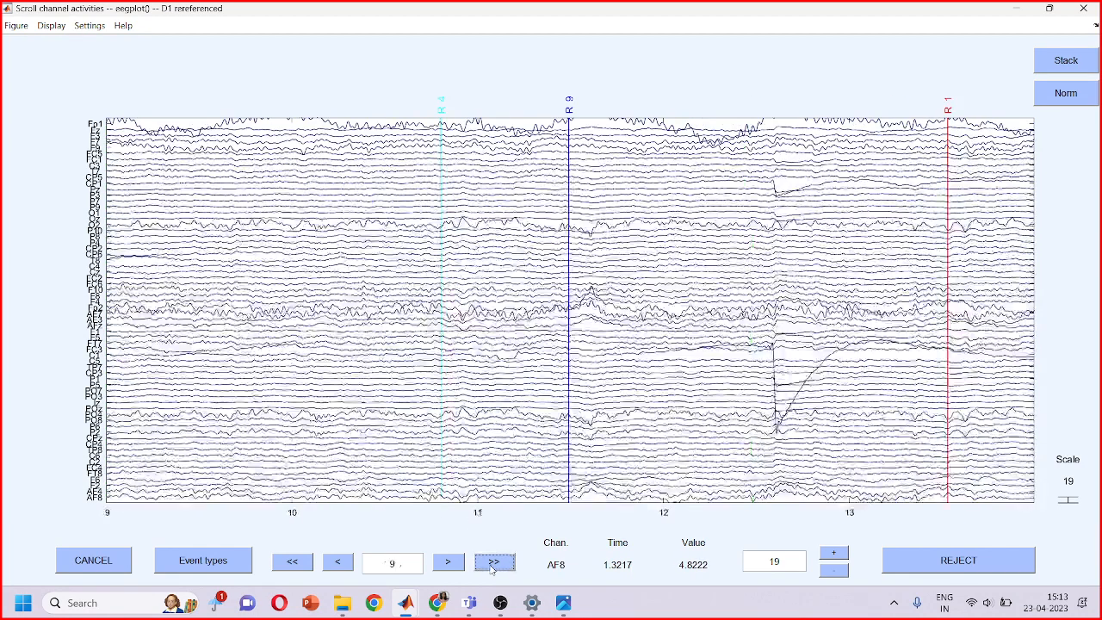
left_click(493, 564)
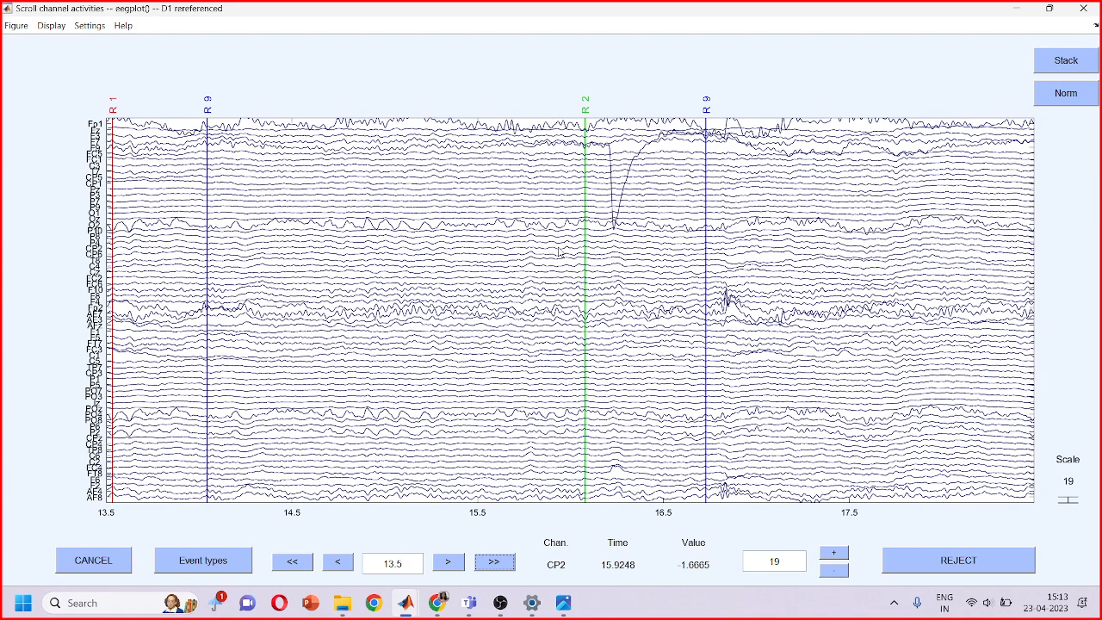
Raise the amplitude scale of the traces to 87.31 and page forward to the window starting at 31.5 s
left_click(836, 555)
left_click(836, 555)
left_click(836, 555)
left_click(836, 555)
left_click(836, 555)
left_click(836, 555)
left_click(837, 555)
left_click(836, 555)
left_click(836, 555)
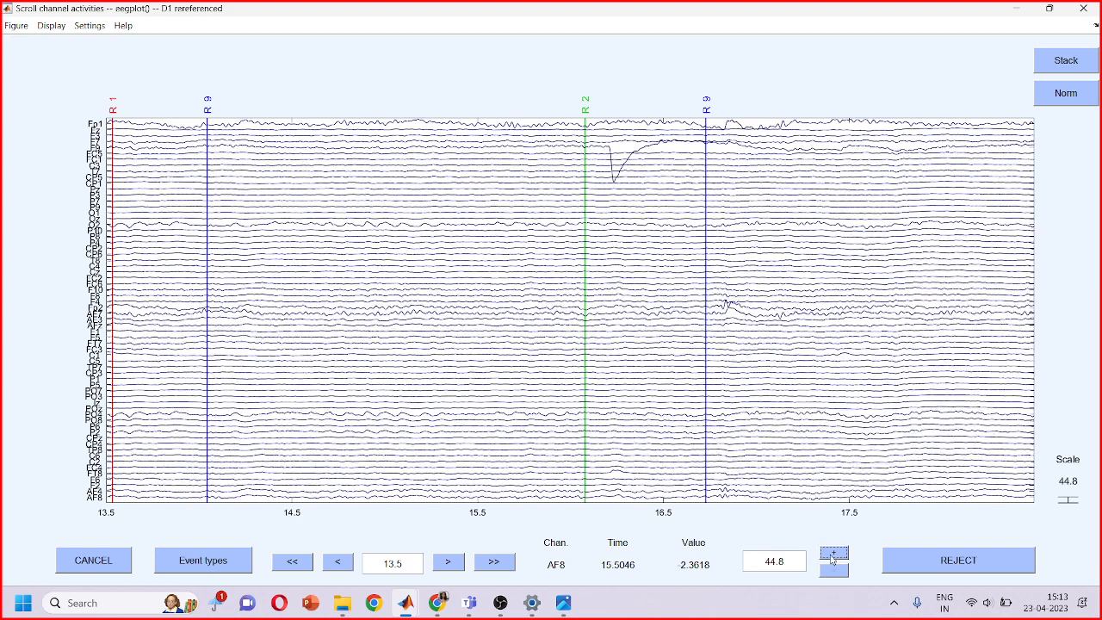
left_click(488, 562)
left_click(487, 562)
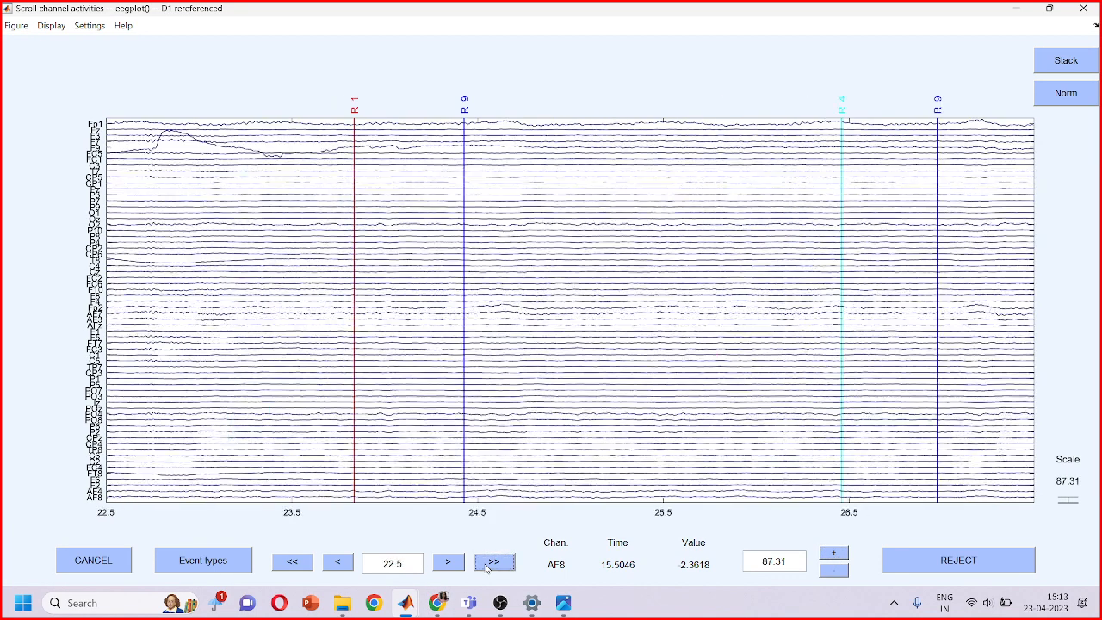
left_click(487, 562)
left_click(487, 562)
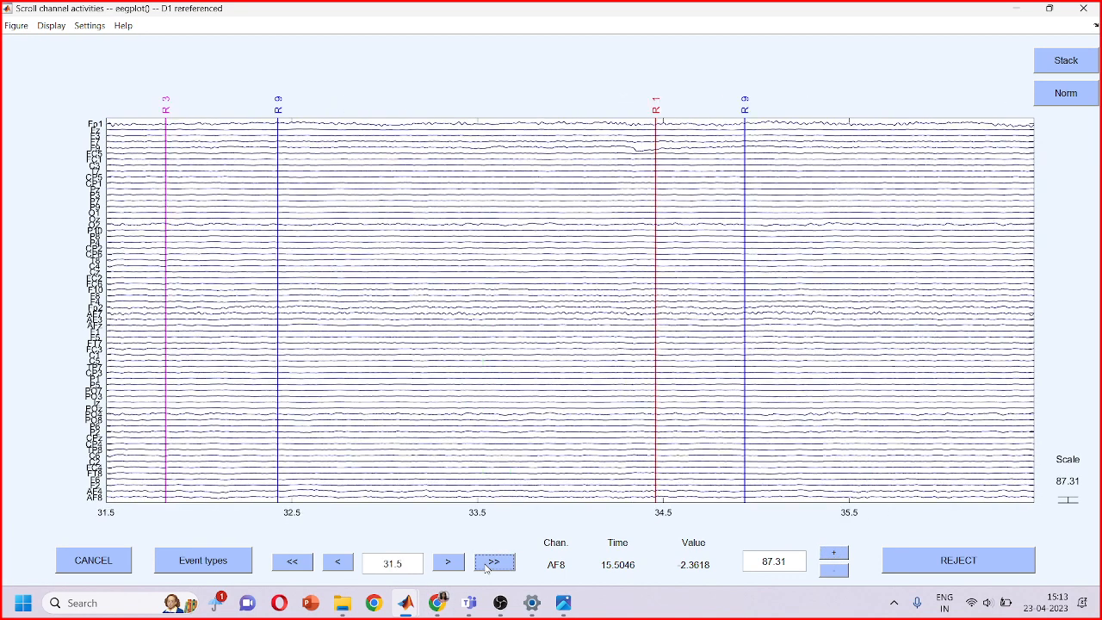
Lower the amplitude scale of the channel traces to 33.82
left_click(832, 572)
left_click(832, 572)
left_click(832, 572)
left_click(832, 572)
left_click(831, 572)
left_click(832, 572)
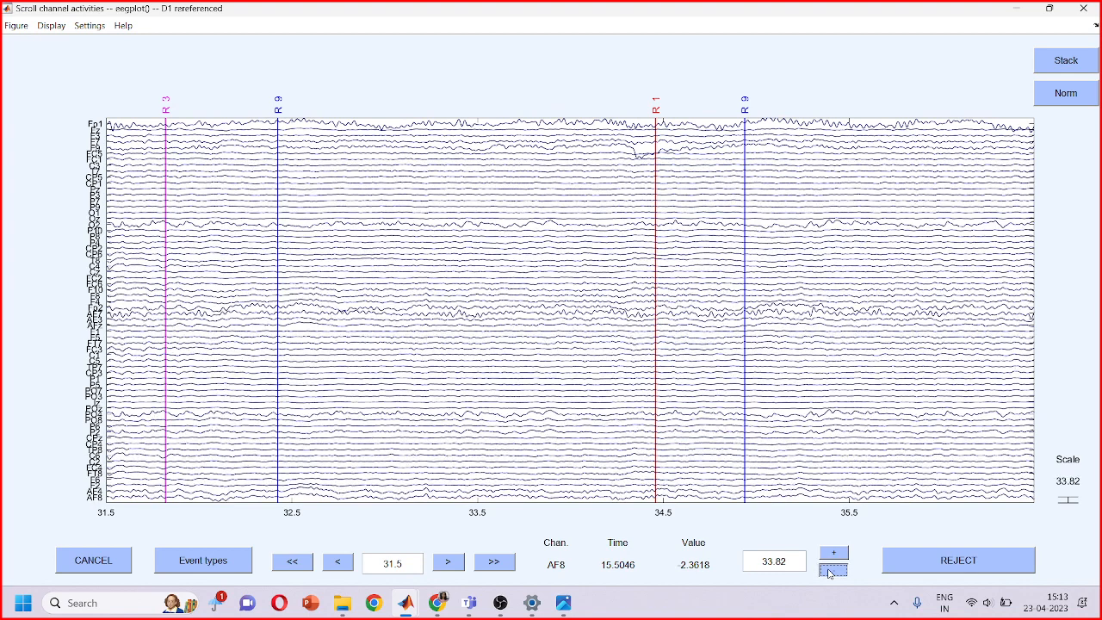
Examine the remaining pages of the interpolated channel traces beyond 31.5 s and close the plot
left_click(496, 564)
left_click(496, 565)
left_click(495, 565)
left_click(496, 565)
left_click(496, 565)
left_click(496, 565)
left_click(496, 565)
left_click(496, 564)
left_click(496, 565)
left_click(496, 565)
left_click(496, 565)
left_click(496, 565)
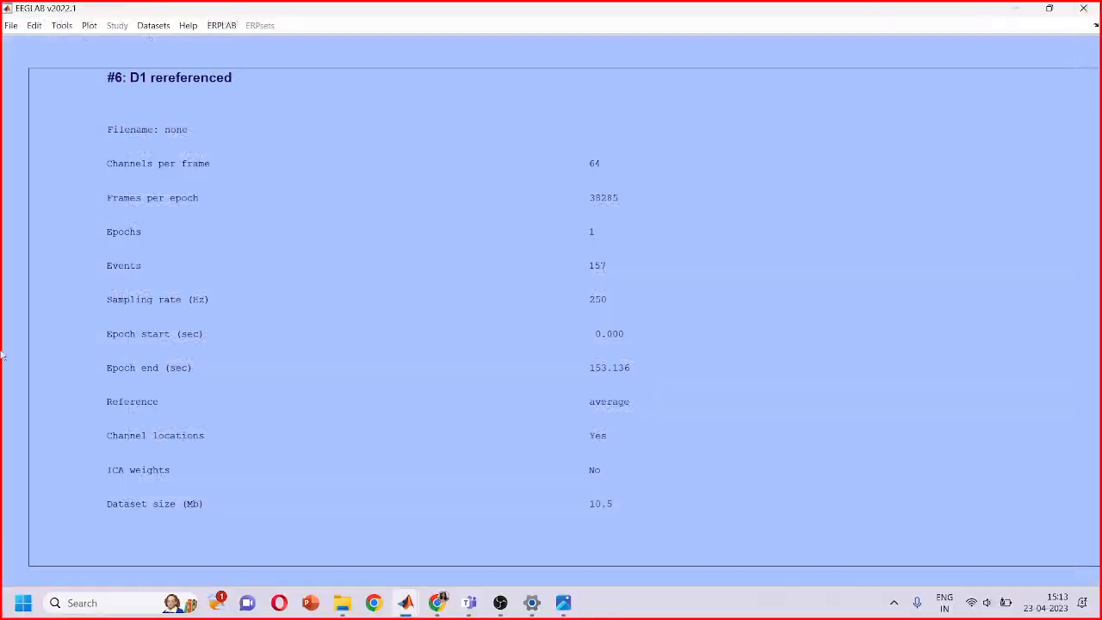
left_click(69, 25)
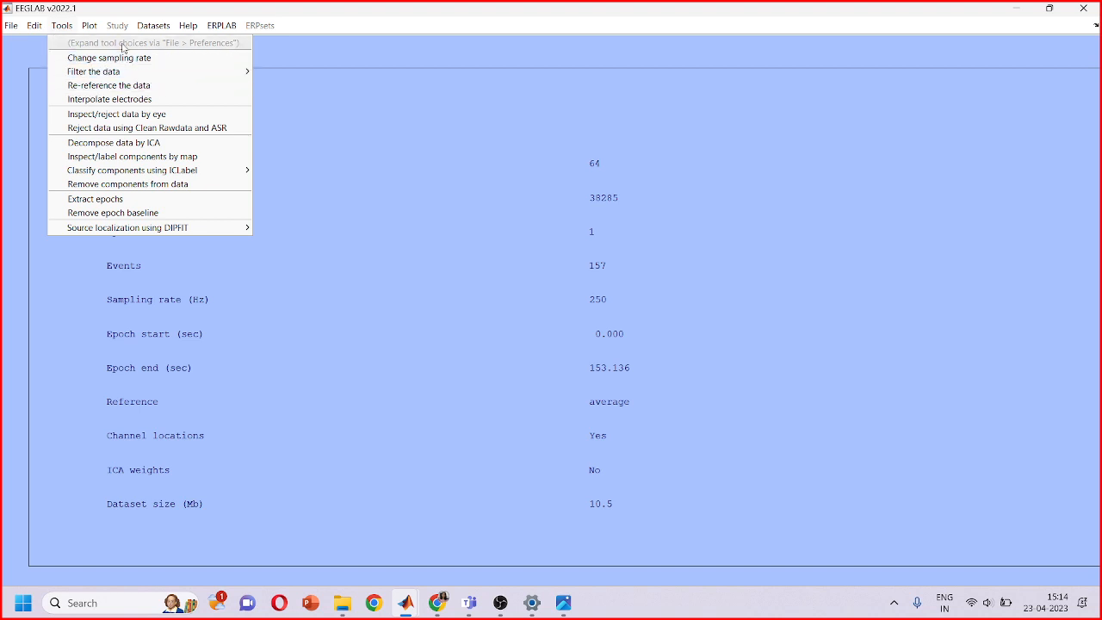
mouse_move(183, 31)
mouse_move(217, 31)
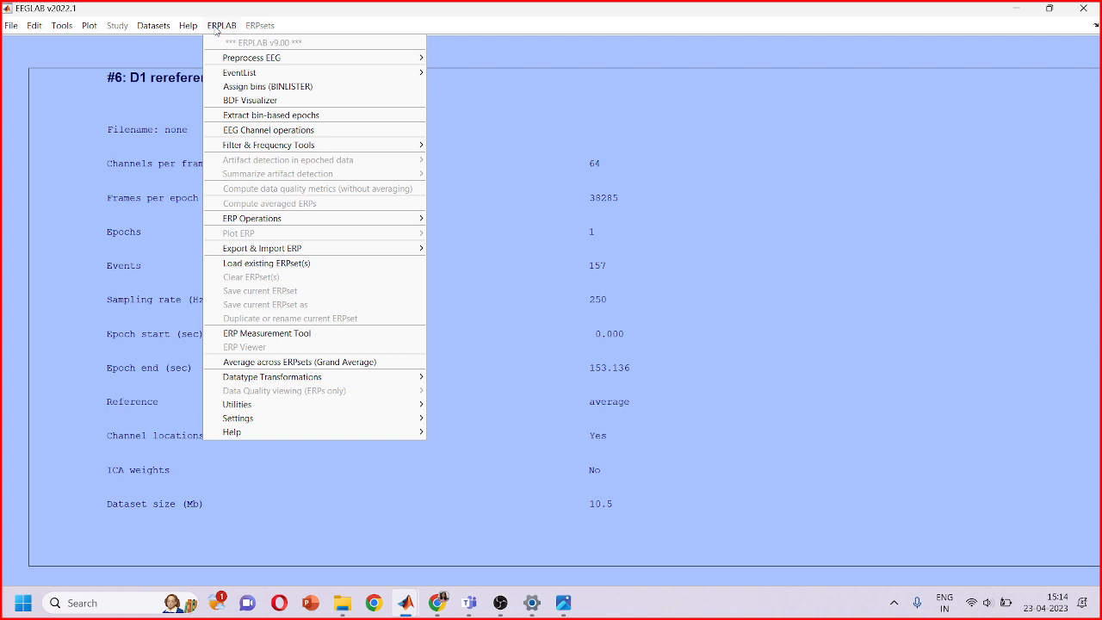
left_click(61, 28)
left_click(62, 26)
left_click(215, 26)
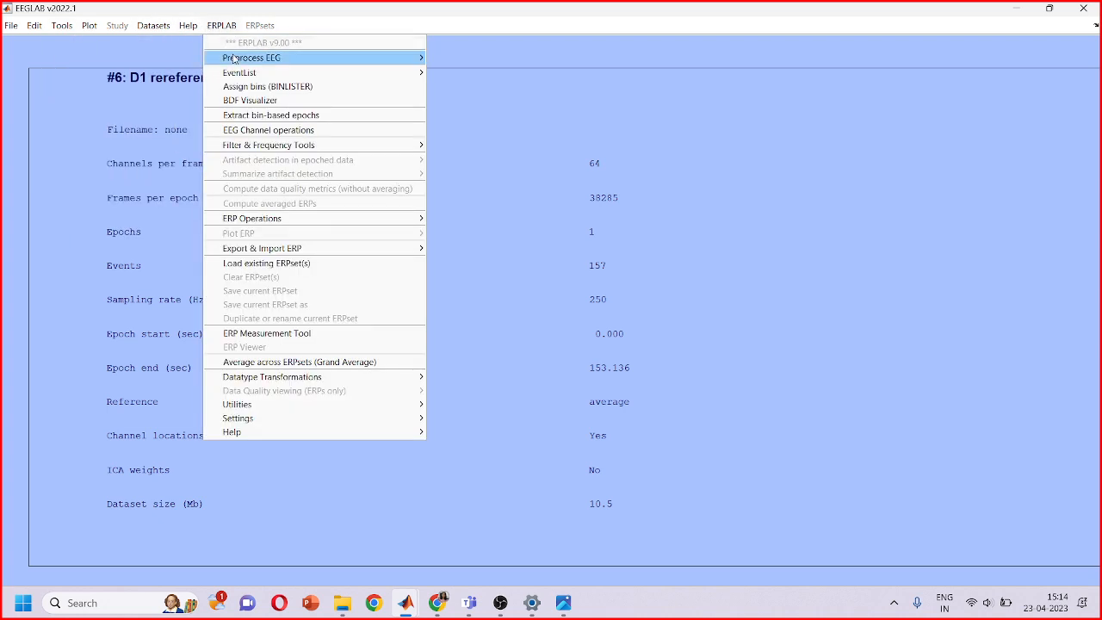
left_click(104, 35)
left_click(62, 26)
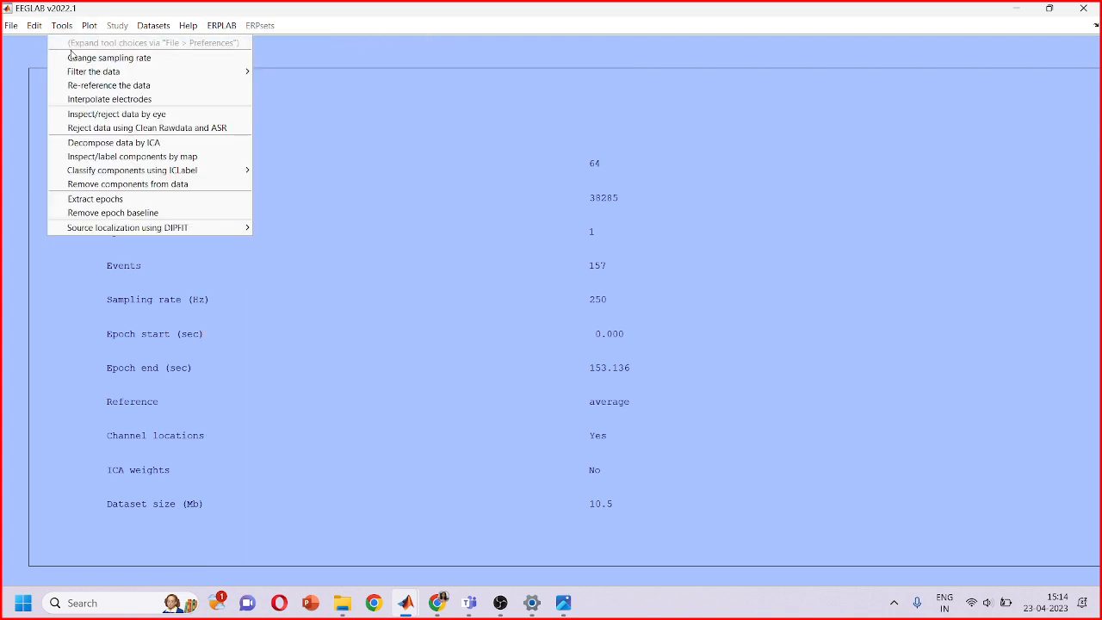
mouse_move(222, 74)
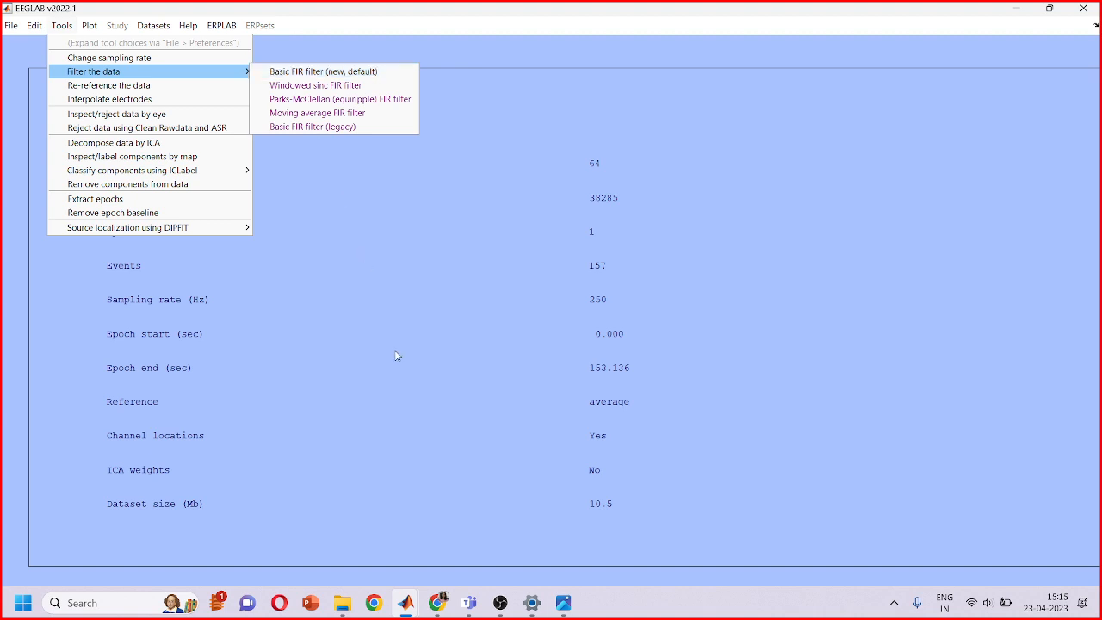
Switch to Chrome, examine the NI help page's filter order and Butterworth, Chebyshev and Bessel response comparisons, and return to EEGLAB
left_click(446, 611)
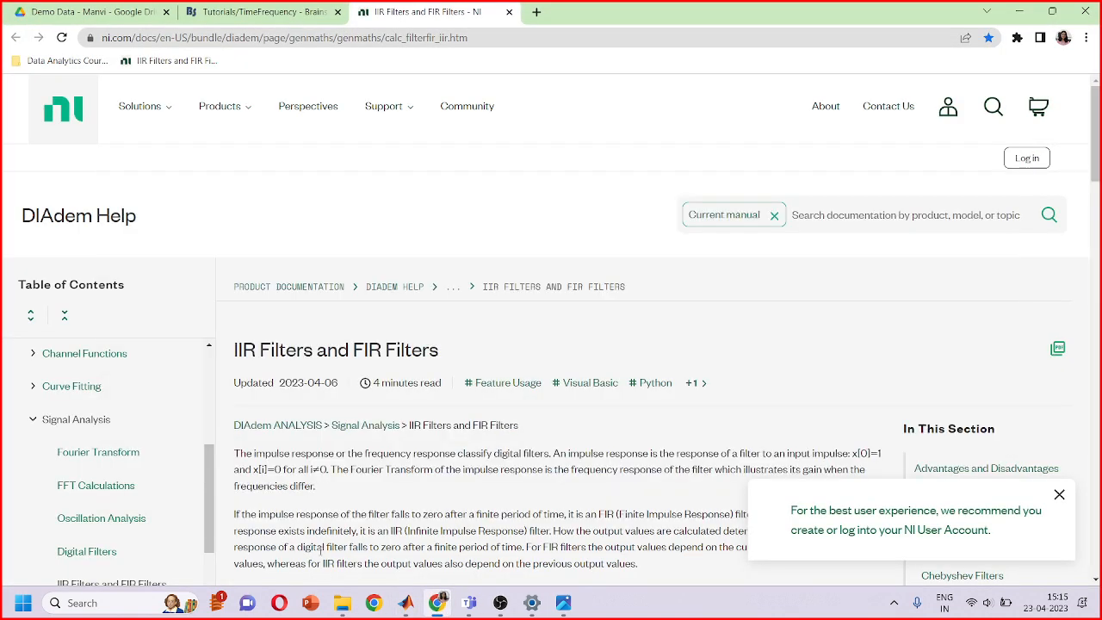
scroll(322, 549, "down", 10)
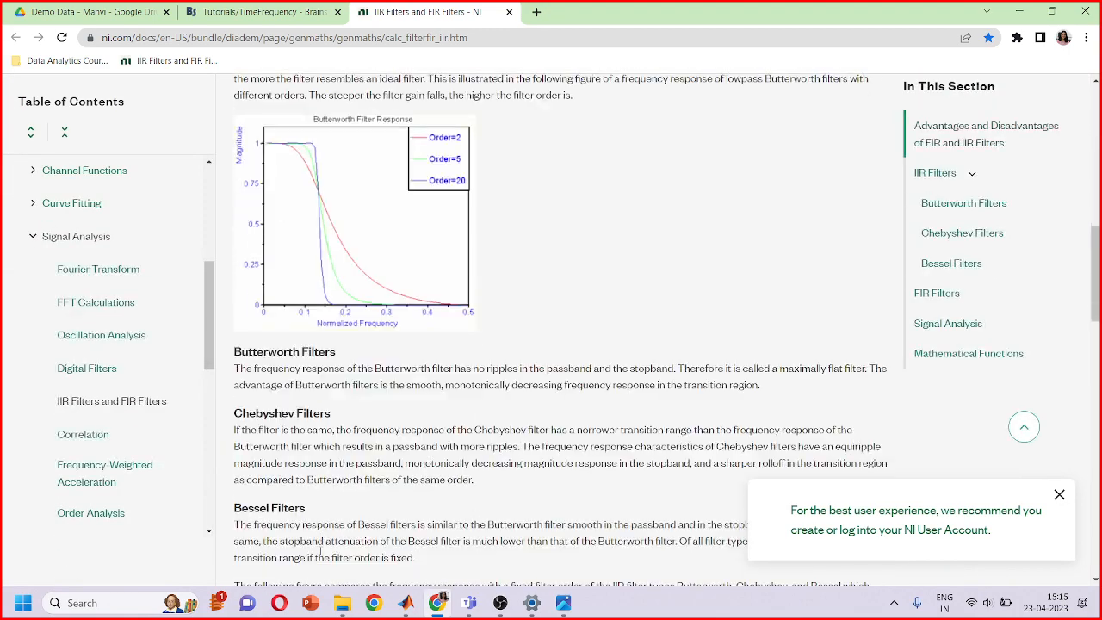
scroll(322, 550, "up", 2)
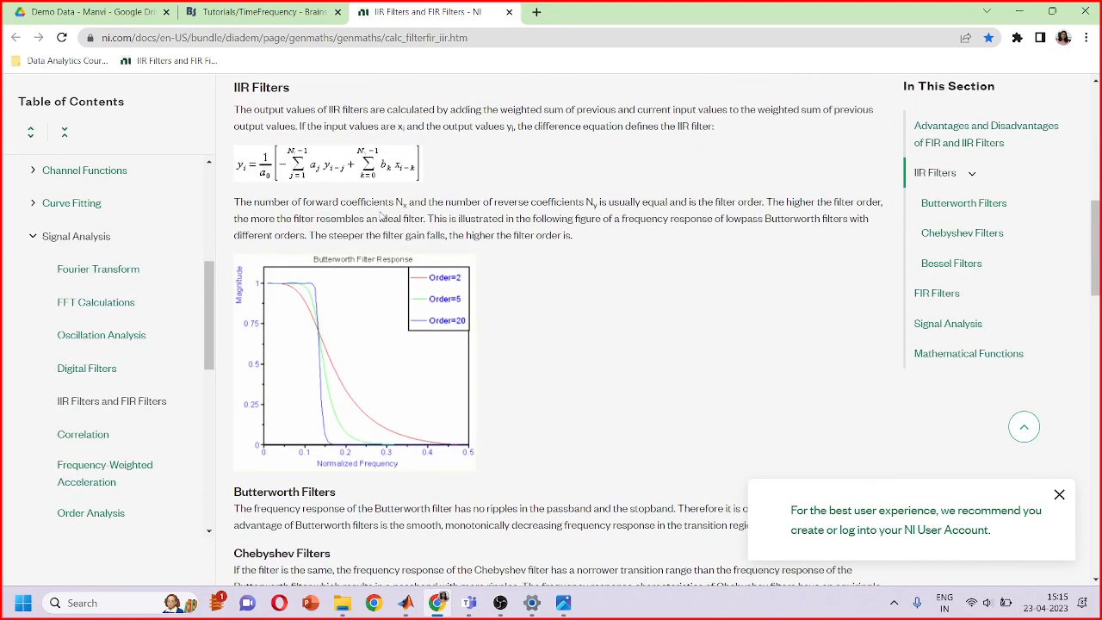
scroll(332, 353, "down", 5)
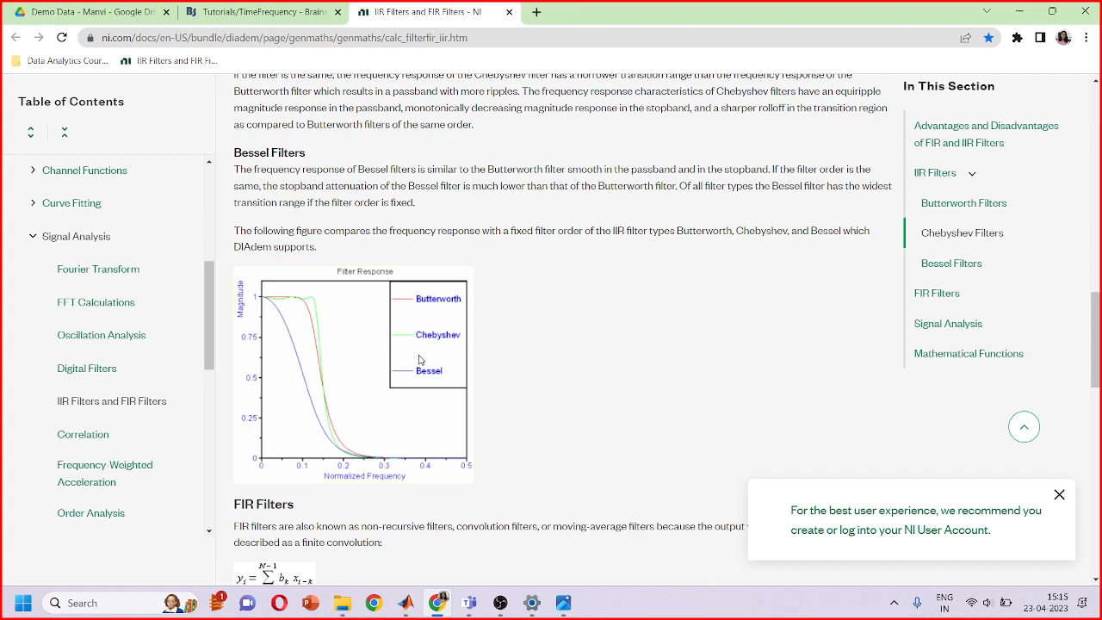
scroll(420, 360, "up", 6)
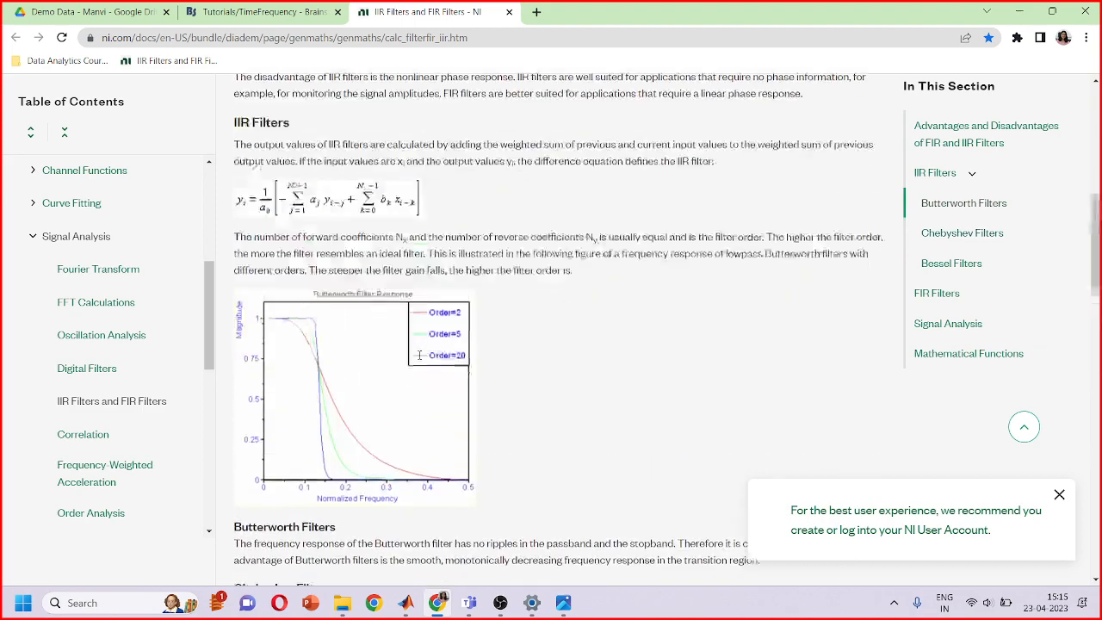
scroll(420, 360, "down", 6)
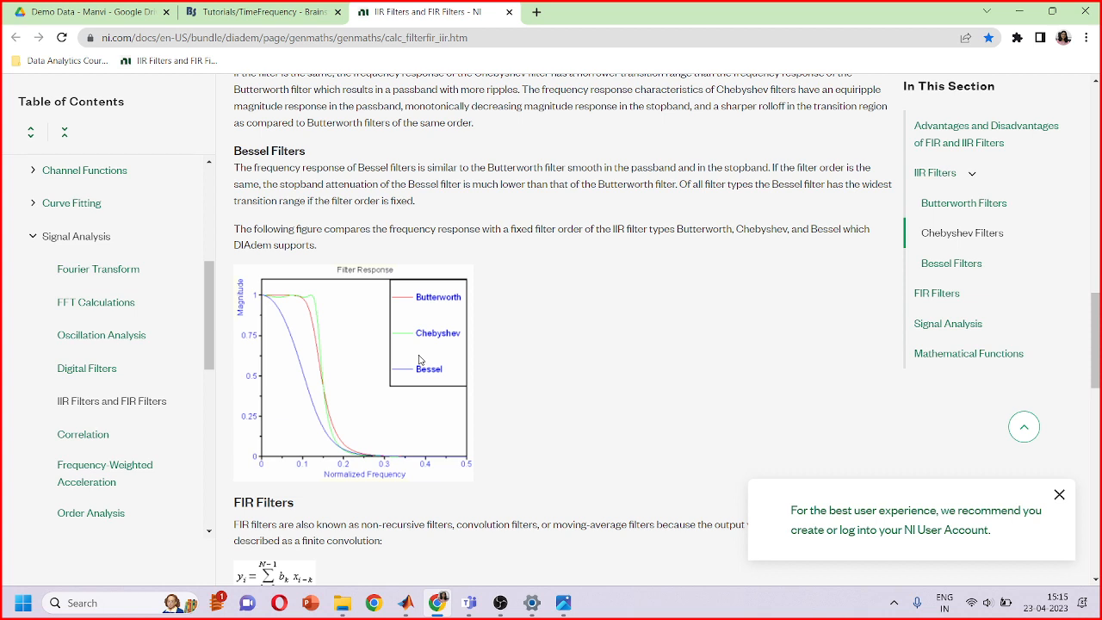
scroll(420, 360, "up", 5)
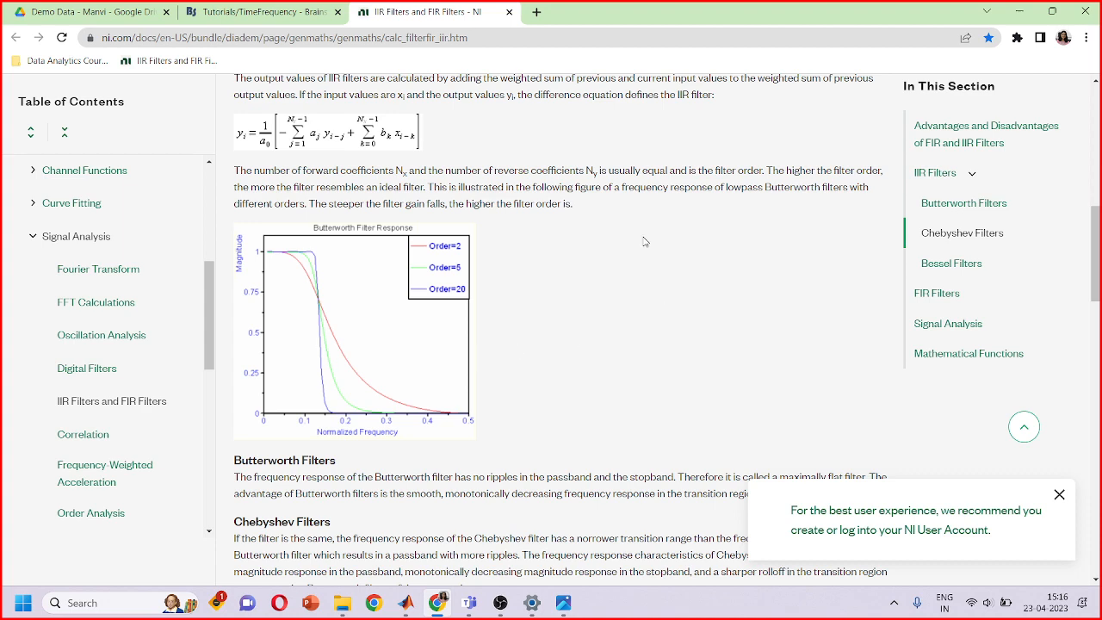
left_click(1019, 11)
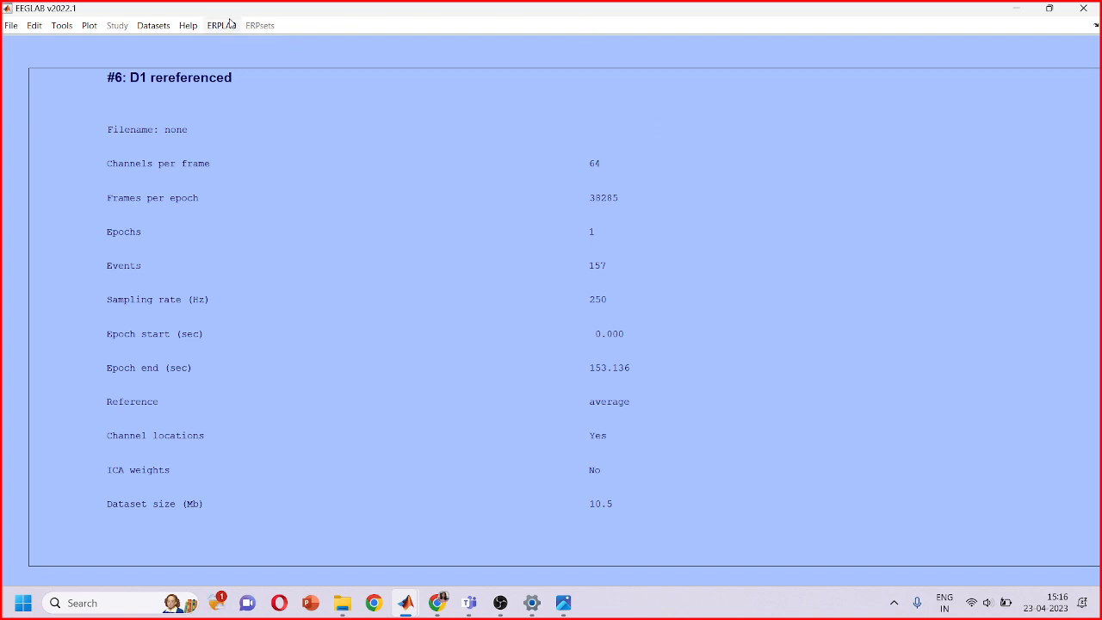
left_click(997, 588)
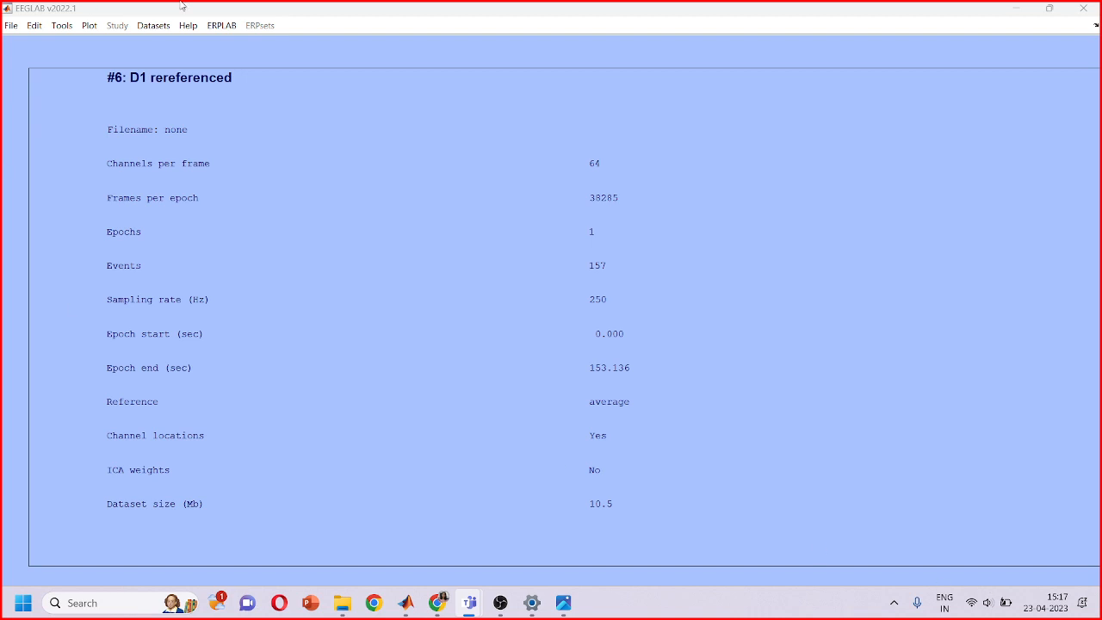
left_click(220, 31)
left_click(220, 26)
mouse_move(244, 60)
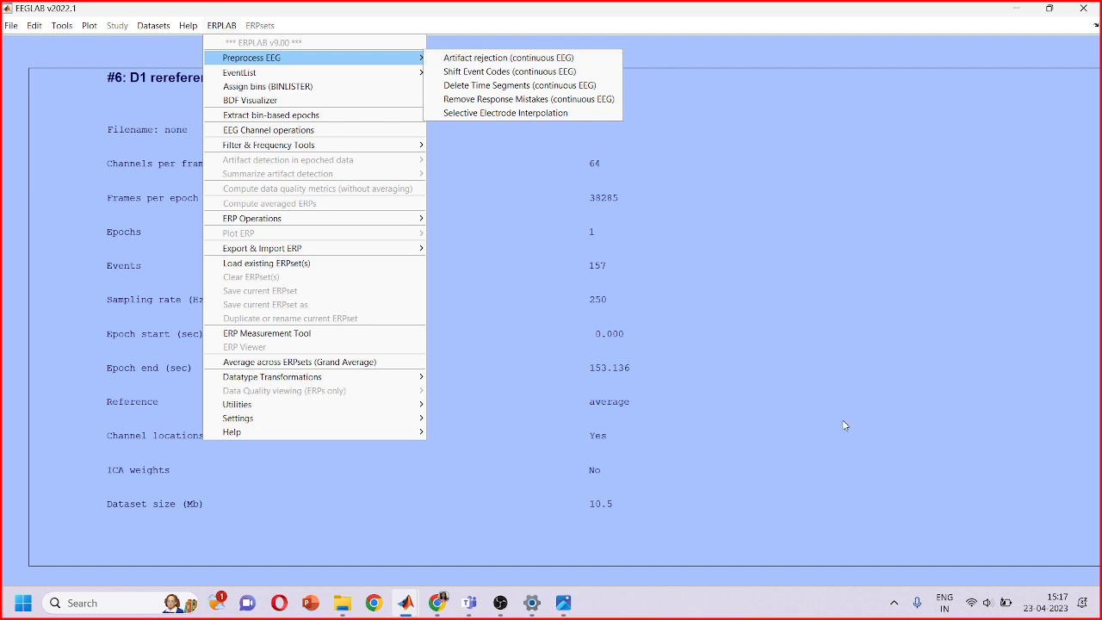
left_click(1001, 585)
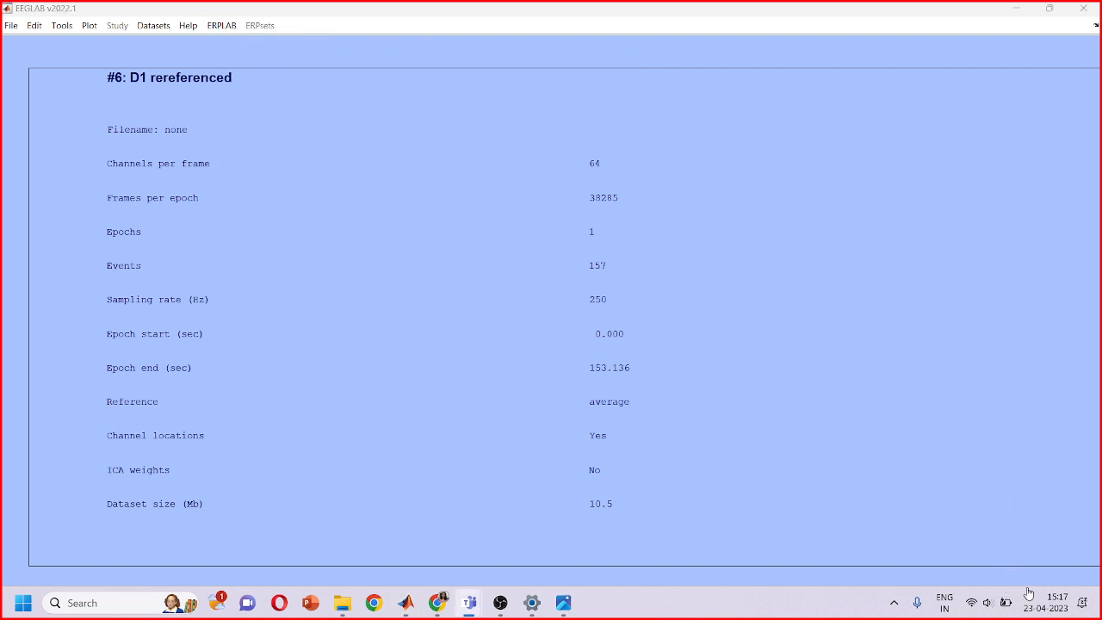
left_click(232, 23)
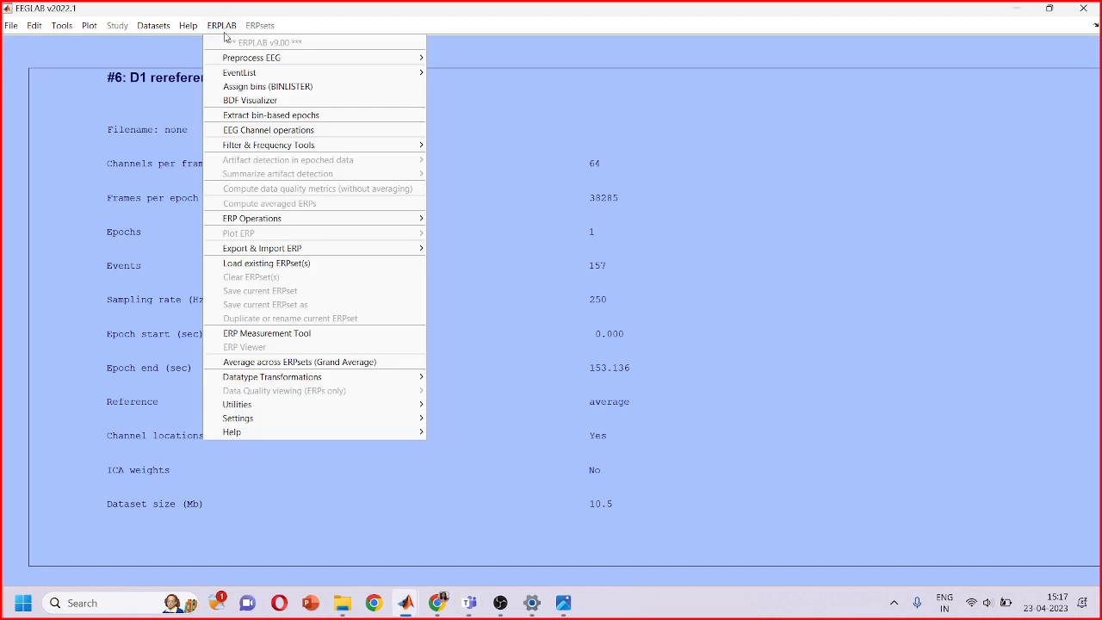
left_click(953, 497)
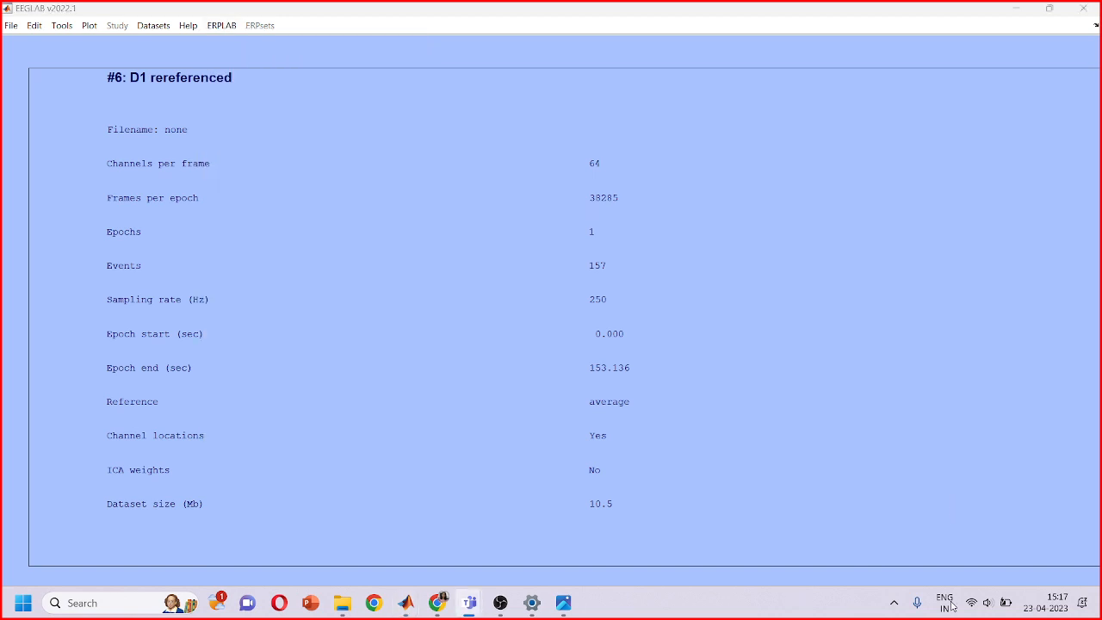
Open the basic EventList creation settings for the D1 rereferenced dataset, continuing past the notice about text-based event labels
left_click(216, 28)
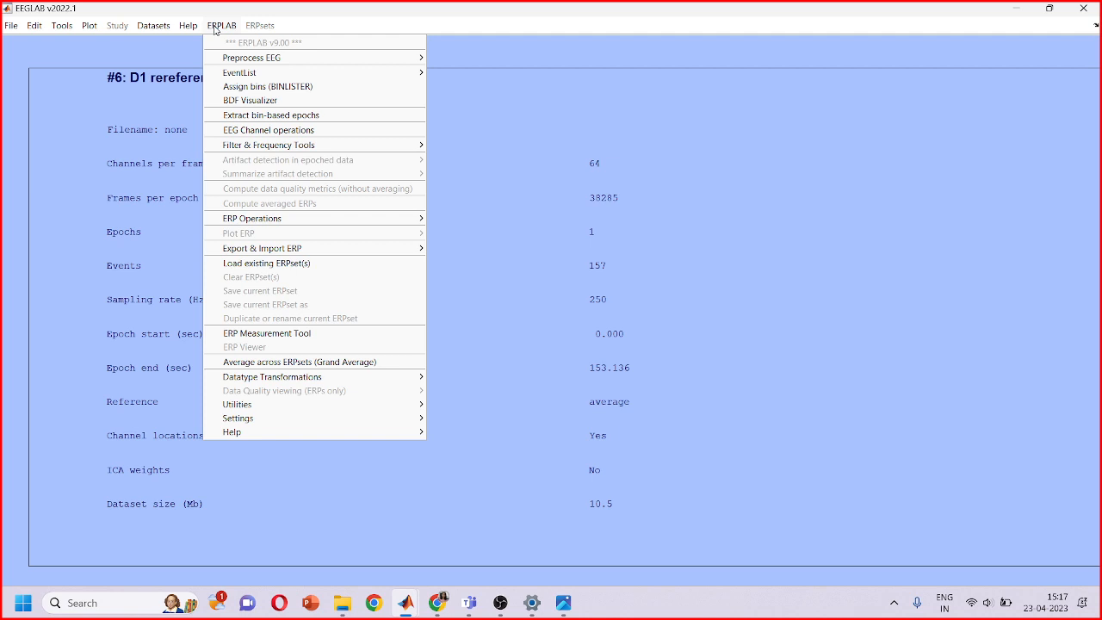
mouse_move(336, 65)
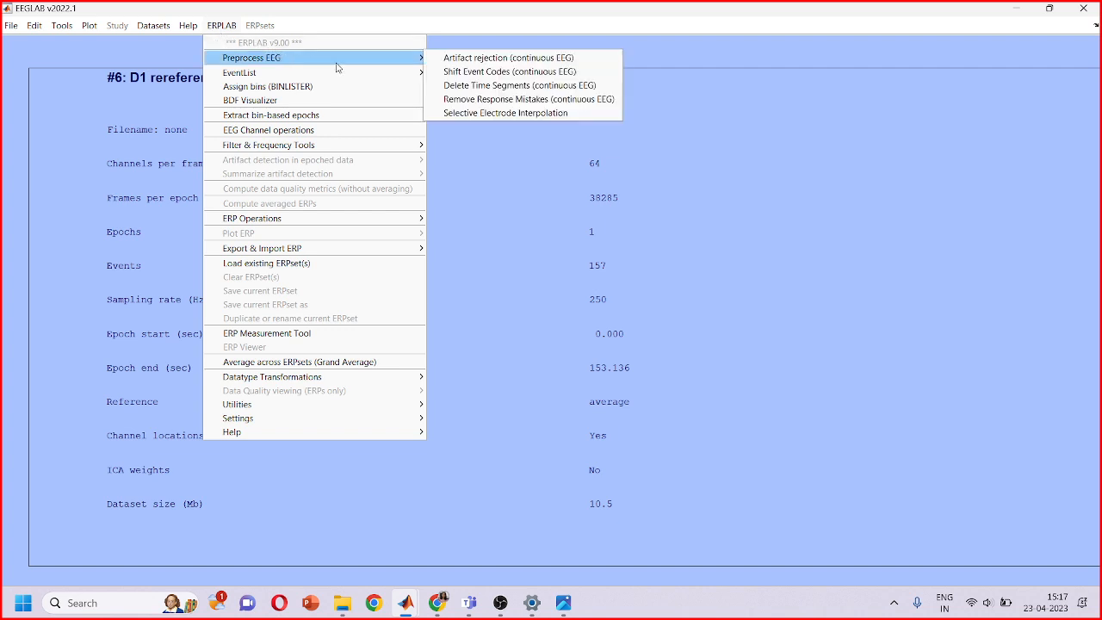
mouse_move(370, 77)
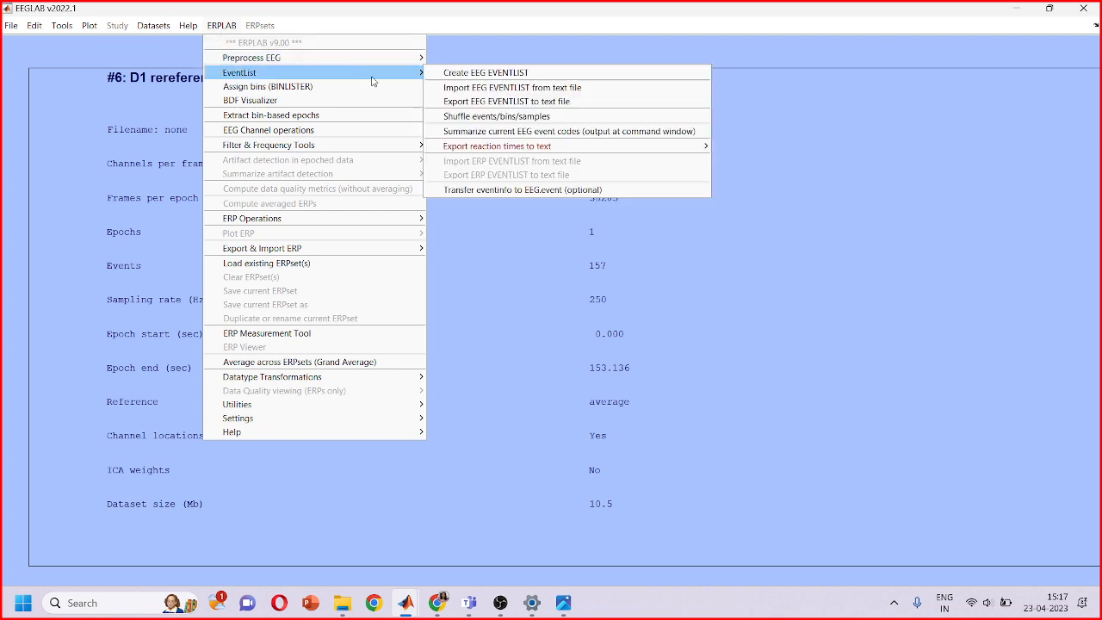
left_click(450, 75)
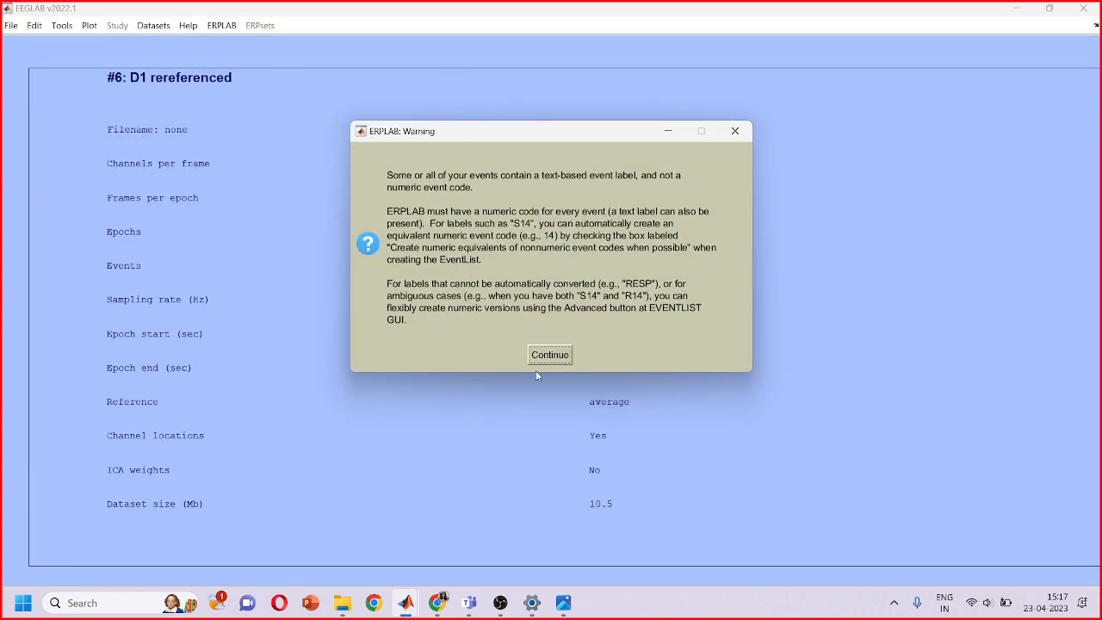
left_click(548, 357)
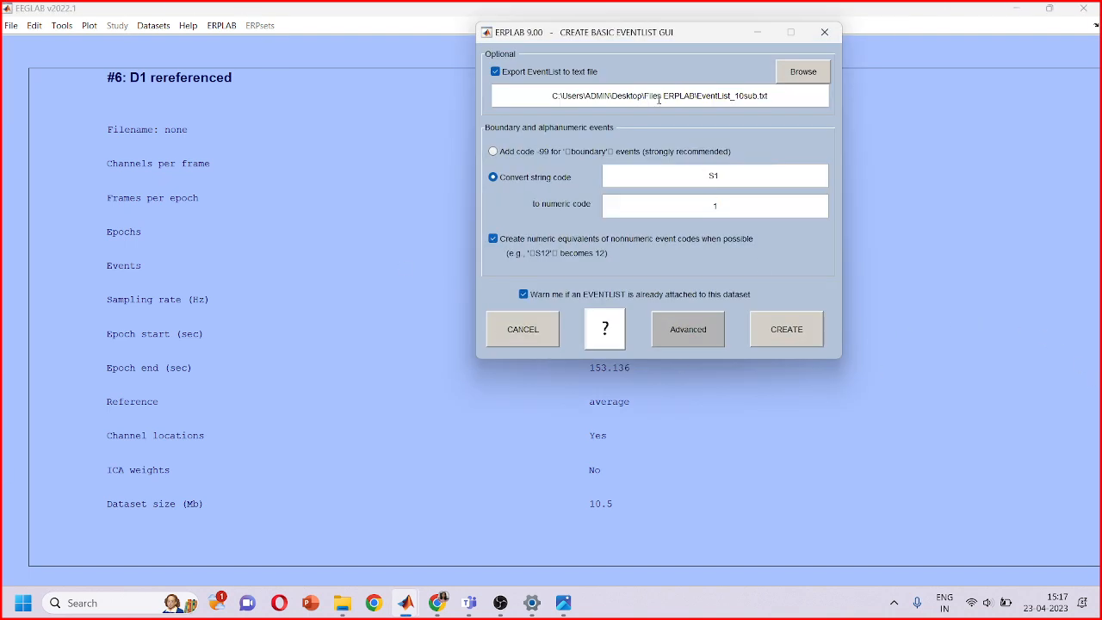
Set the EventList export file to EventList_10sub.txt in the desktop's Files ERPLAB folder, agreeing to replace the existing file
left_click_drag(541, 103, 694, 111)
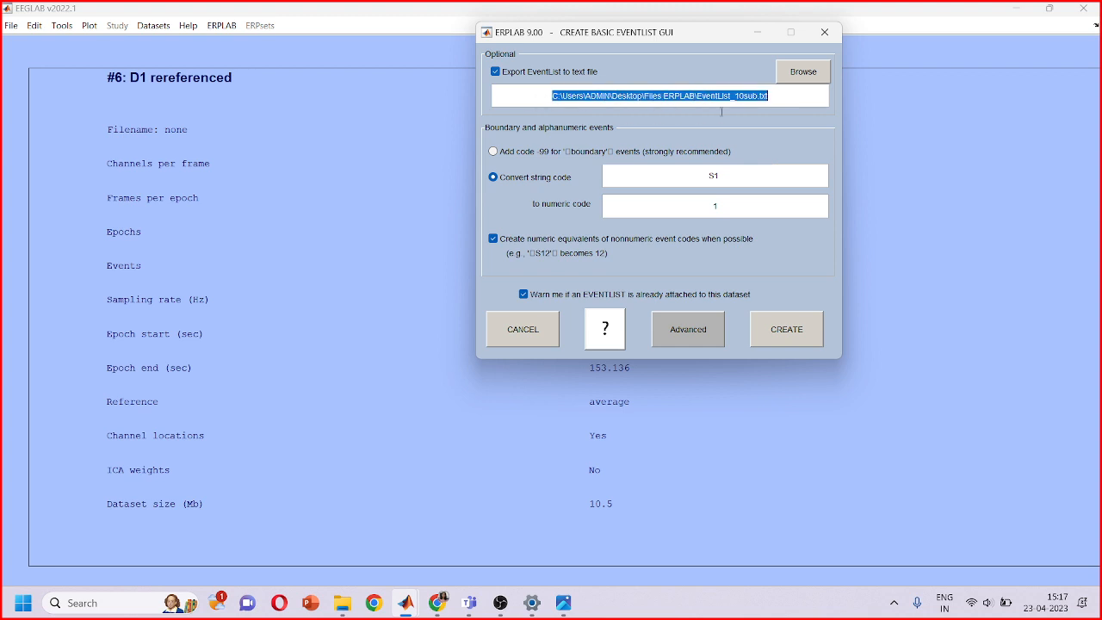
left_click(792, 82)
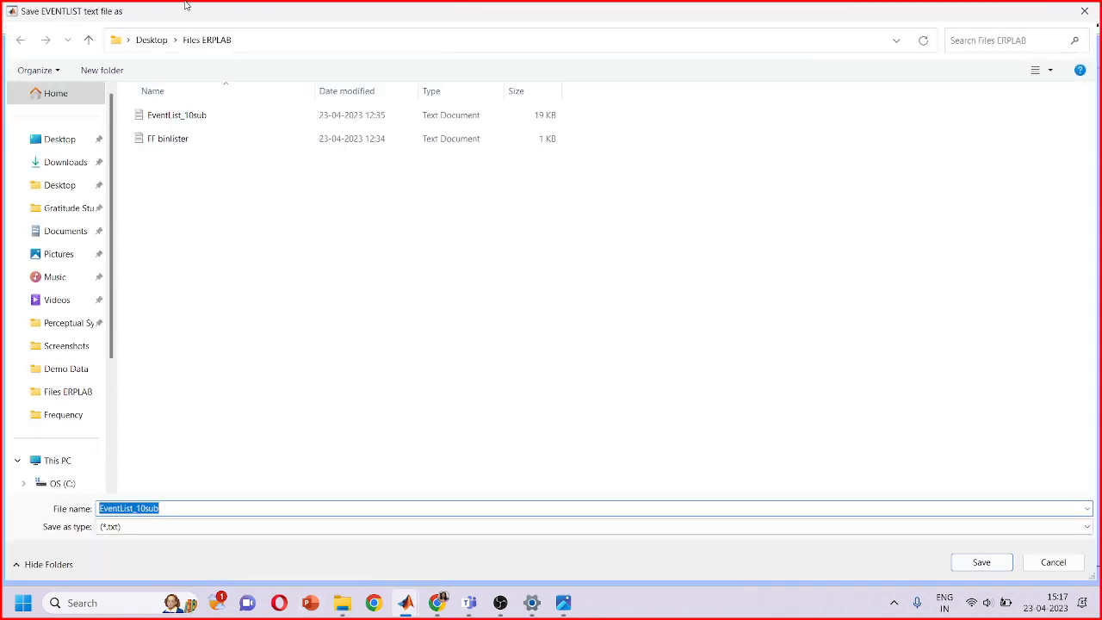
left_click(152, 39)
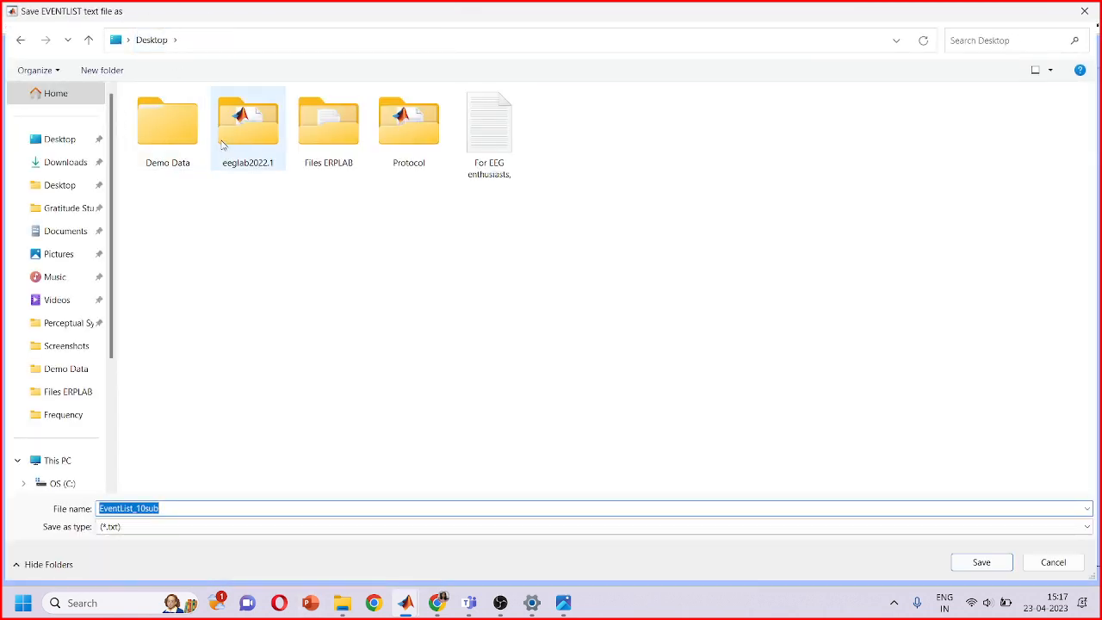
left_click(357, 135)
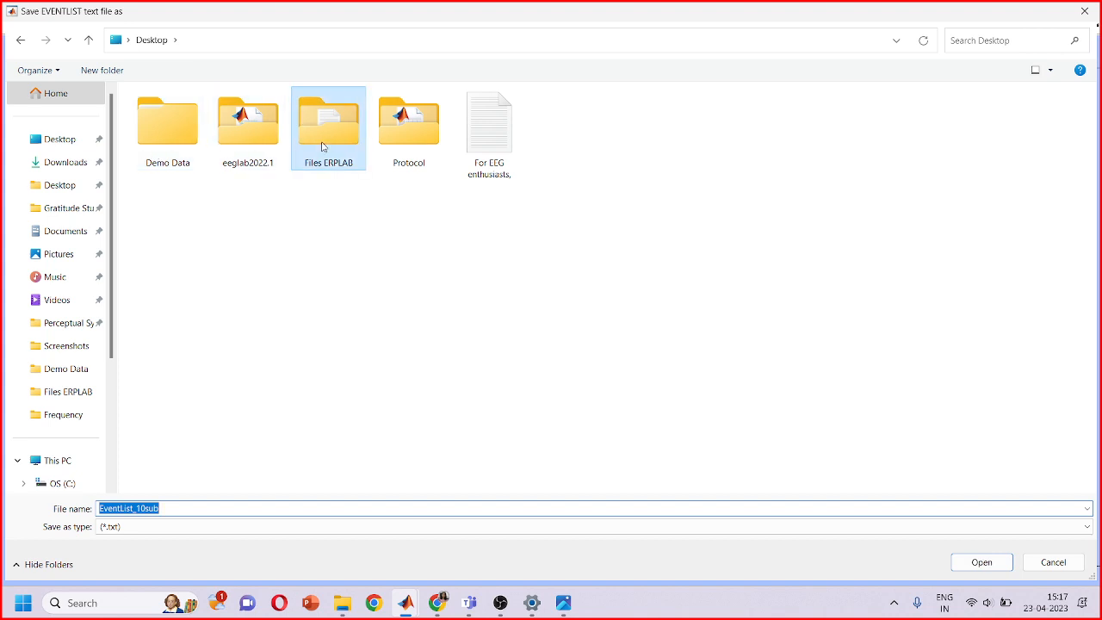
left_click(981, 563)
left_click(980, 565)
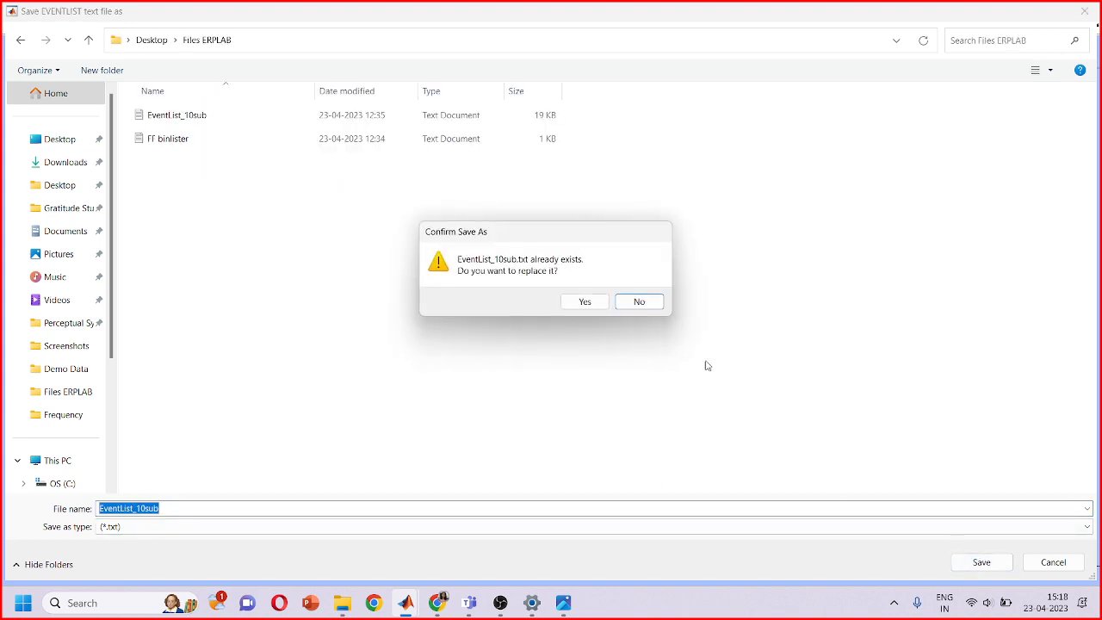
left_click(582, 300)
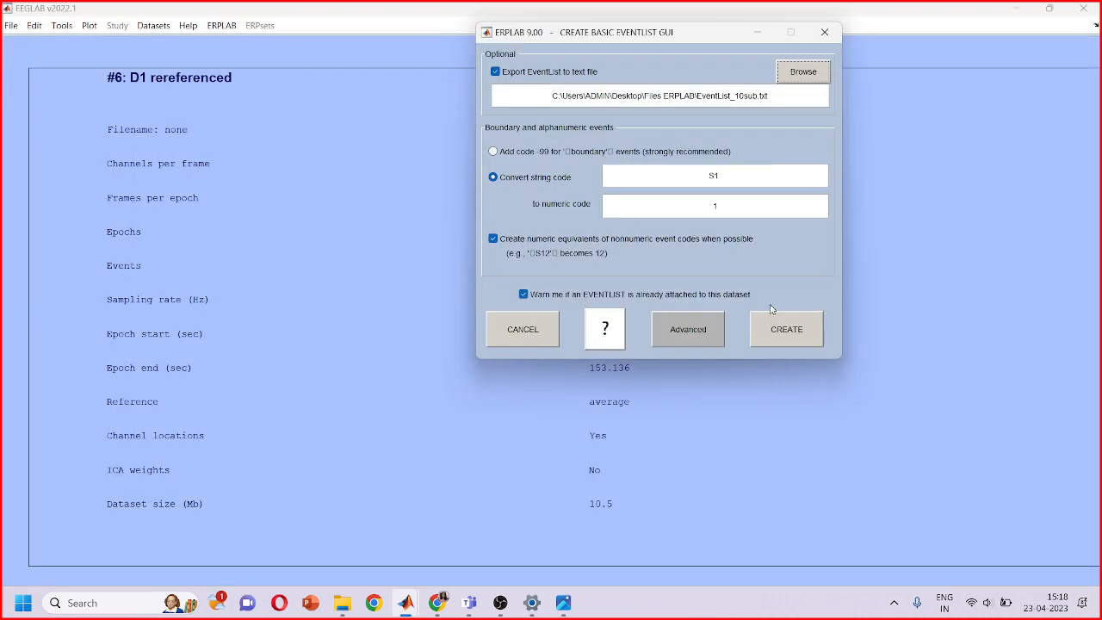
Create the EventList and keep the result as a new dataset named D1 rereferenced_elist
left_click(787, 328)
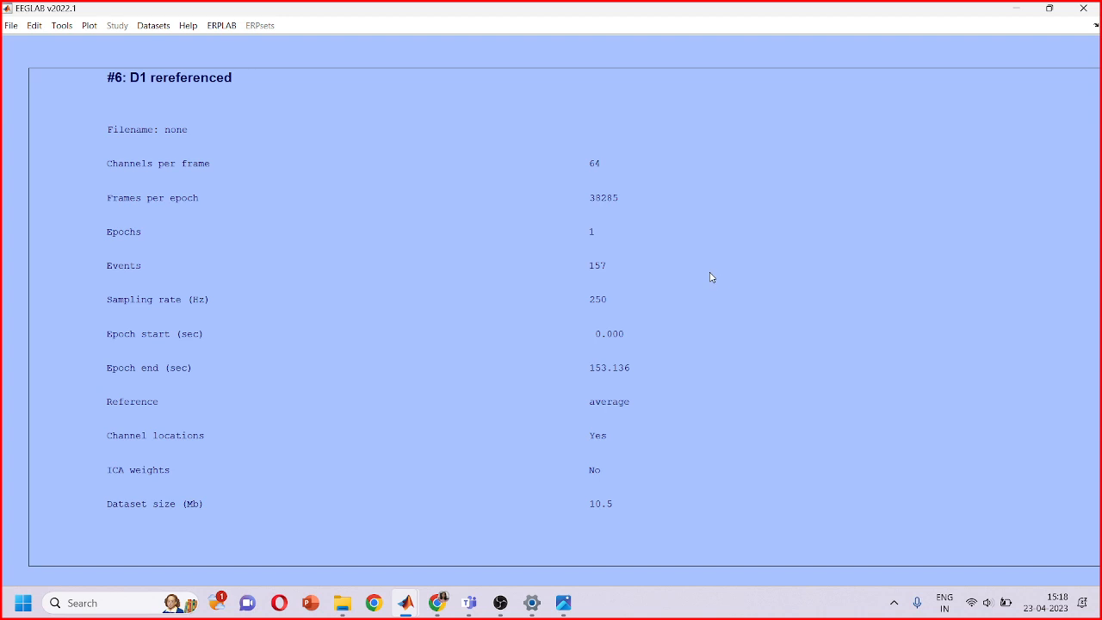
left_click(547, 283)
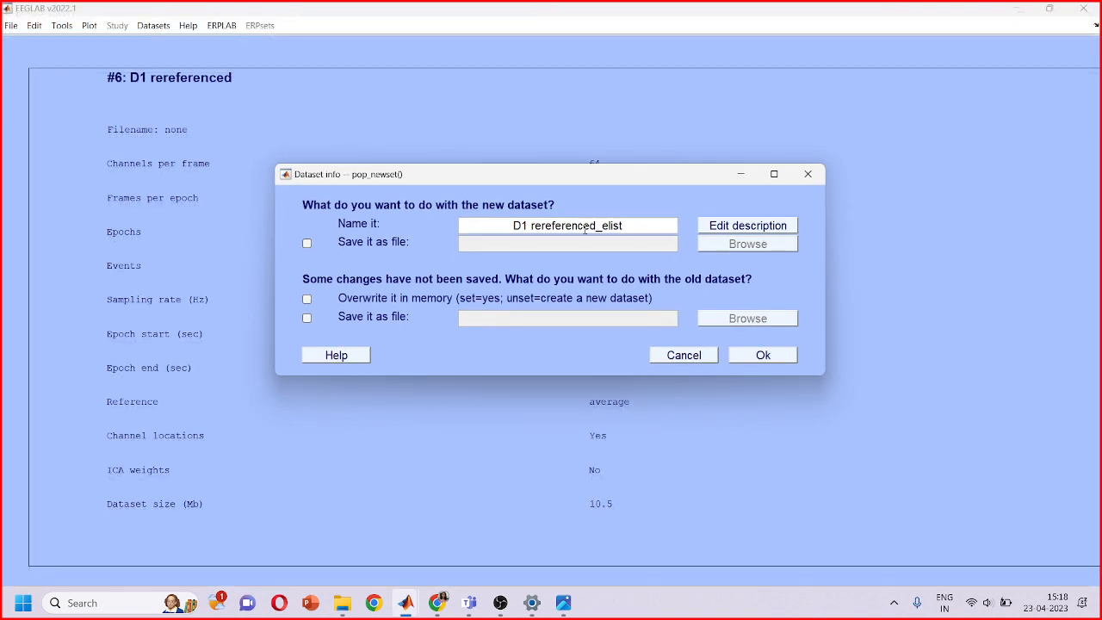
left_click(764, 359)
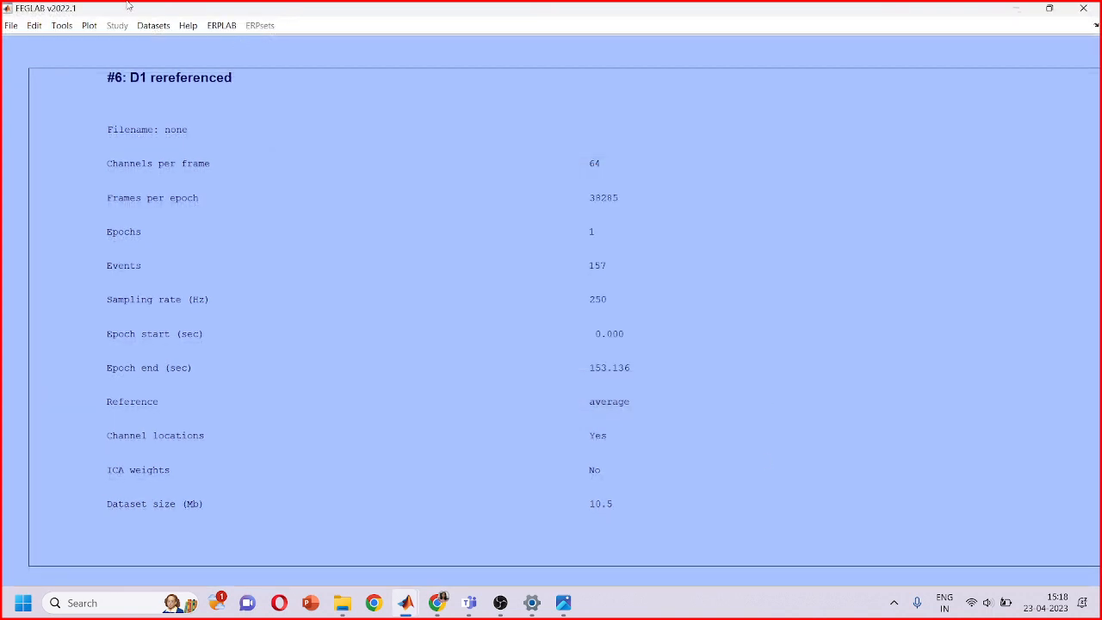
Open the BINLISTER bin assignment settings for D1 rereferenced_elist and check the bin descriptor file path
left_click(221, 26)
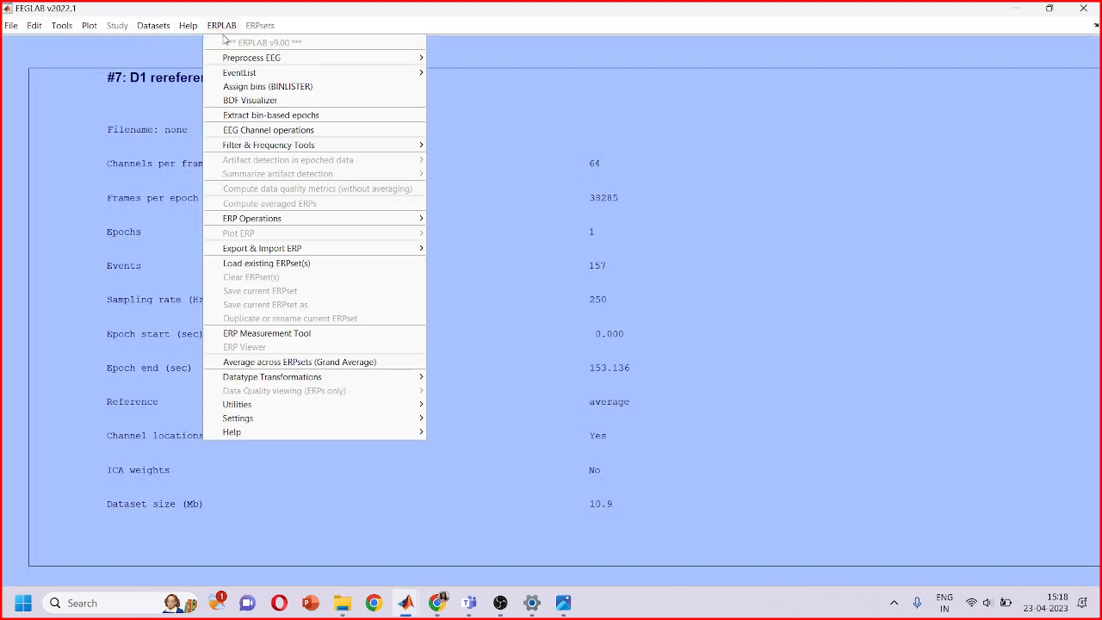
left_click(298, 87)
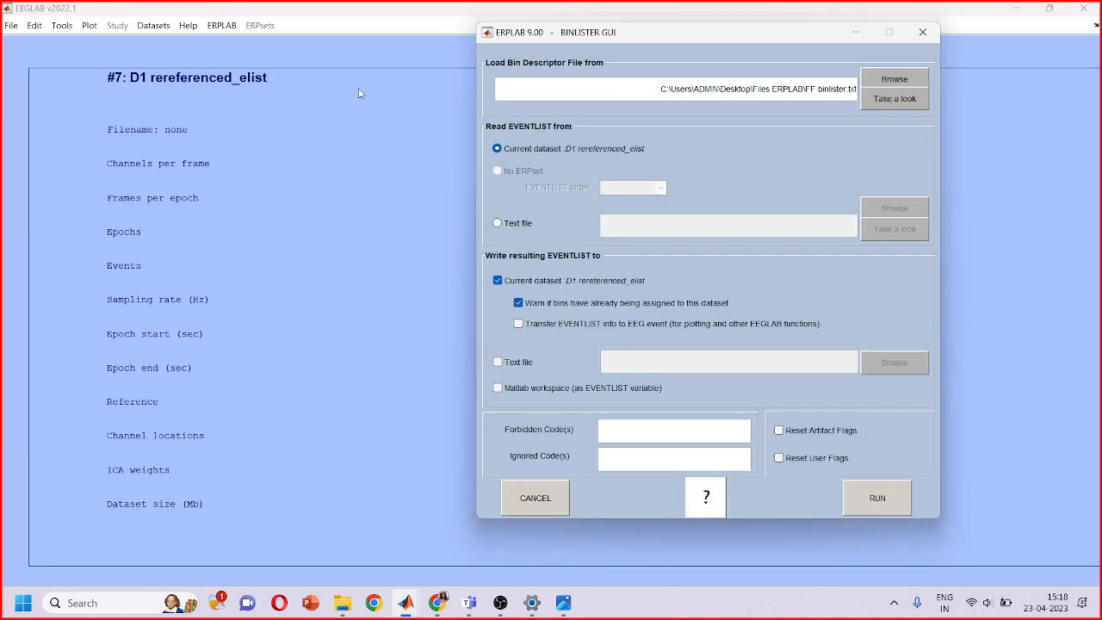
left_click_drag(814, 88, 848, 88)
Switch to File Explorer, open FF binlister from the Files ERPLAB folder enlarged in Notepad, and check the condition table image in Photos
left_click(342, 605)
double_click(315, 172)
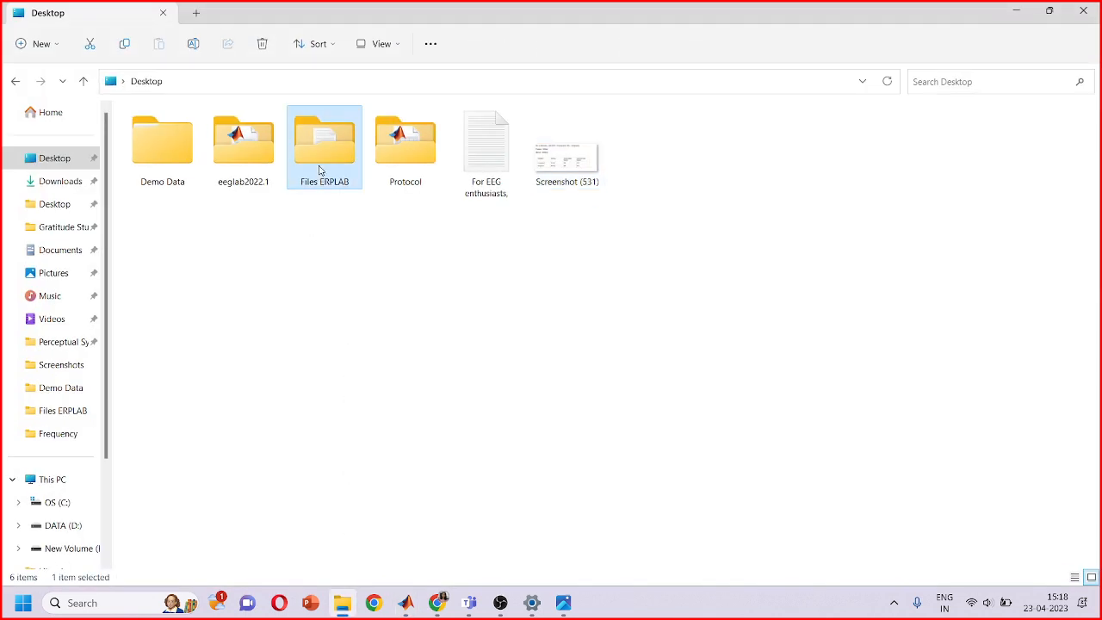
double_click(238, 159)
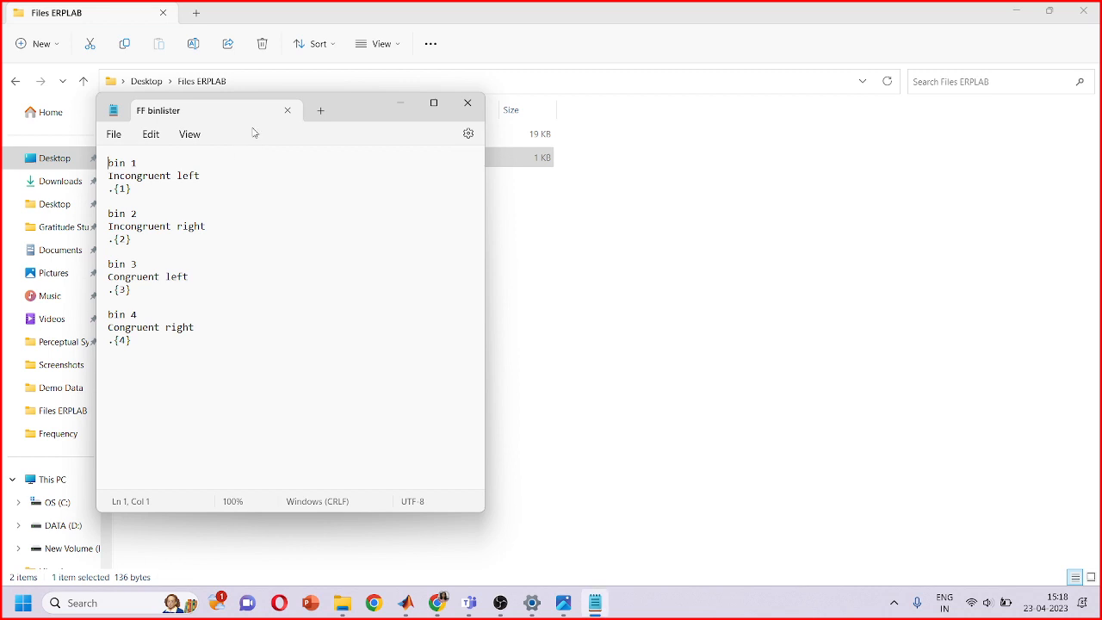
double_click(371, 104)
scroll(371, 104, "up", 6)
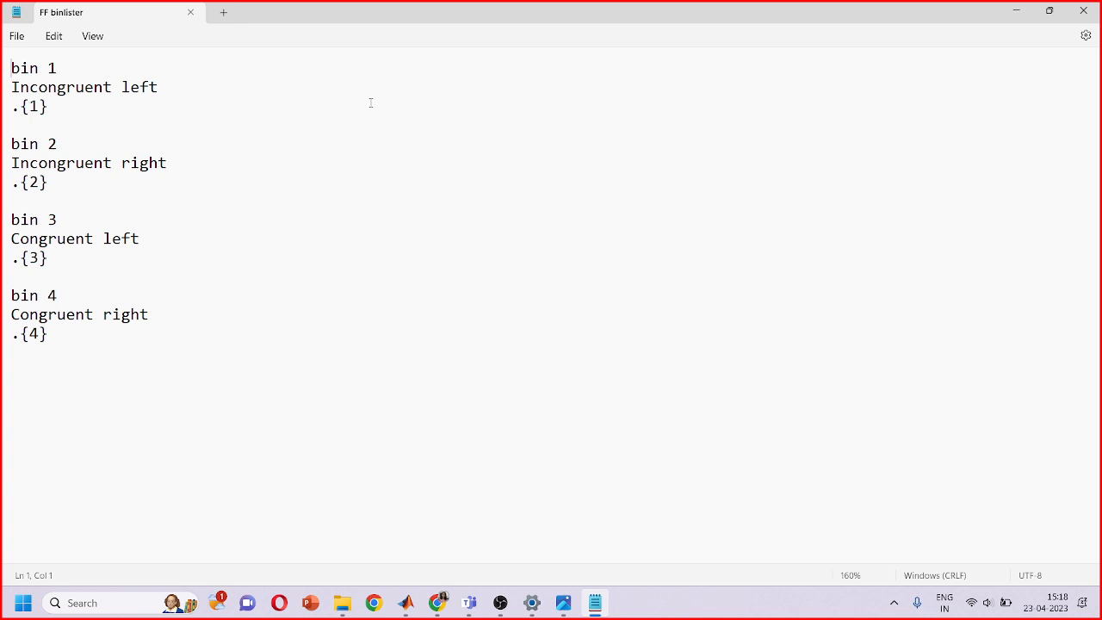
left_click(563, 603)
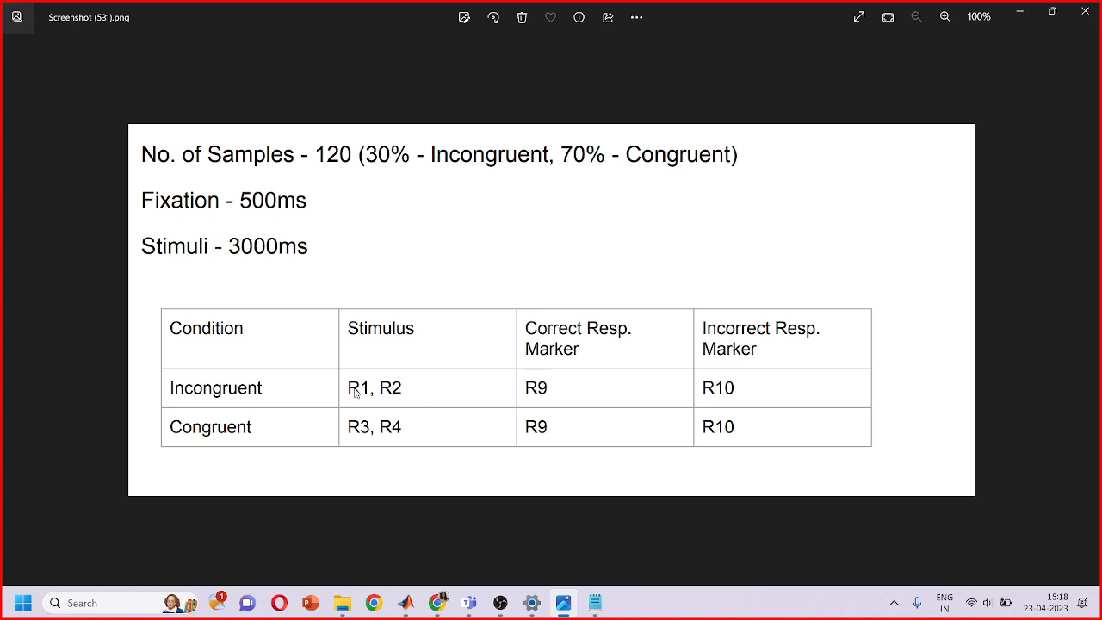
left_click(1022, 12)
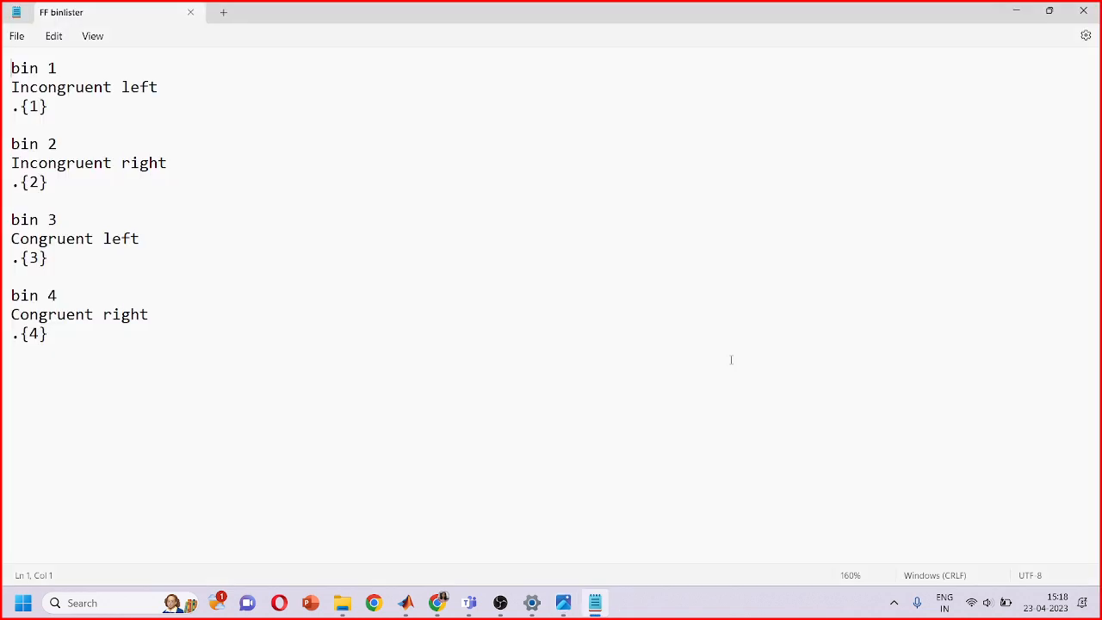
Examine the bin numbers, condition labels and event code lines of the four bins in the FF binlister file
left_click_drag(8, 110, 50, 107)
left_click_drag(54, 181, 10, 182)
left_click(19, 106)
left_click_drag(50, 257, 11, 255)
left_click_drag(66, 348, 10, 336)
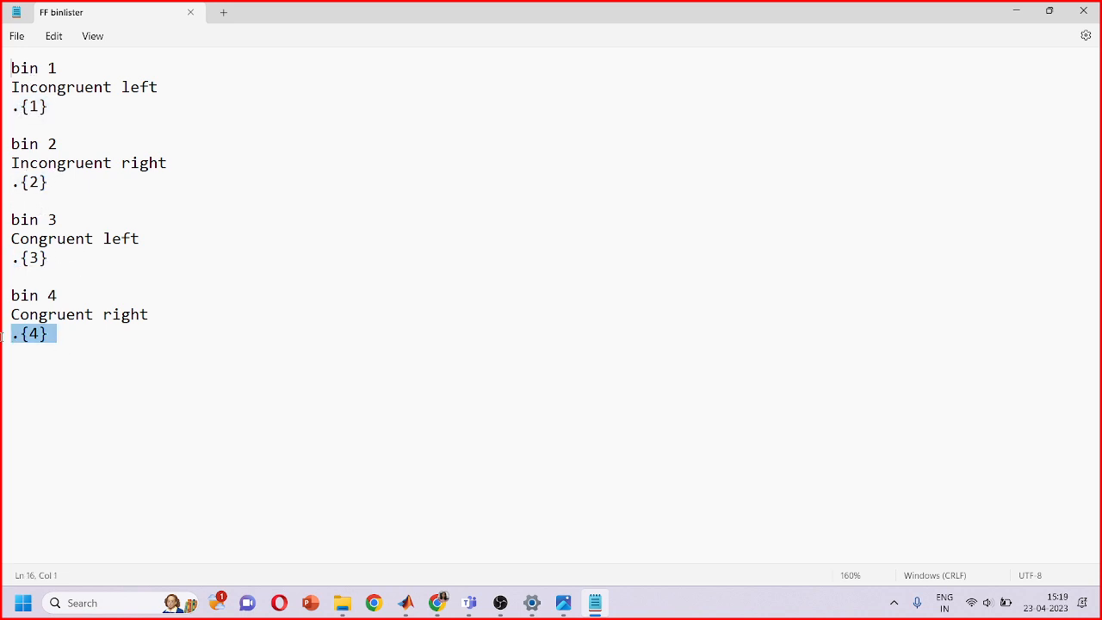
left_click_drag(158, 315, 6, 312)
right_click(3, 309)
left_click(327, 354)
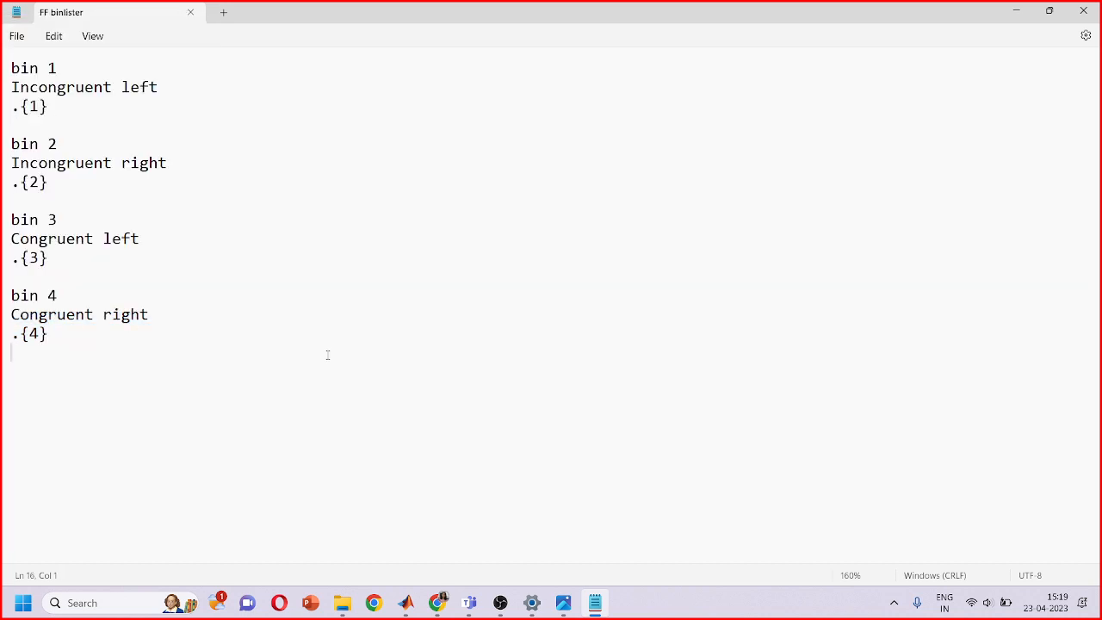
left_click_drag(153, 238, 7, 239)
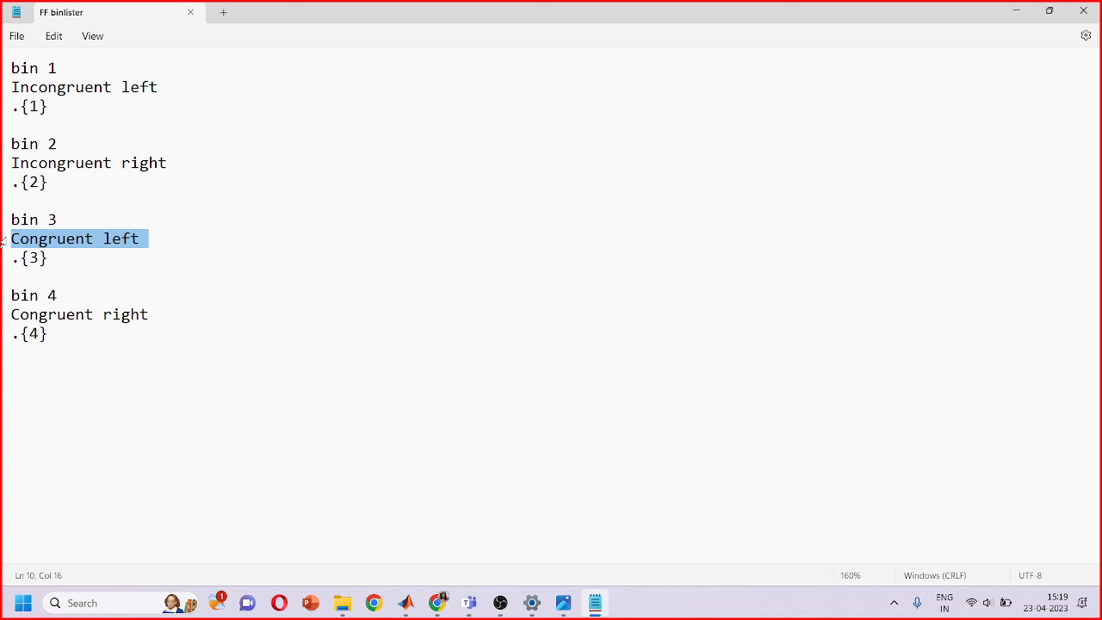
triple_click(28, 74)
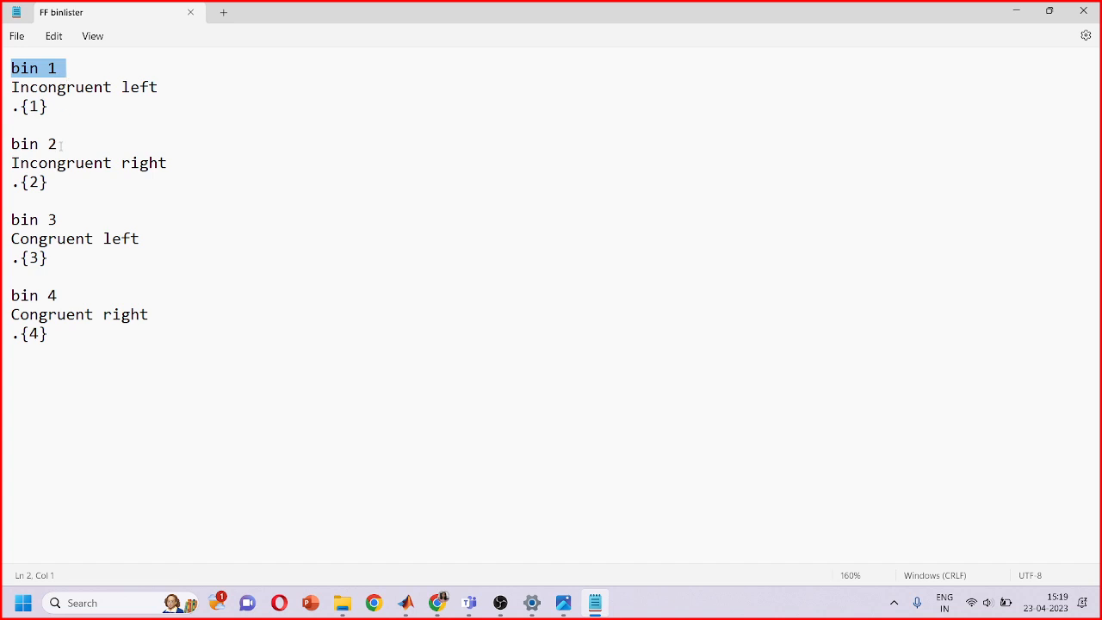
triple_click(5, 92)
triple_click(5, 113)
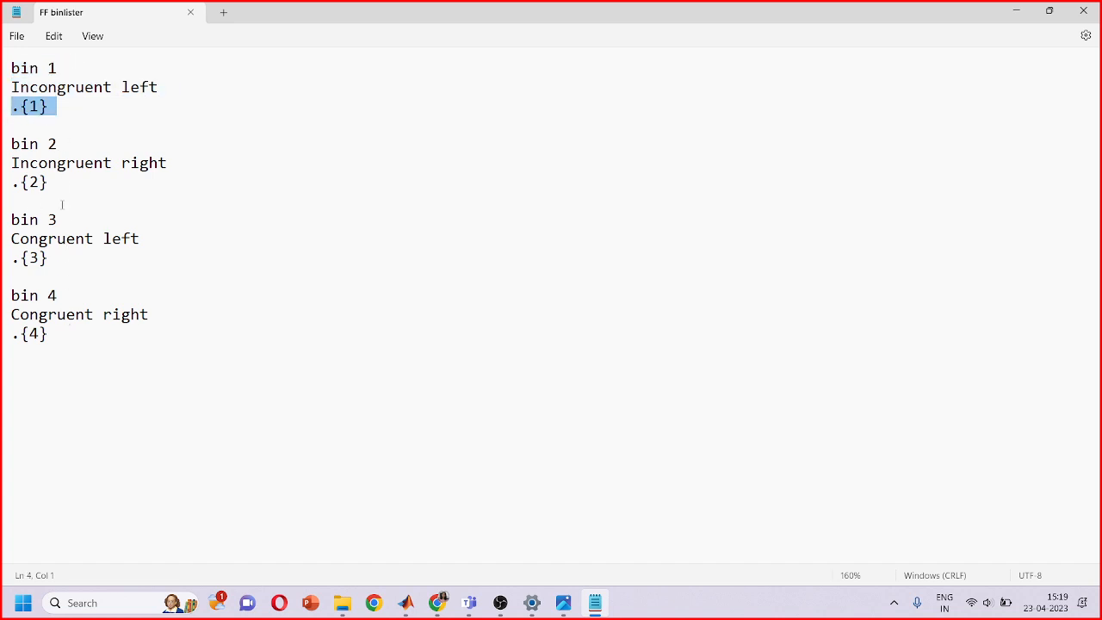
left_click_drag(7, 162, 48, 181)
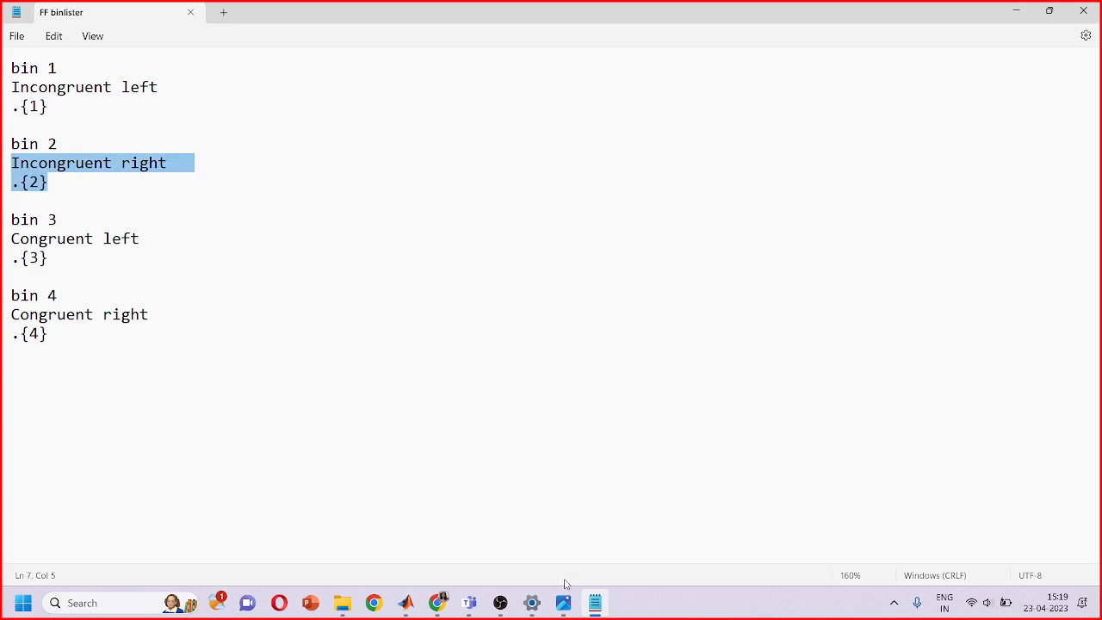
Compare the bin descriptors with the stimulus marker table in the Photos window, and return to the BINLISTER settings in EEGLAB
left_click(570, 607)
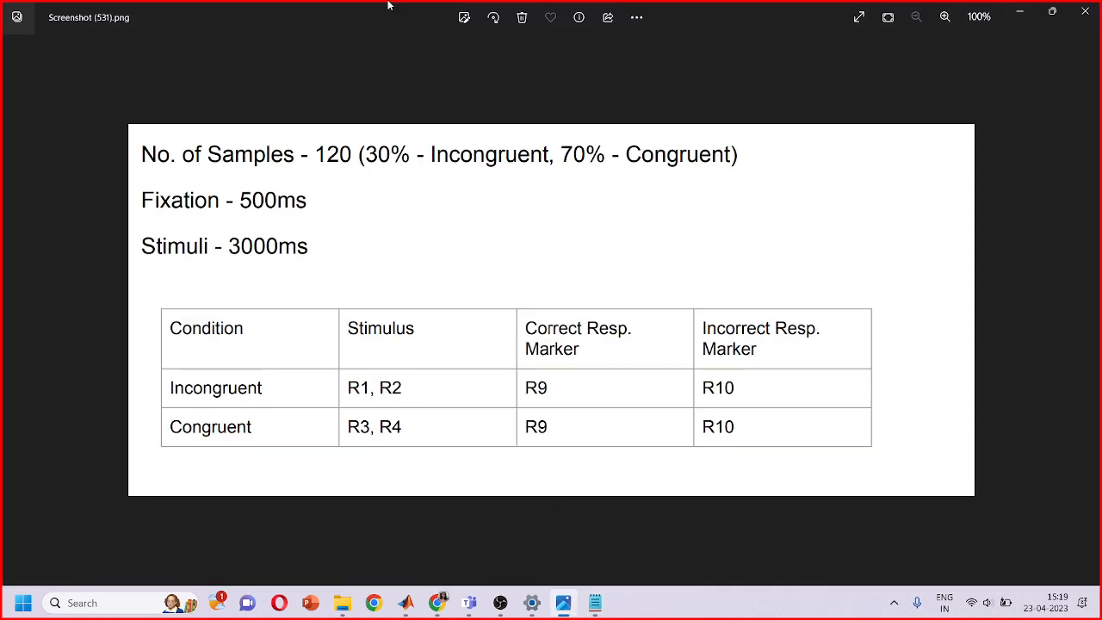
double_click(273, 15)
left_click_drag(387, 23, 519, 30)
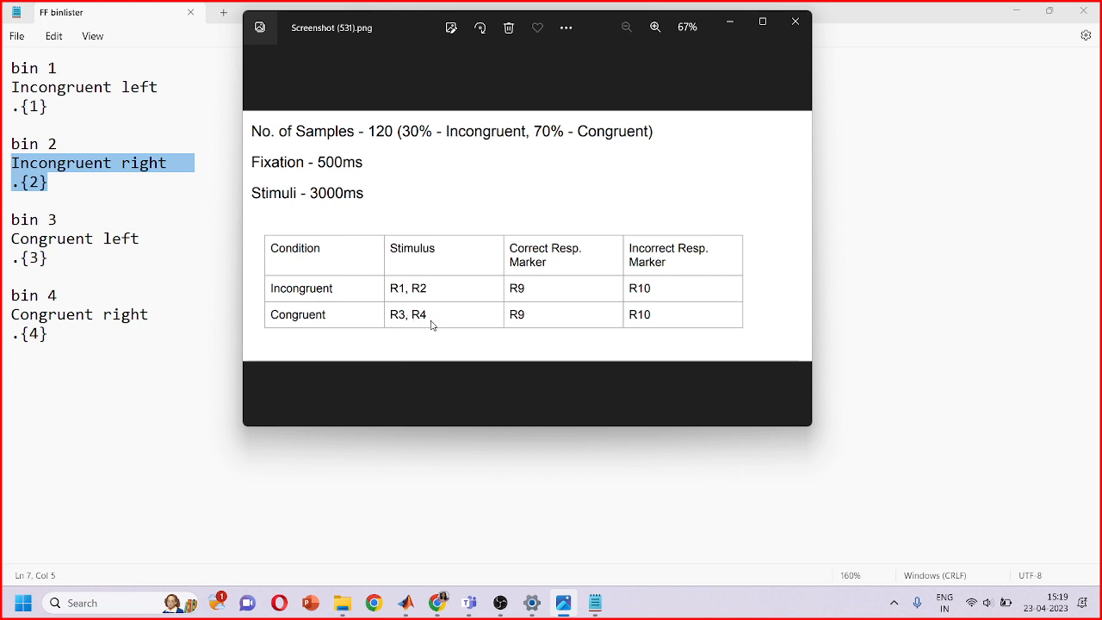
left_click(1008, 286)
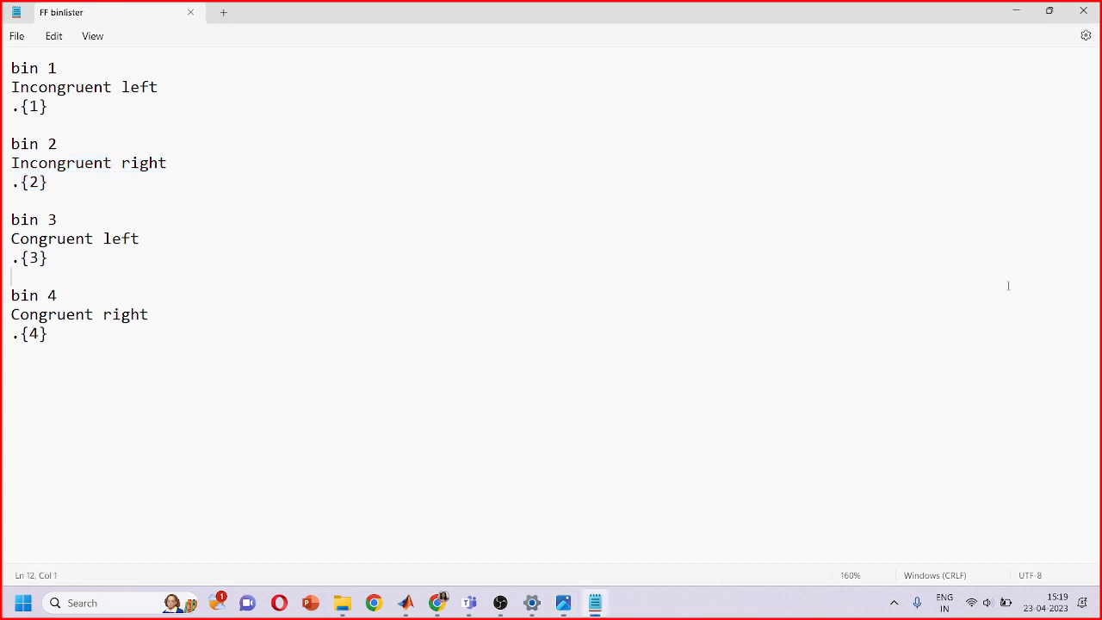
left_click(1016, 11)
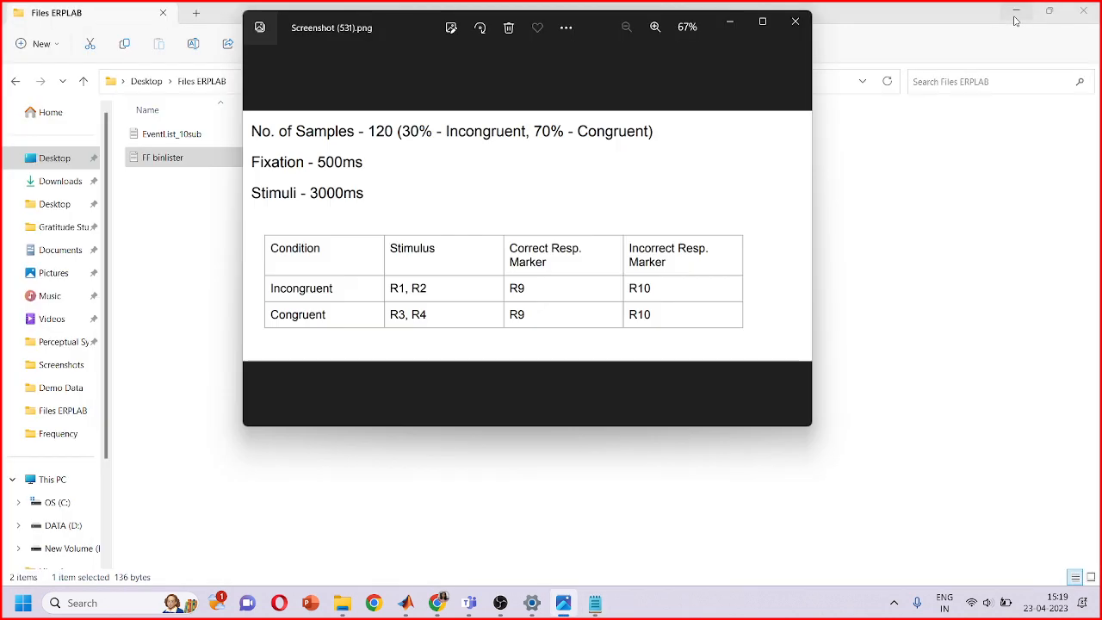
left_click(730, 22)
left_click(1017, 12)
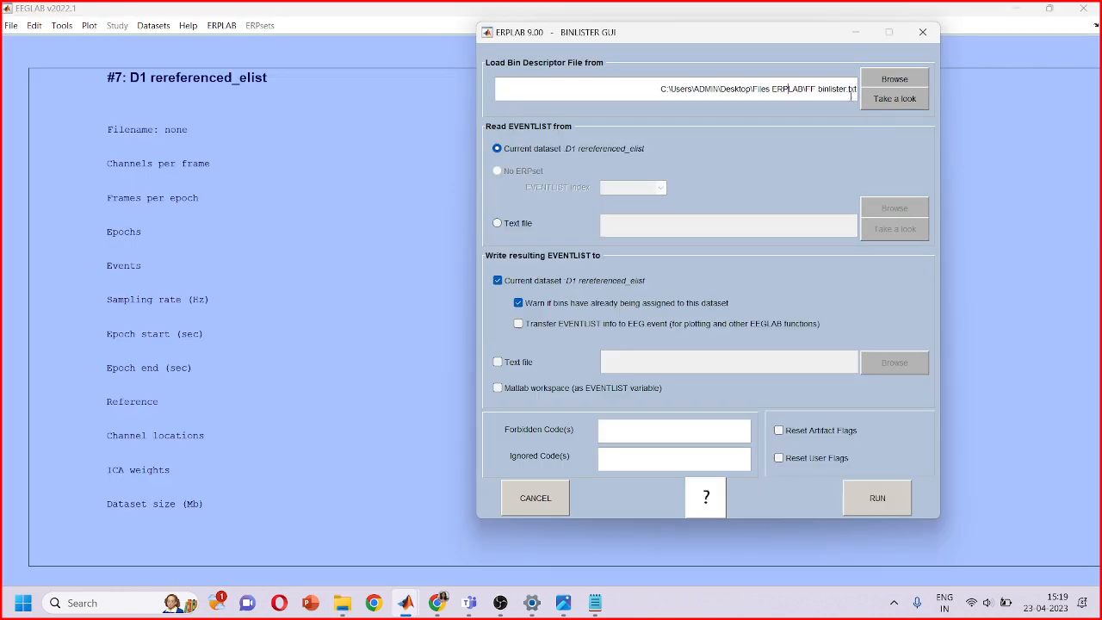
Run BINLISTER with the FF binlister.txt descriptor file and keep the result as a new dataset named D1 rereferenced_elist_bins
left_click(887, 493)
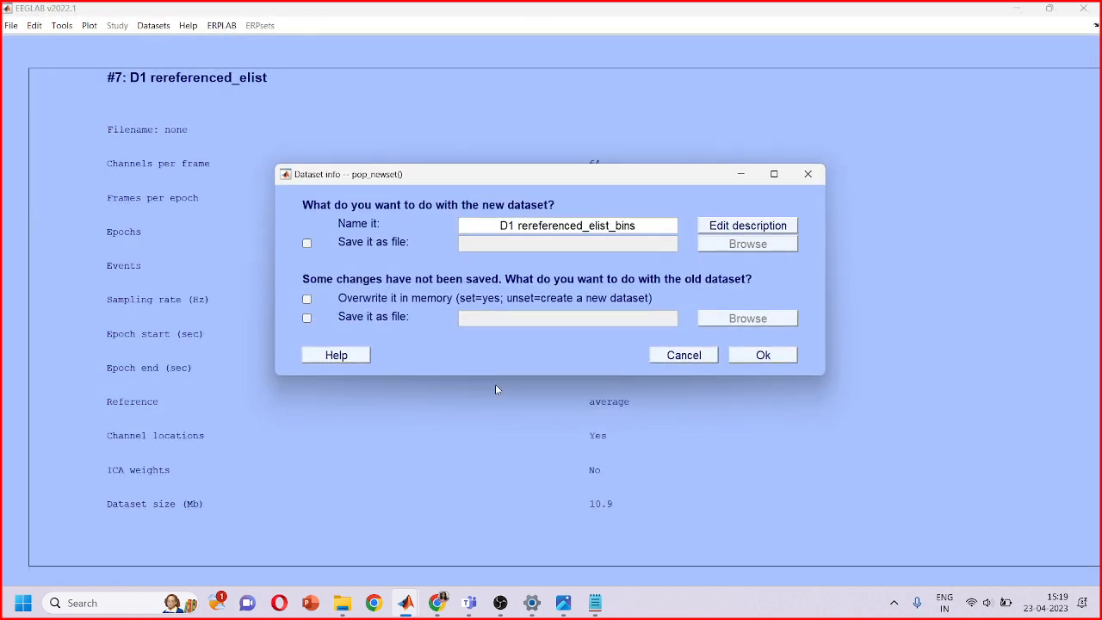
left_click_drag(636, 225, 600, 226)
left_click(773, 361)
Extract bin-based epochs from -100 to 1000 ms with Pre baseline correction and keep them as new dataset D1 rereferenced_elist_bins_be
left_click(221, 28)
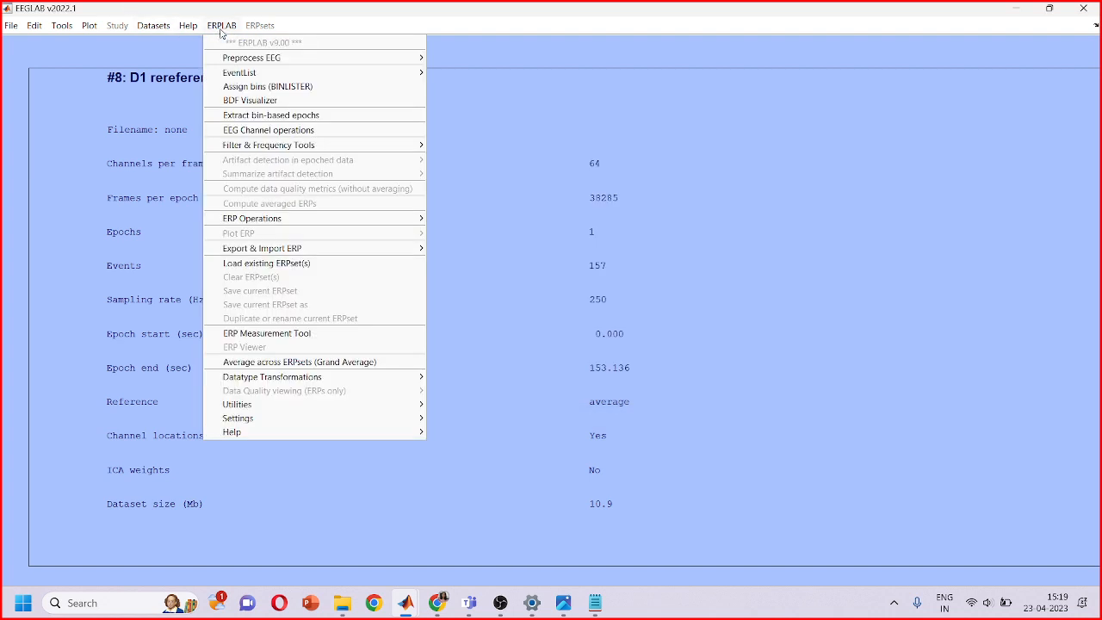
left_click(253, 115)
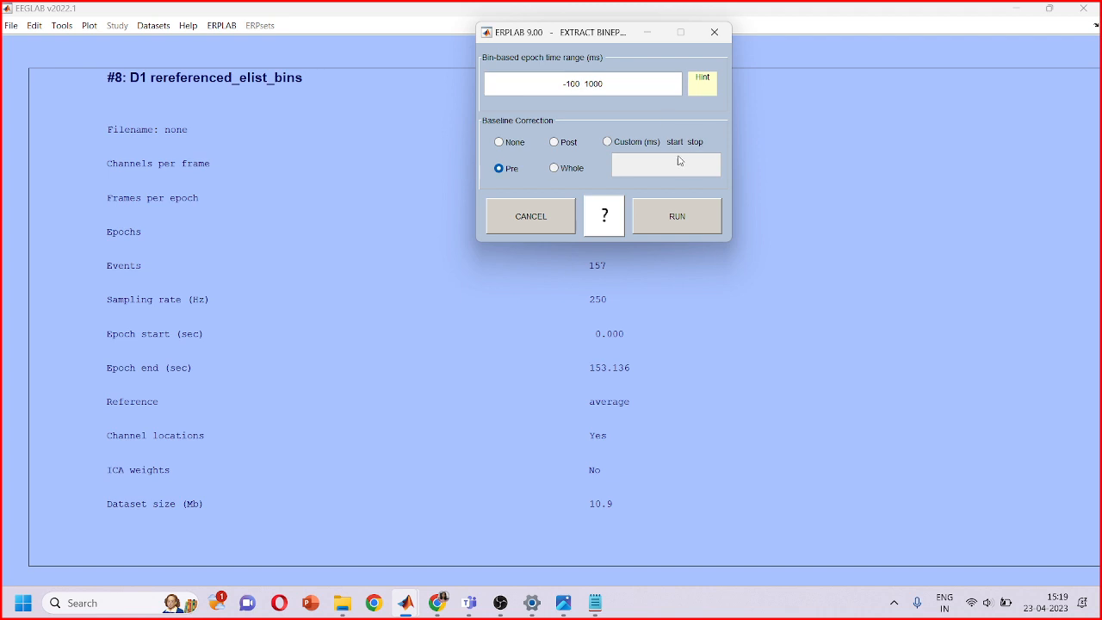
left_click_drag(564, 83, 647, 91)
left_click(647, 90)
left_click_drag(587, 84, 605, 84)
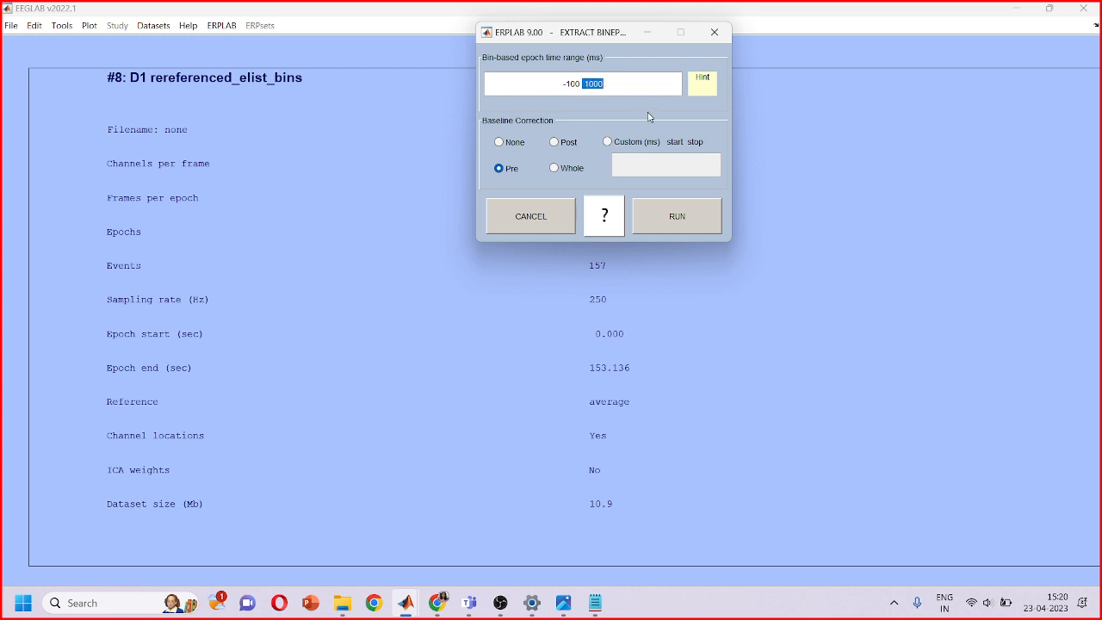
left_click(674, 214)
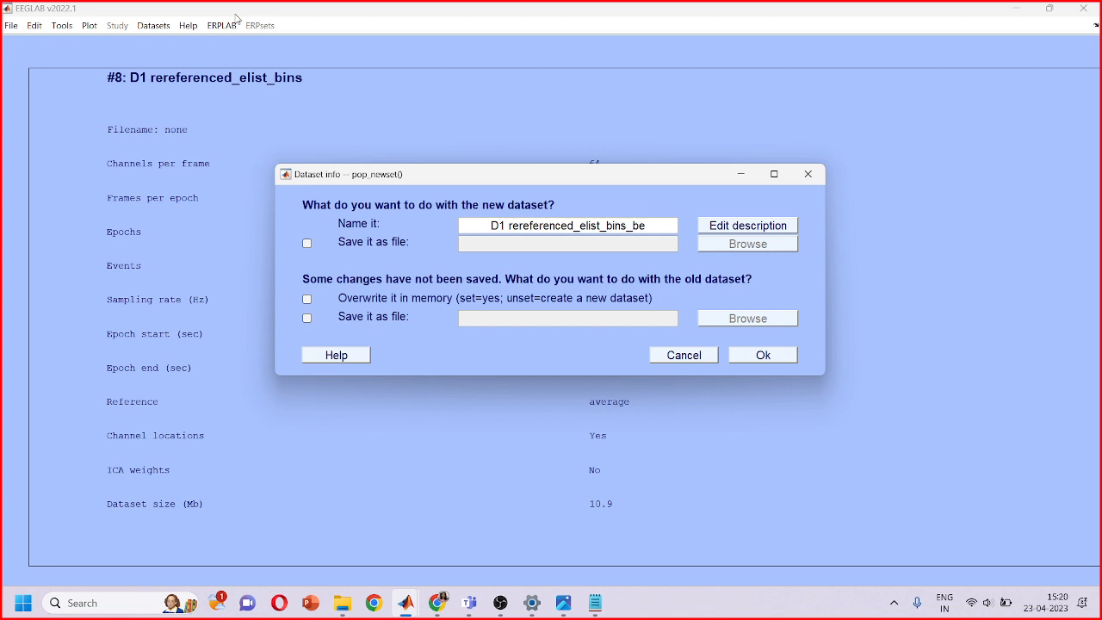
left_click(758, 352)
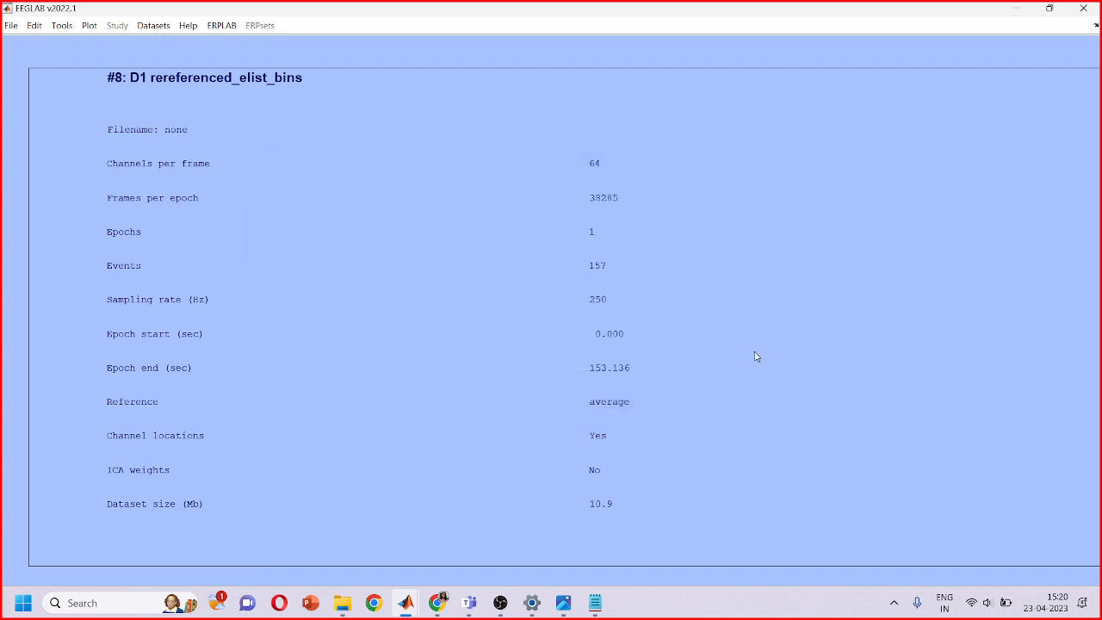
Compute averaged ERPs from dataset 9 with all epochs included, create the new erpset as D1, and check the erpset list
left_click(222, 26)
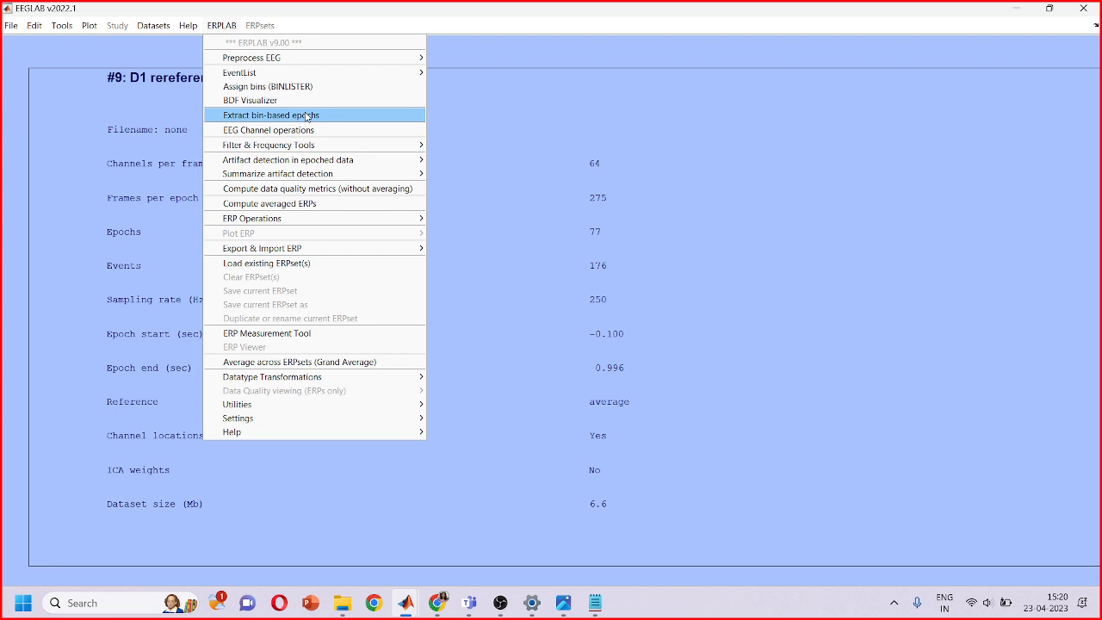
left_click(326, 205)
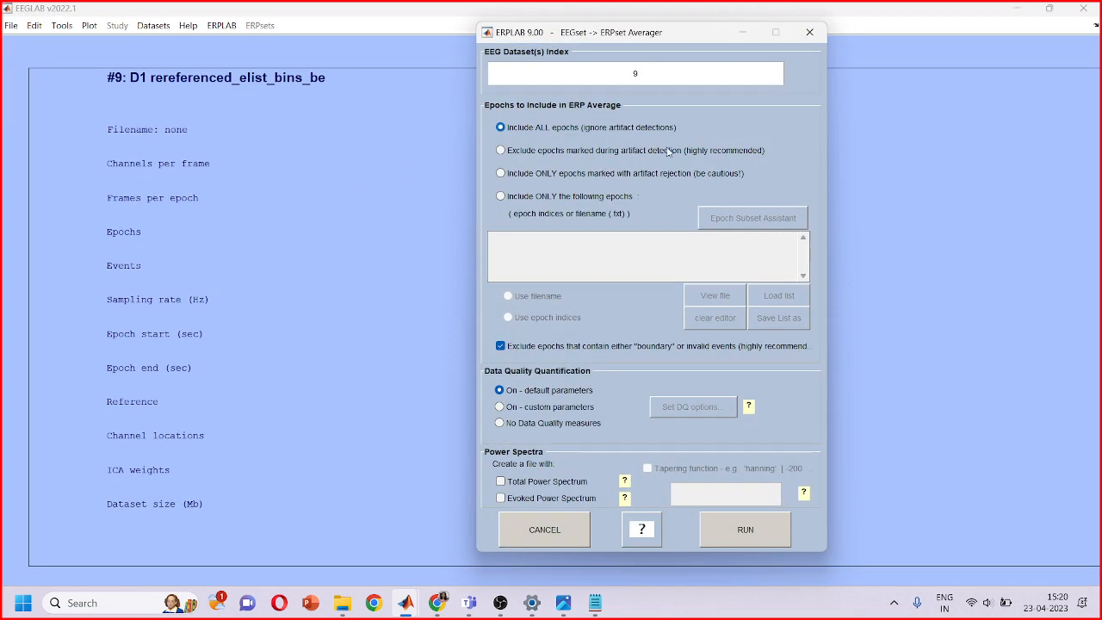
left_click(730, 534)
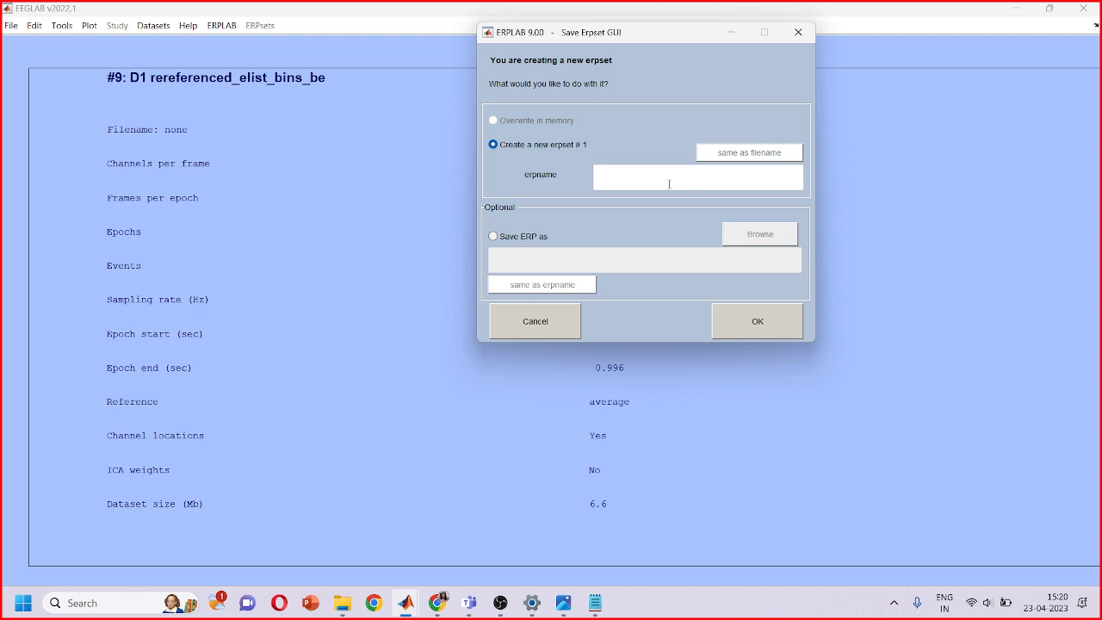
left_click(669, 183)
type("D1")
left_click(750, 331)
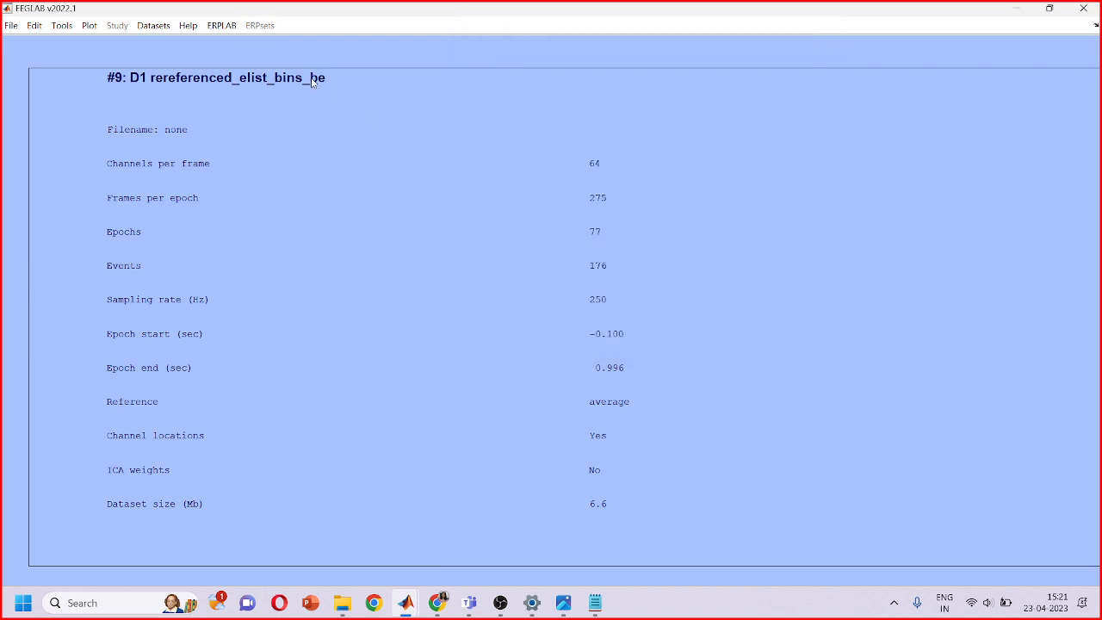
left_click(256, 28)
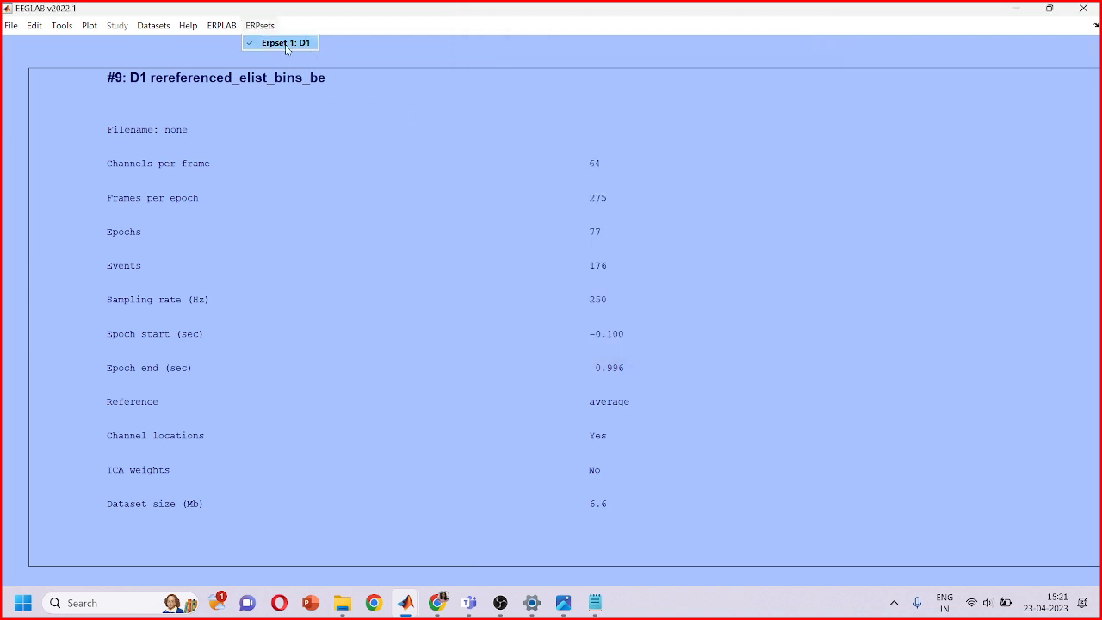
Open the ERP waveform plotting settings for erpset D1 and restrict the bins to BIN1 Incongruent left and BIN3 Congruent left
left_click(221, 26)
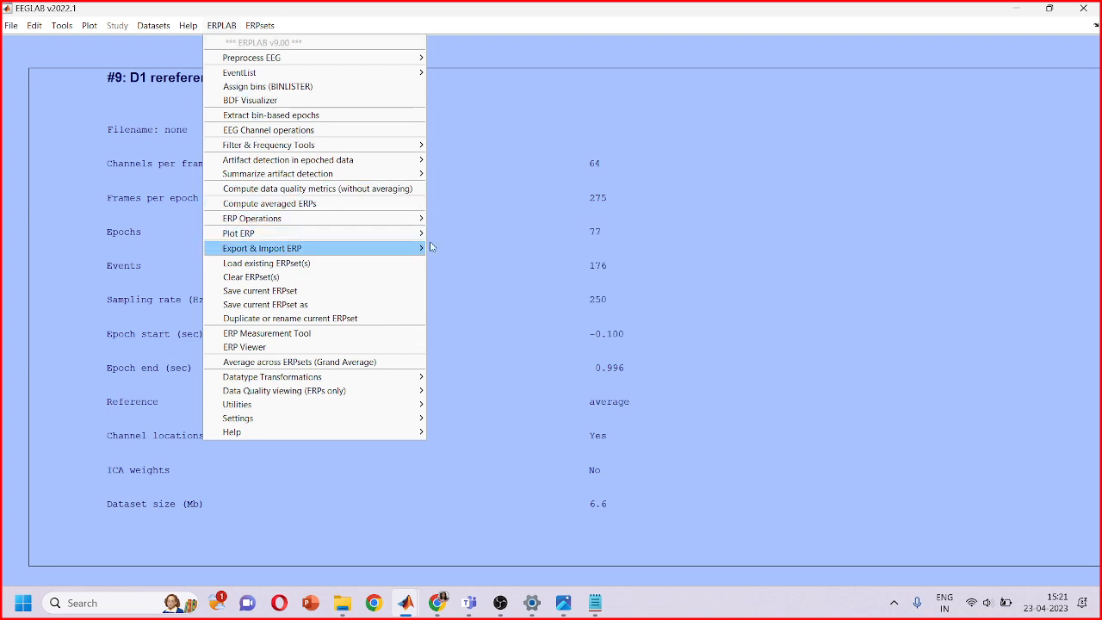
mouse_move(419, 234)
left_click(465, 231)
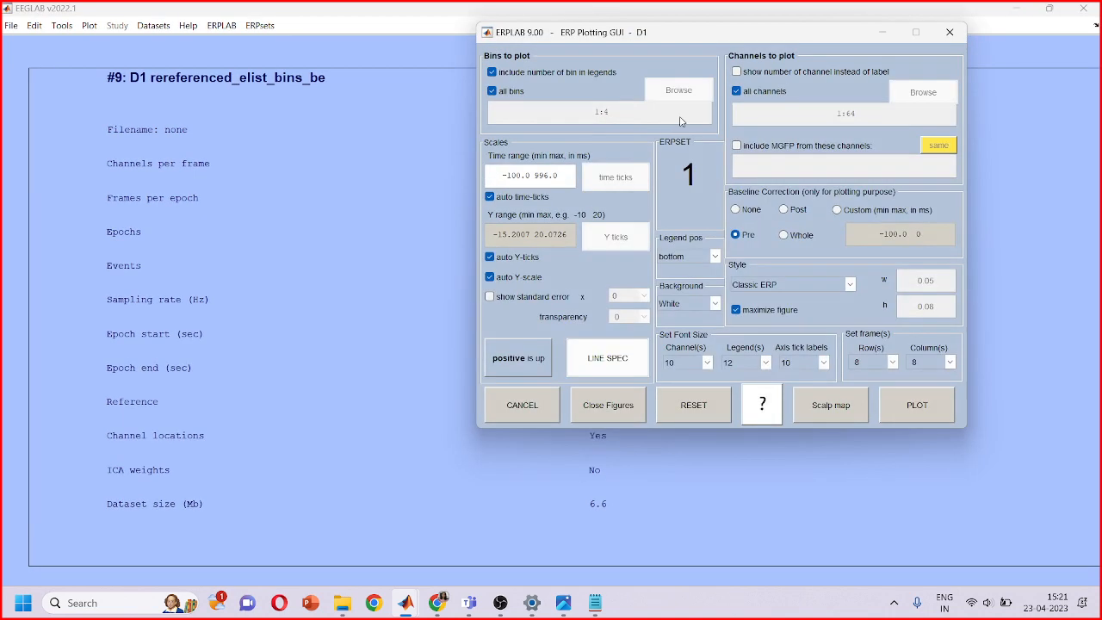
left_click(491, 92)
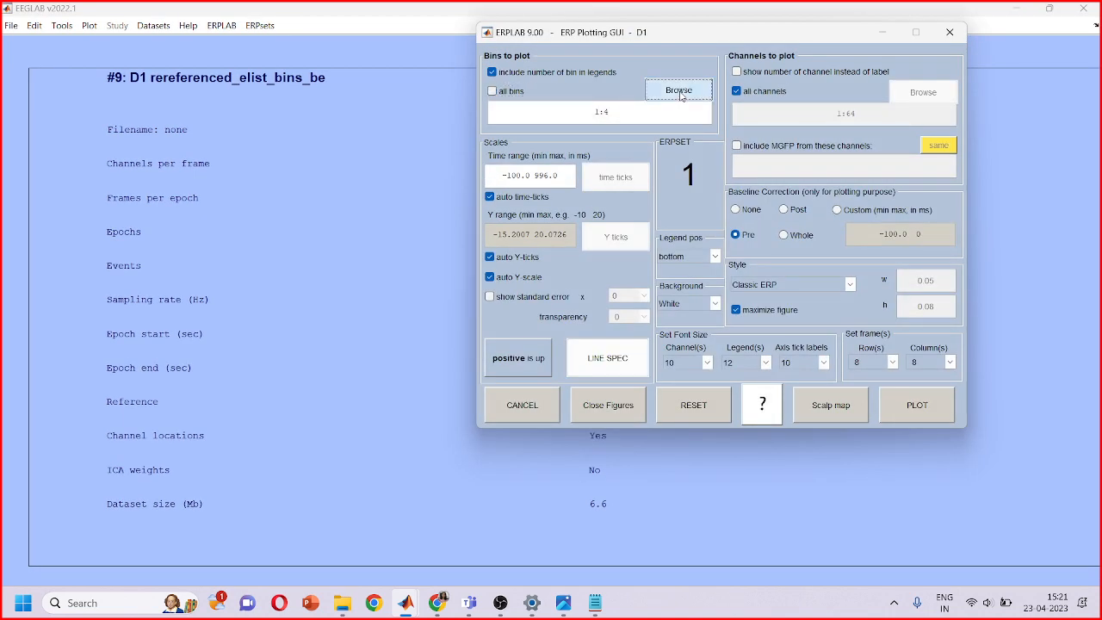
left_click(677, 91)
left_click(569, 60)
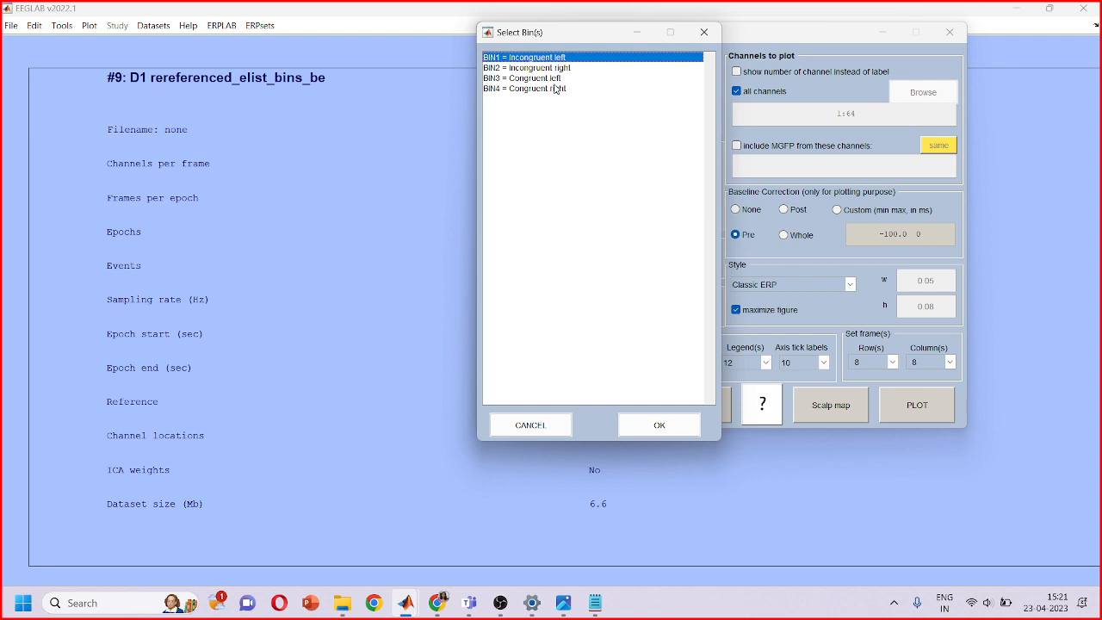
left_click(554, 80, "ctrl")
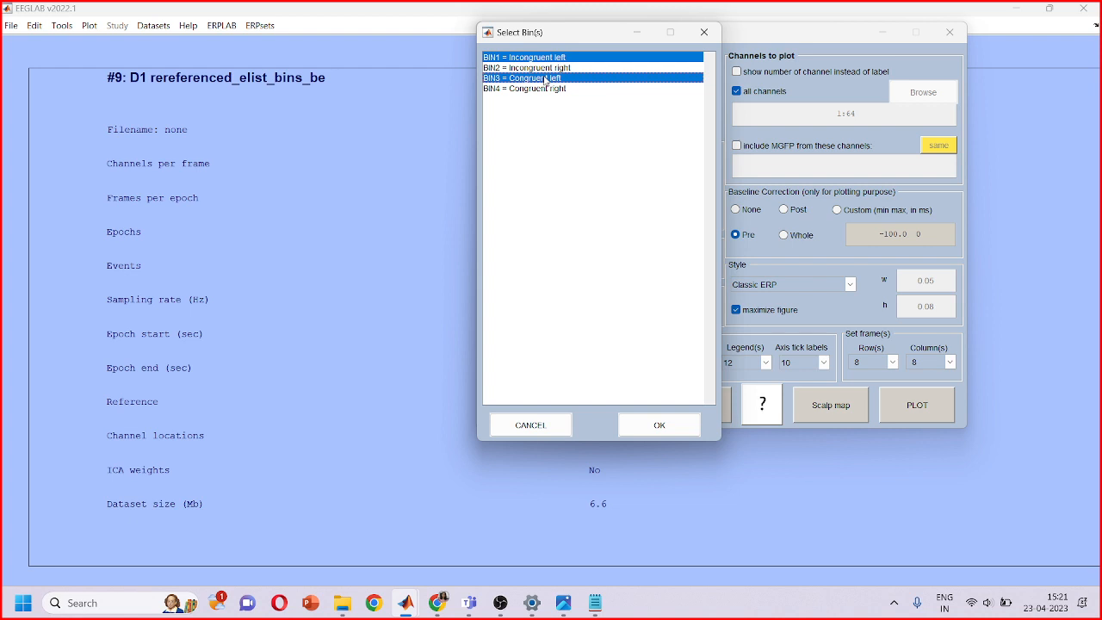
left_click(660, 423)
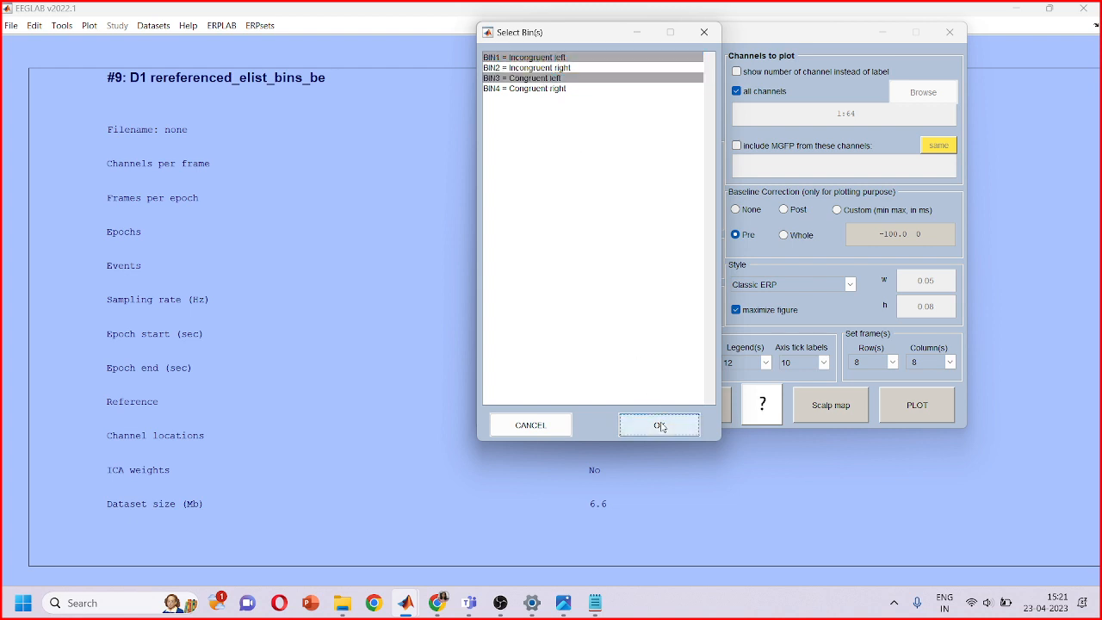
Restrict the channels to plot to Fz, Pz, Oz, Cz, POz and CPz instead of all channels
left_click(750, 93)
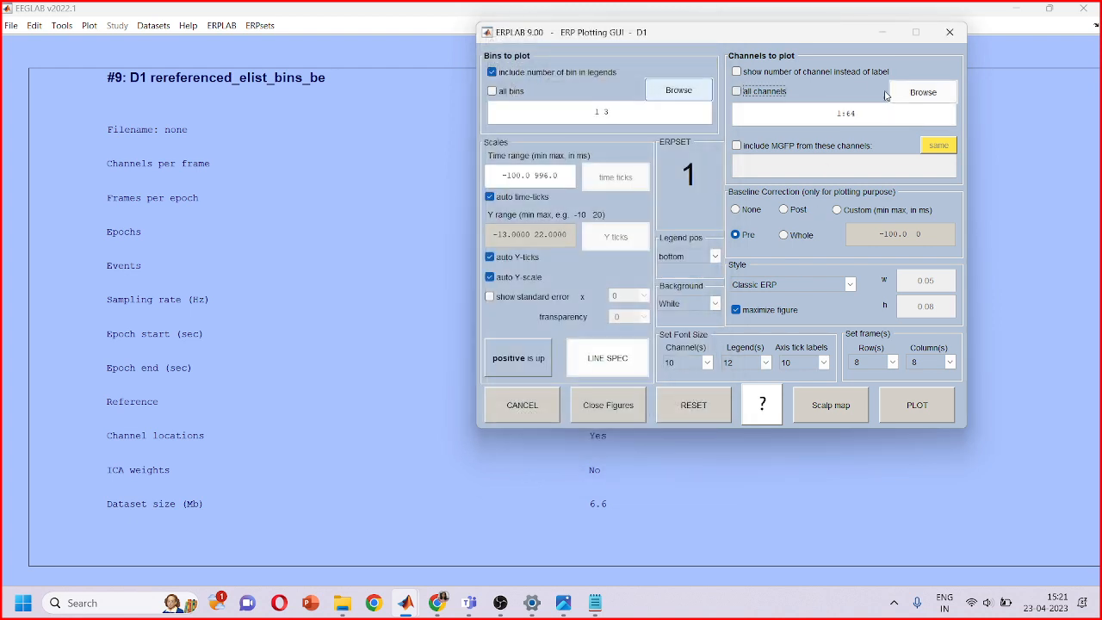
left_click(923, 92)
scroll(588, 106, "up", 10)
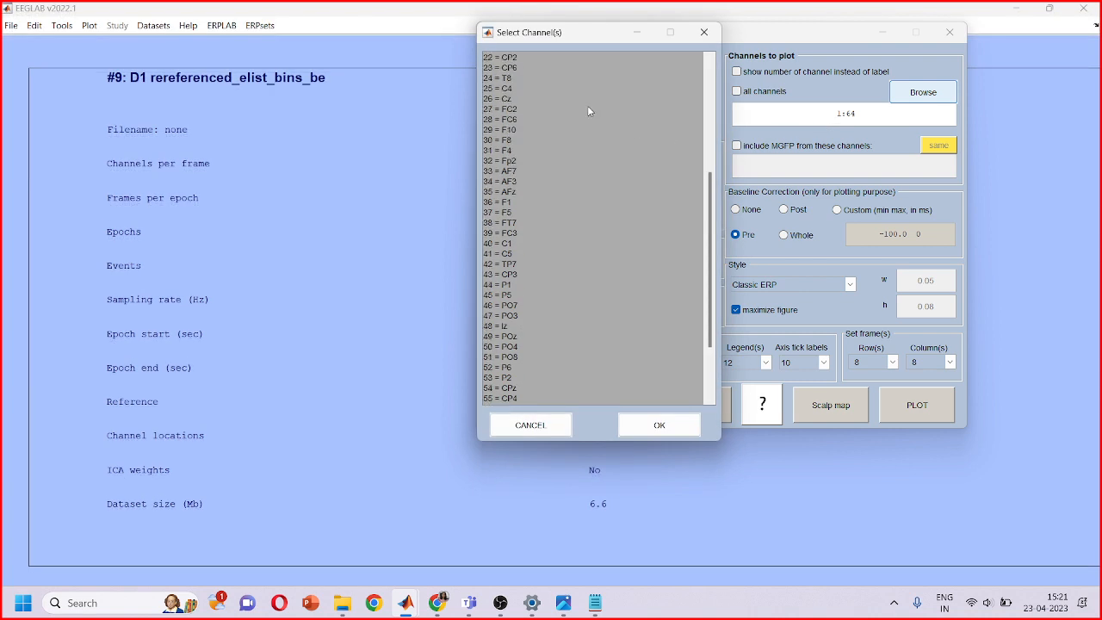
left_click(537, 69)
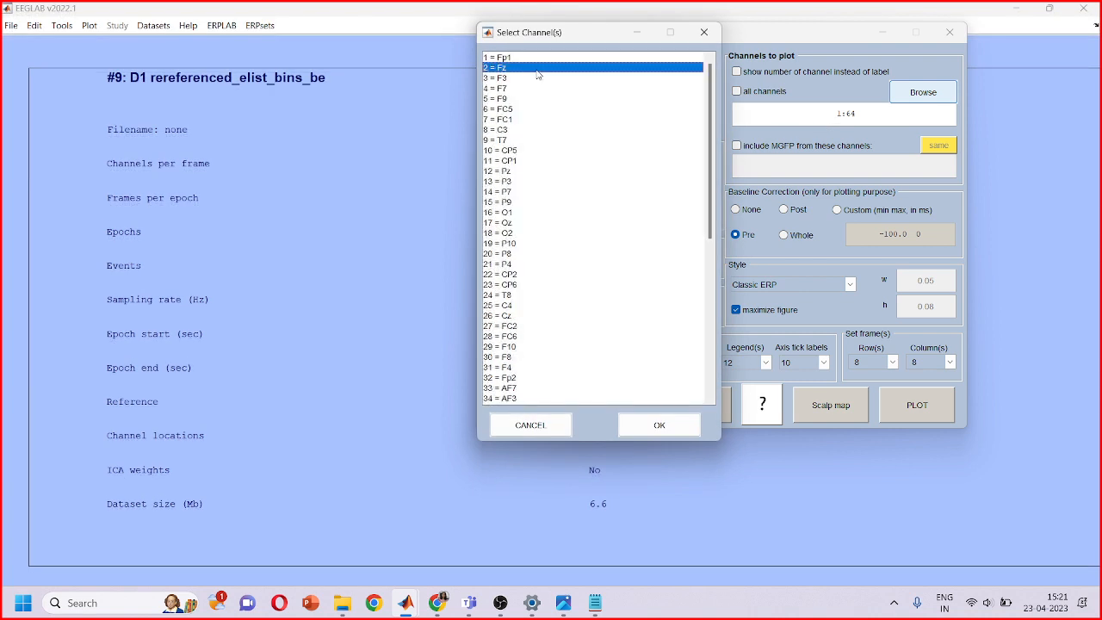
left_click(529, 171, "ctrl")
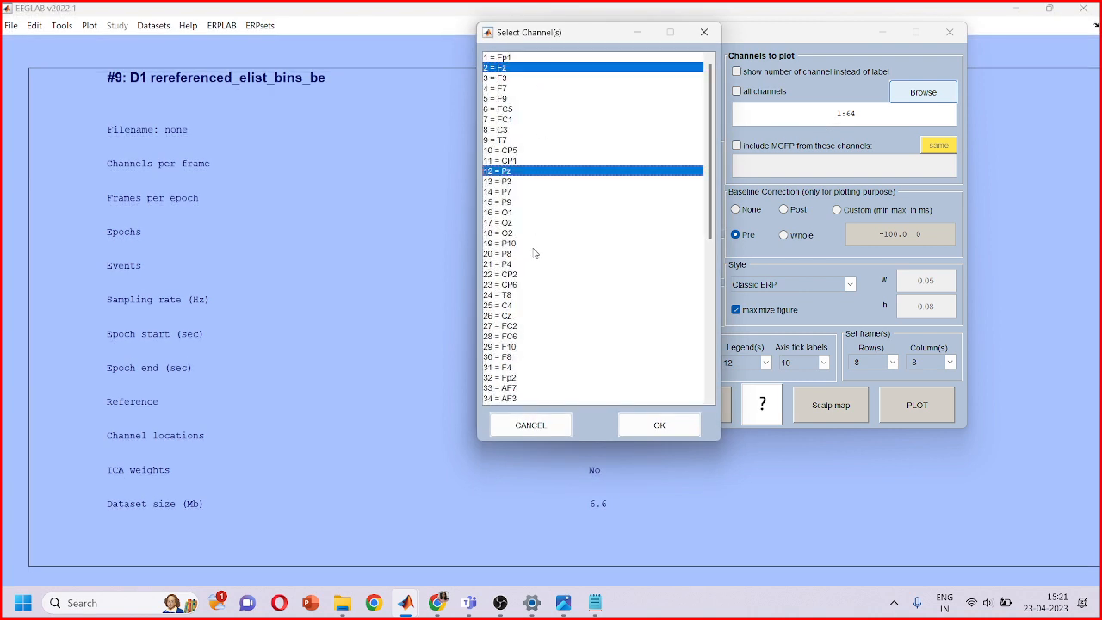
left_click(512, 223, "ctrl")
left_click(523, 316, "ctrl")
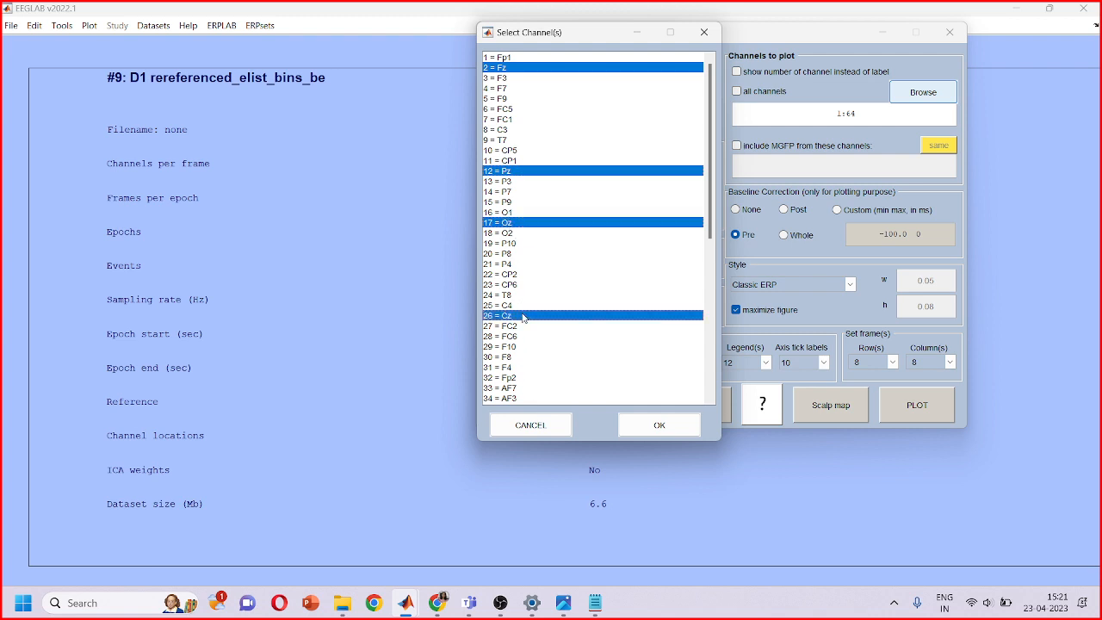
scroll(523, 319, "down", 5)
scroll(522, 319, "down", 2)
left_click(524, 335, "ctrl")
scroll(536, 362, "down", 3)
left_click(530, 297, "ctrl")
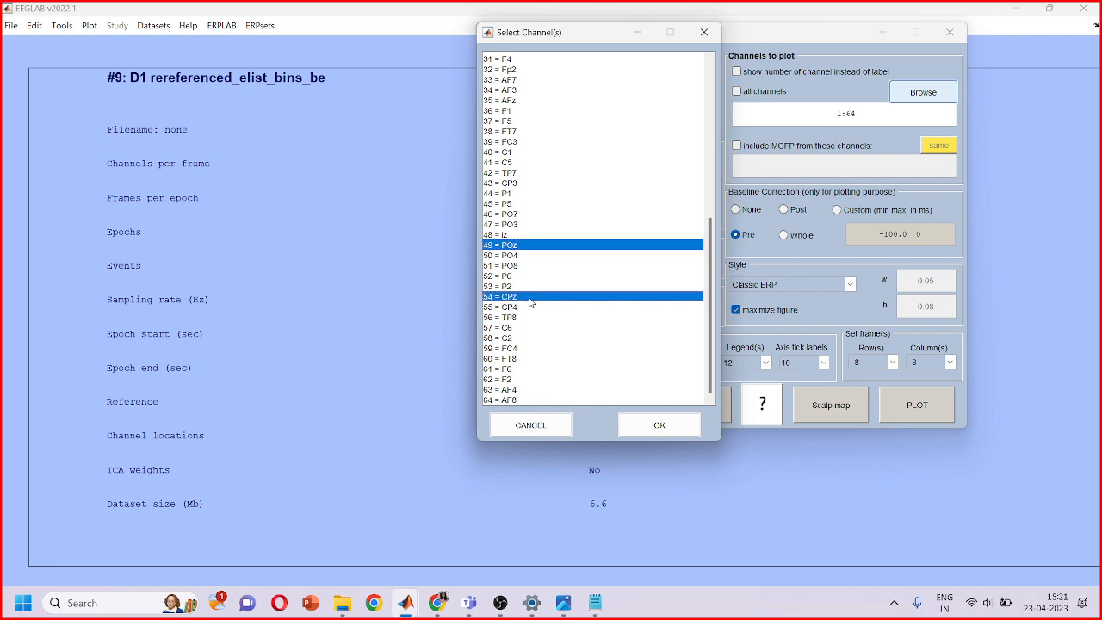
left_click(654, 424)
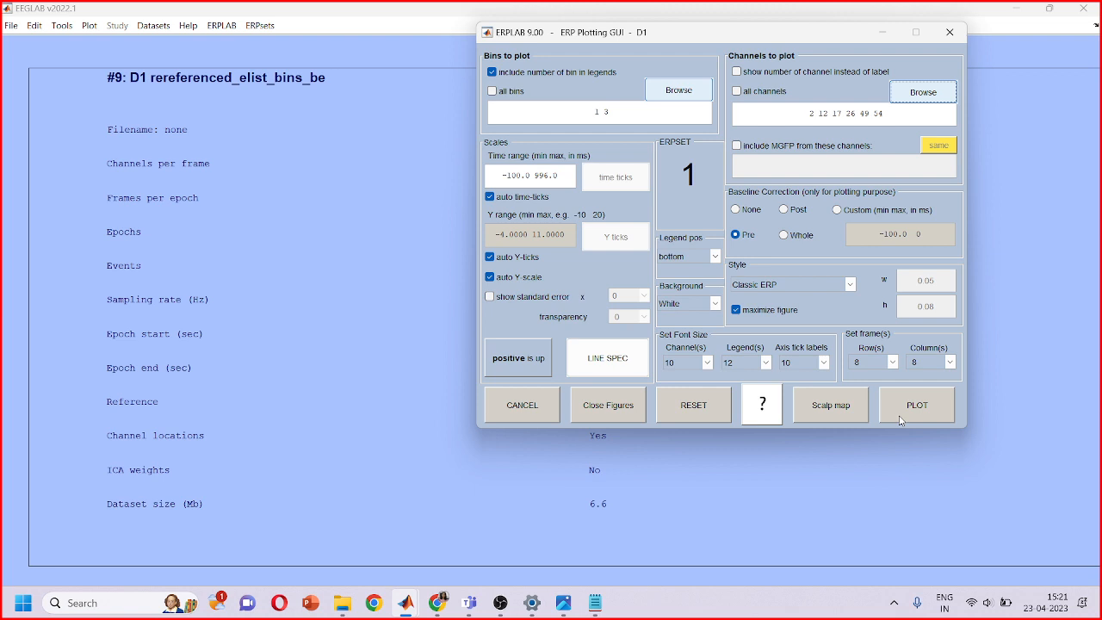
Keep the plot style as Classic ERP and plot the ERP waveforms for the selected bins and channels
left_click(814, 287)
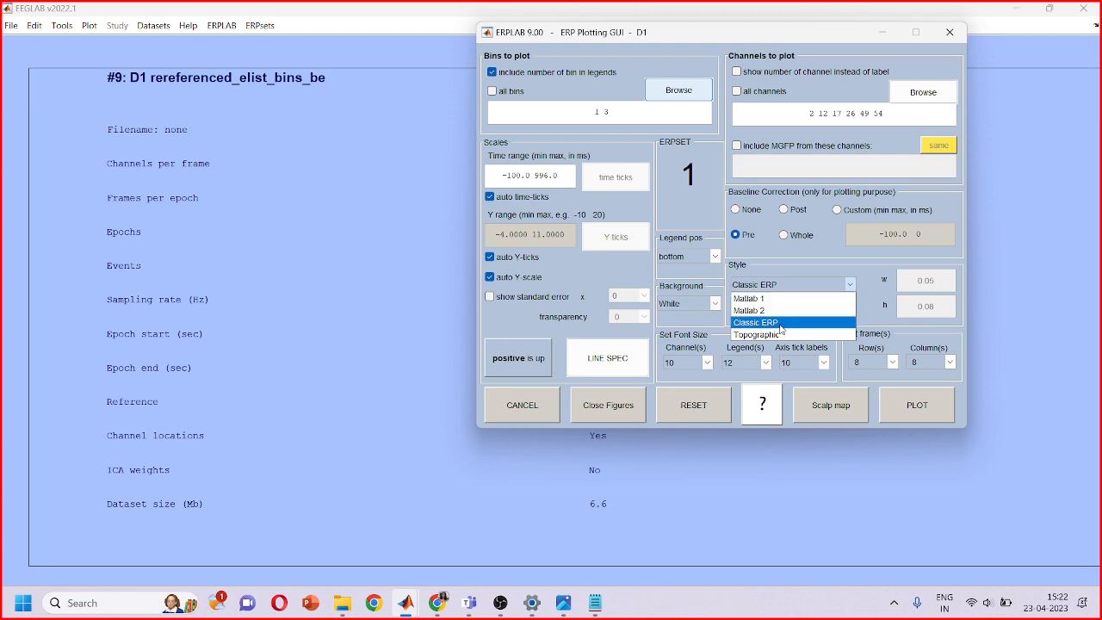
left_click(781, 323)
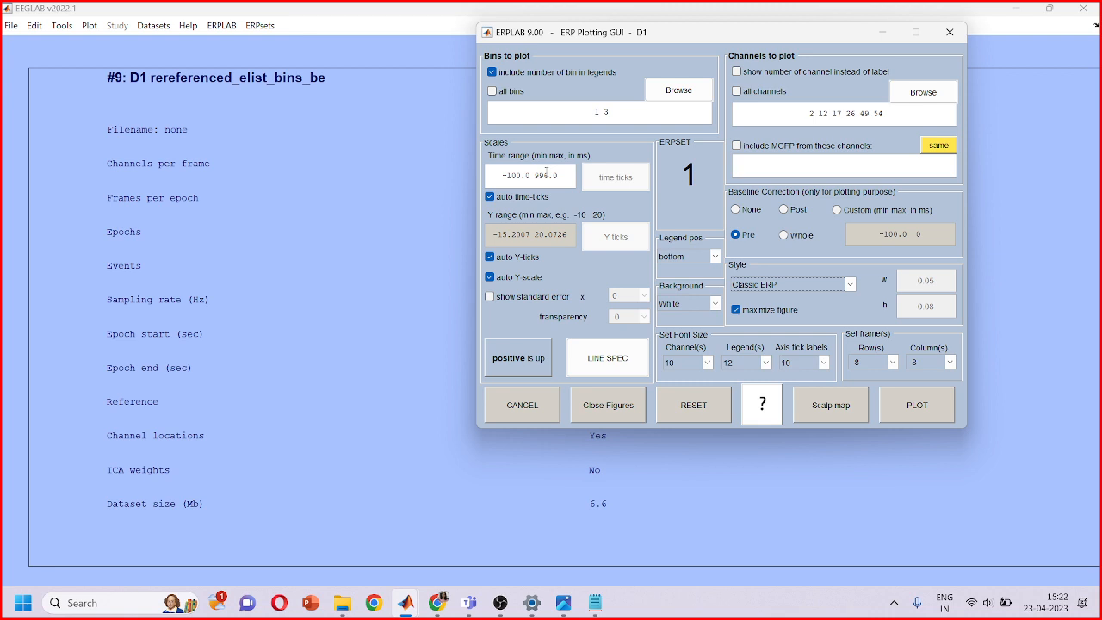
left_click(922, 406)
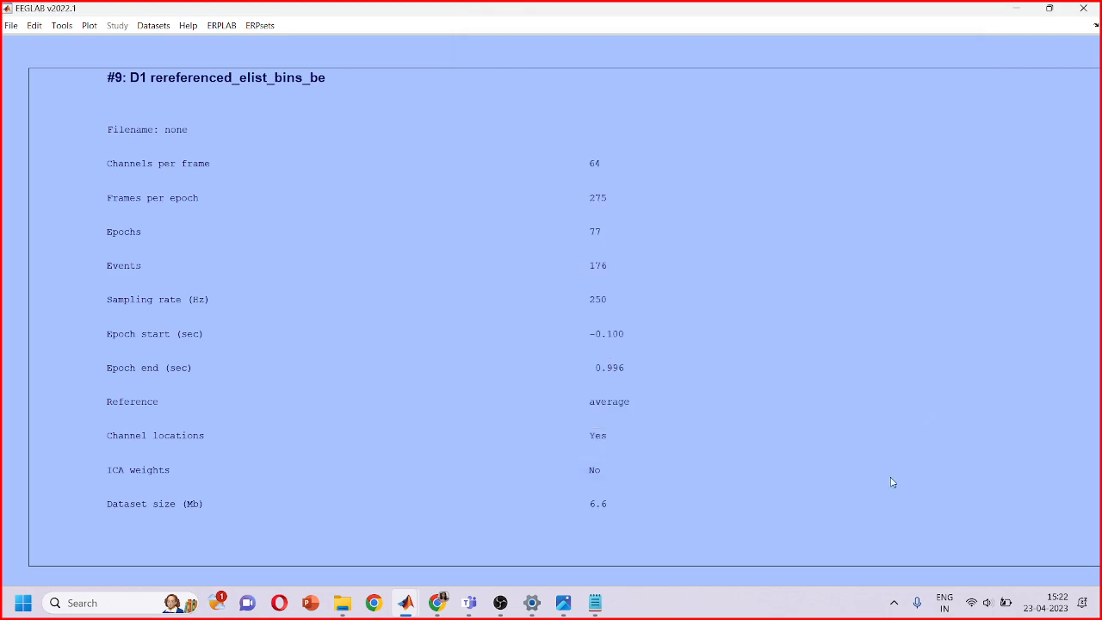
left_click(700, 26)
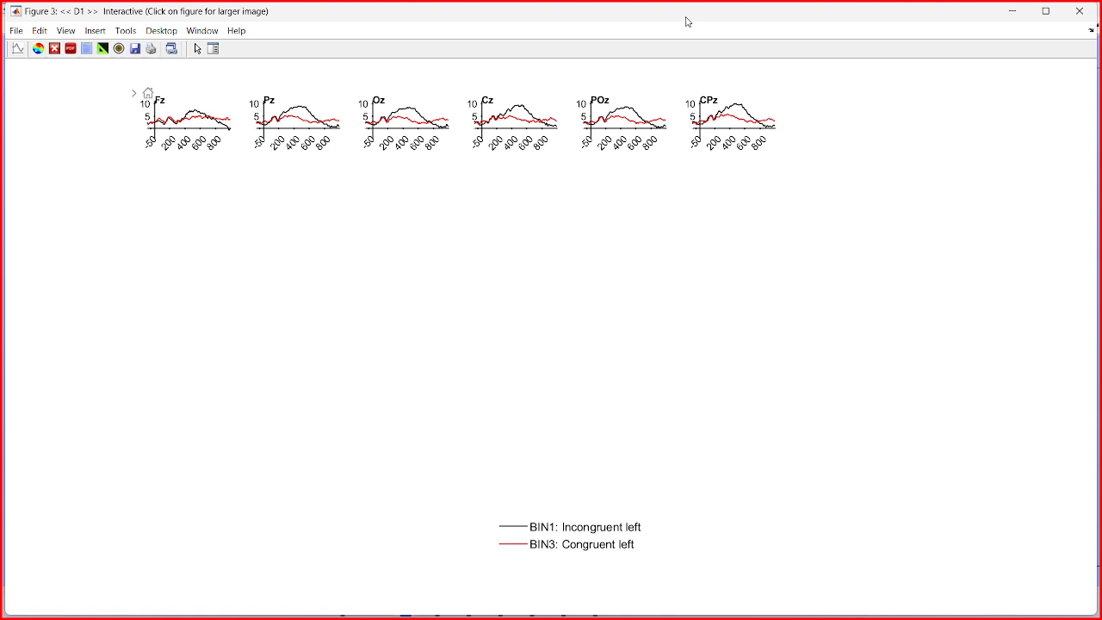
Enlarge the POz waveform to compare the Incongruent left and Congruent left bins, and close the ERP figures
left_click(602, 109)
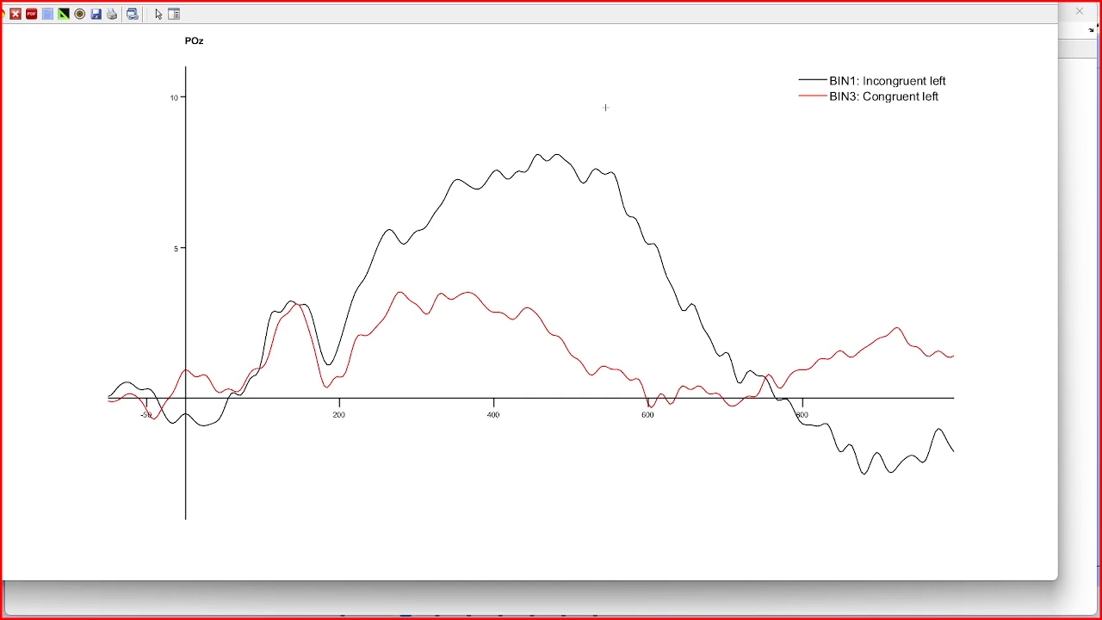
left_click(1059, 169)
left_click(1005, 13)
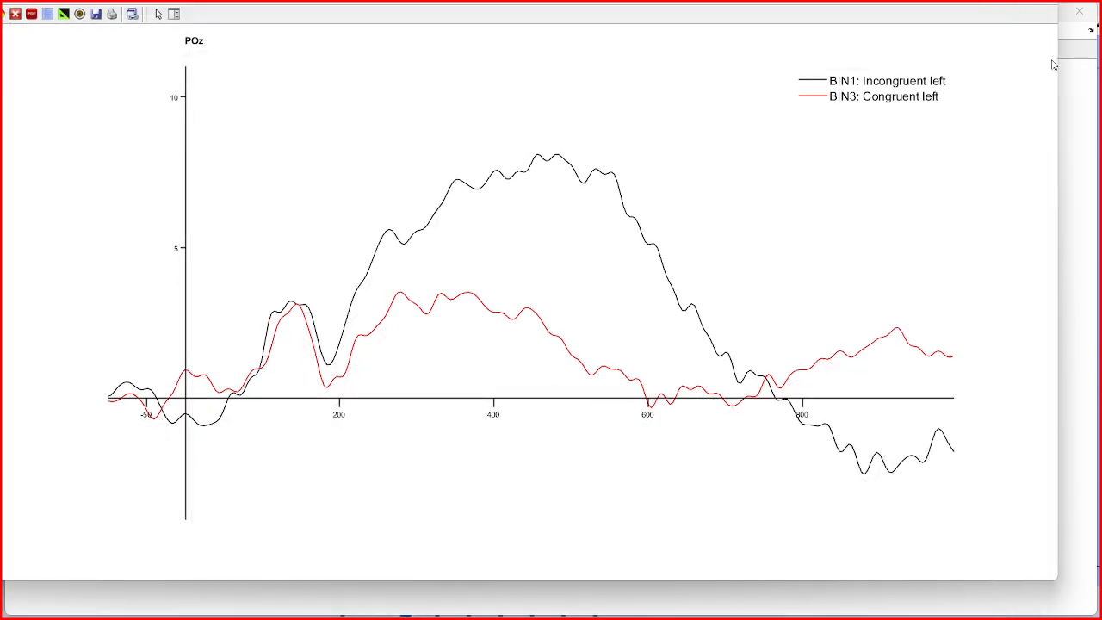
left_click(1028, 11)
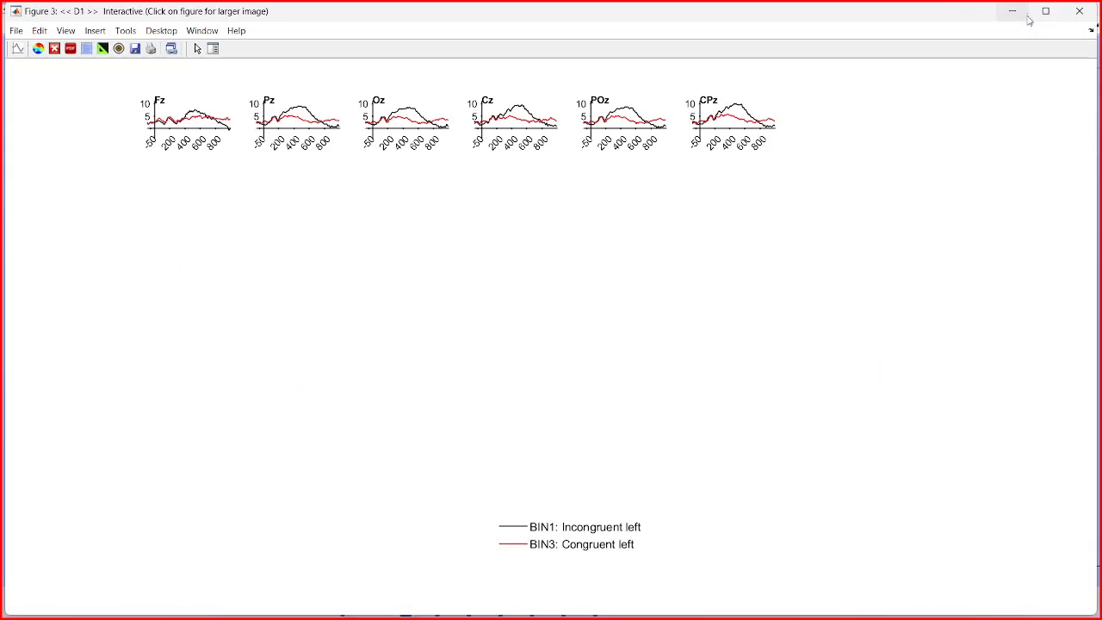
left_click(1080, 14)
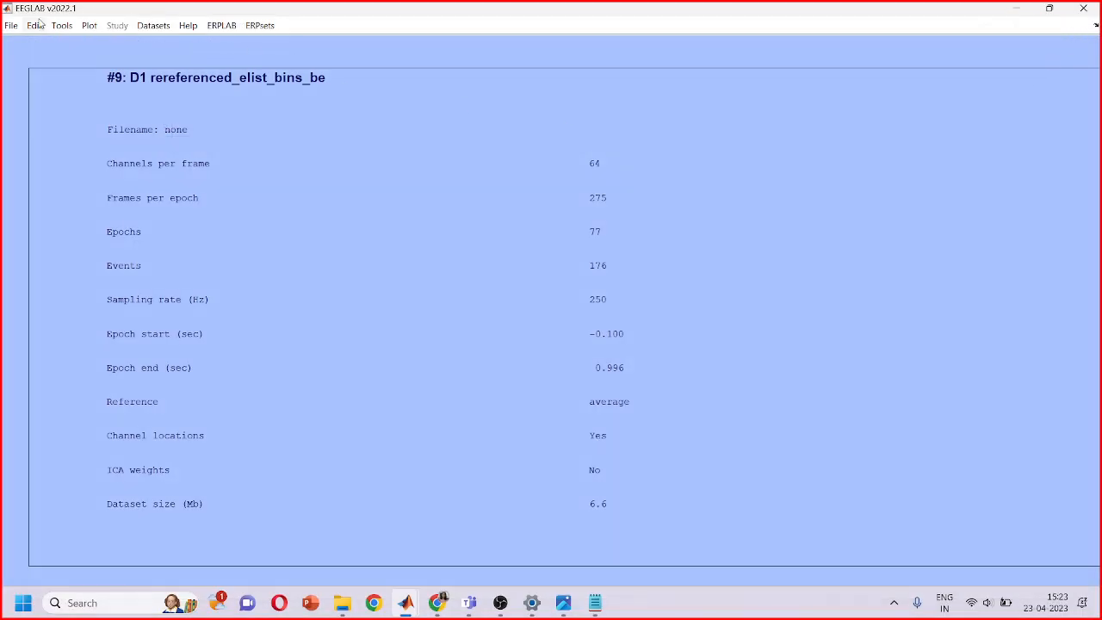
Switch to dataset 4, D1 filtered, and plot its scrolling channel data
left_click(155, 26)
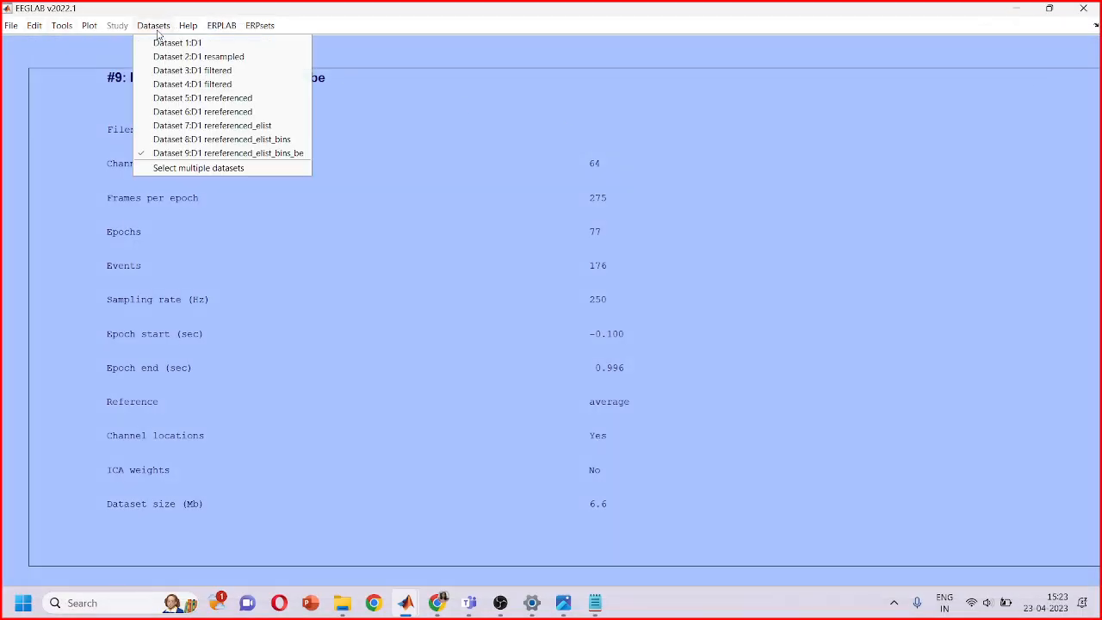
left_click(173, 87)
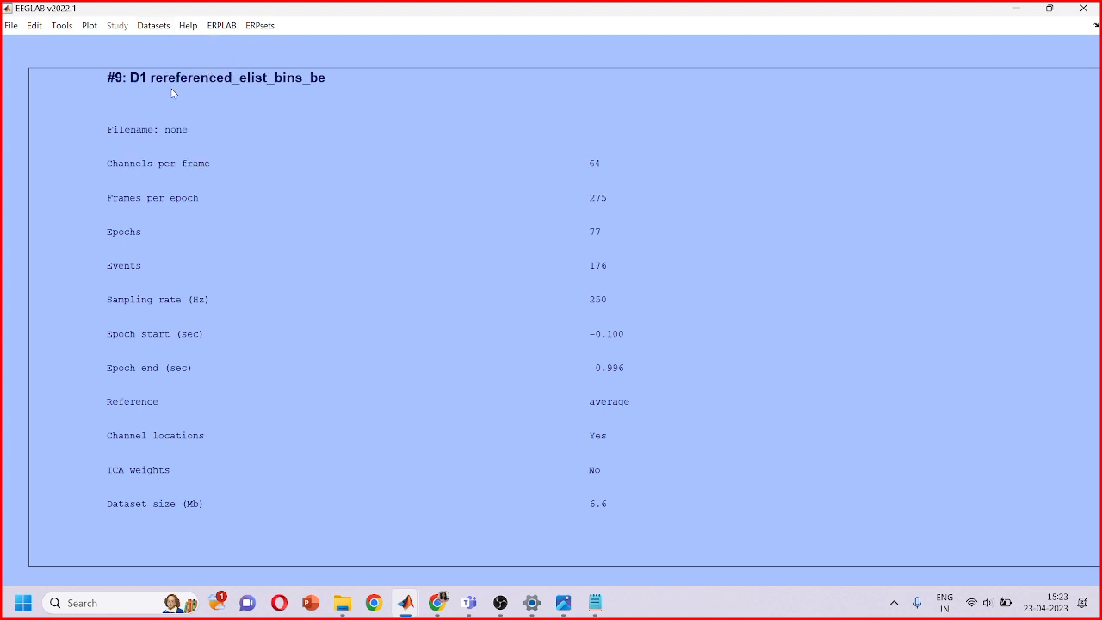
left_click(60, 28)
mouse_move(86, 28)
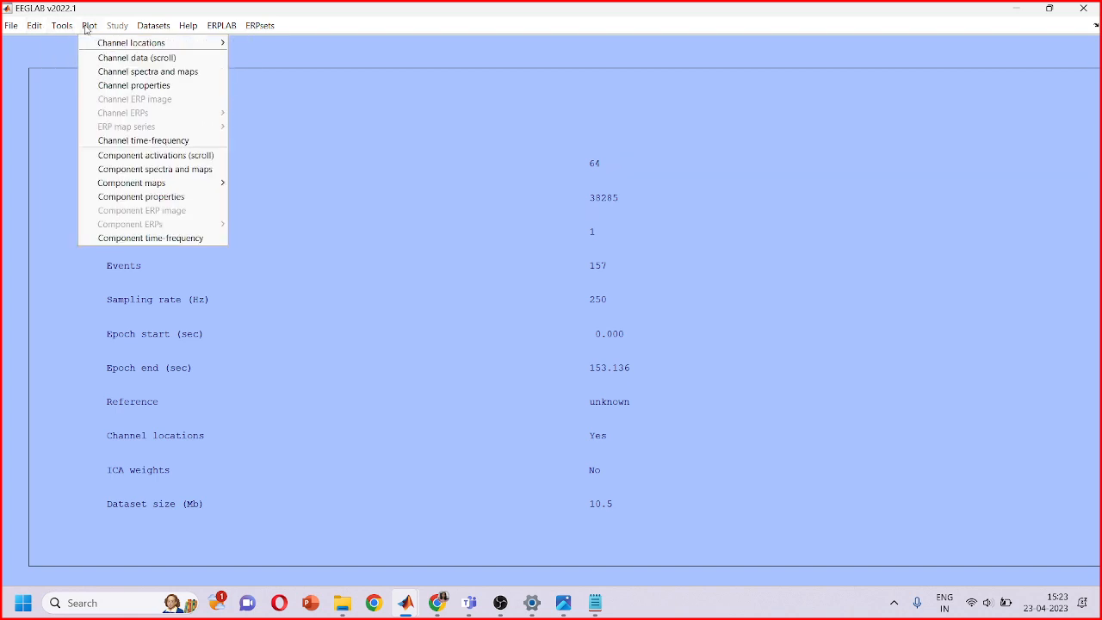
left_click(98, 58)
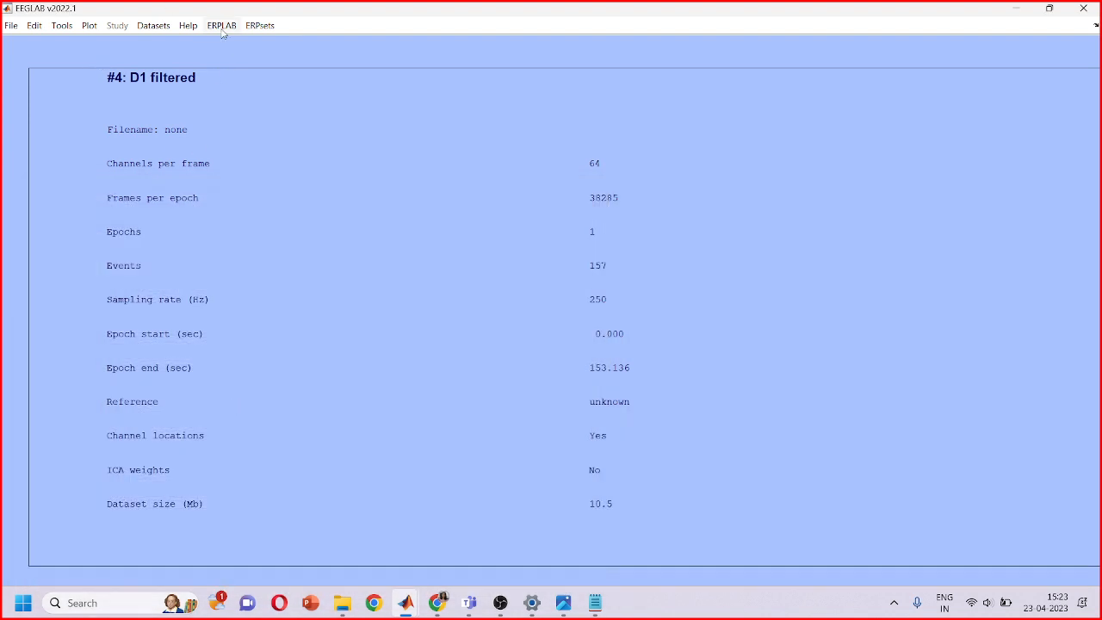
Switch to dataset 6, D1 rereferenced, and plot its scrolling channel data in a maximized window
left_click(164, 26)
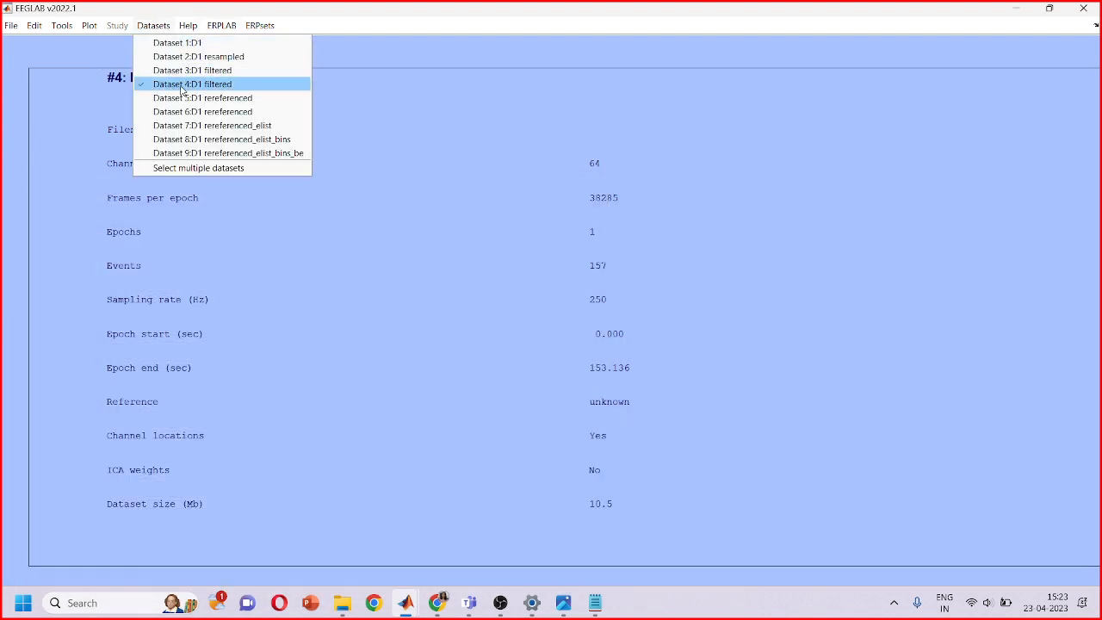
left_click(182, 112)
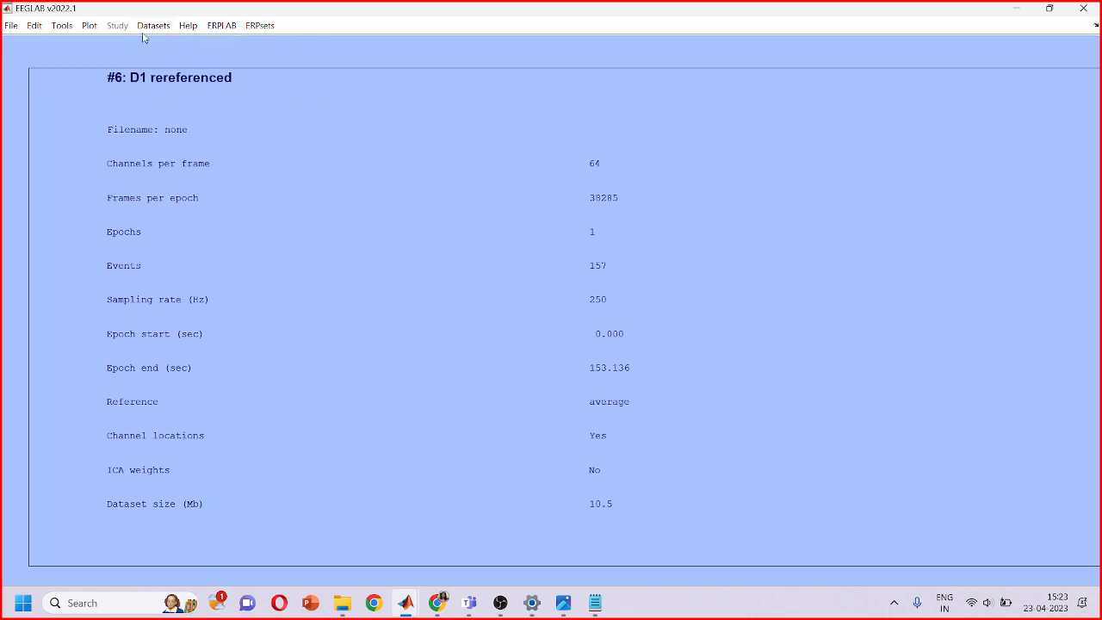
left_click(59, 27)
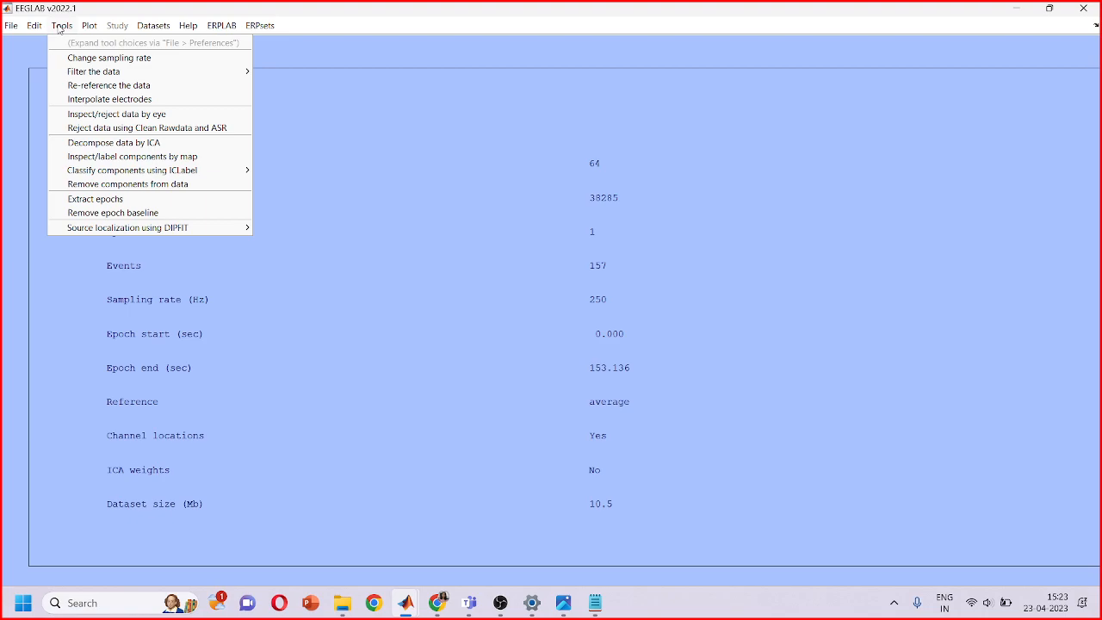
mouse_move(84, 21)
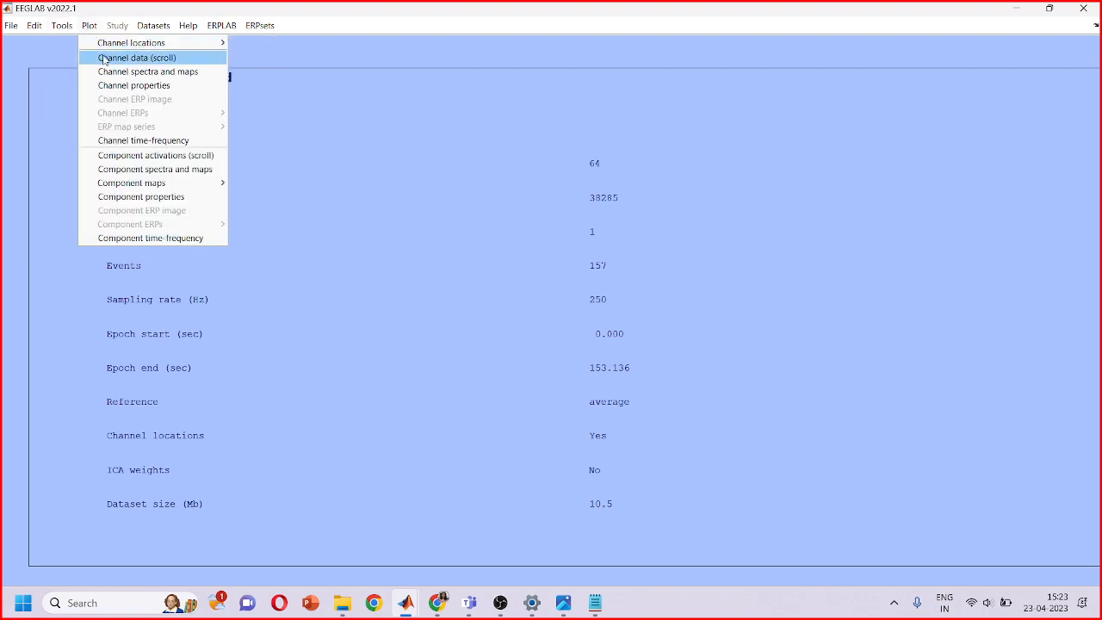
left_click(137, 57)
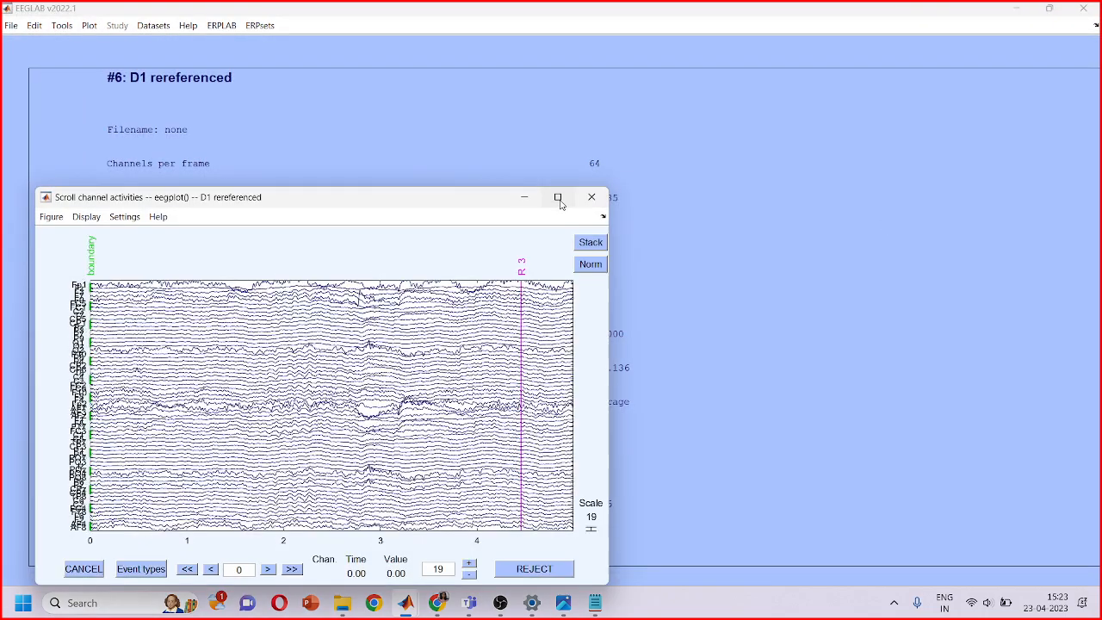
left_click(556, 198)
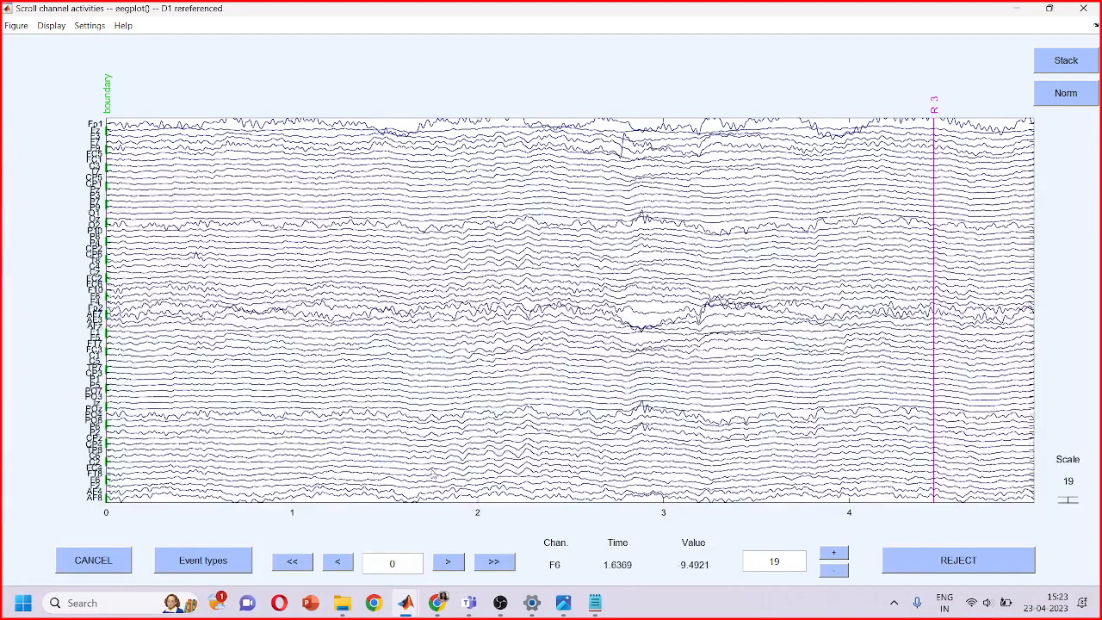
Mark the short noisy burst at about 22.7 s across all channels and reject it from the data
left_click(508, 568)
left_click(508, 570)
left_click(508, 570)
left_click(508, 570)
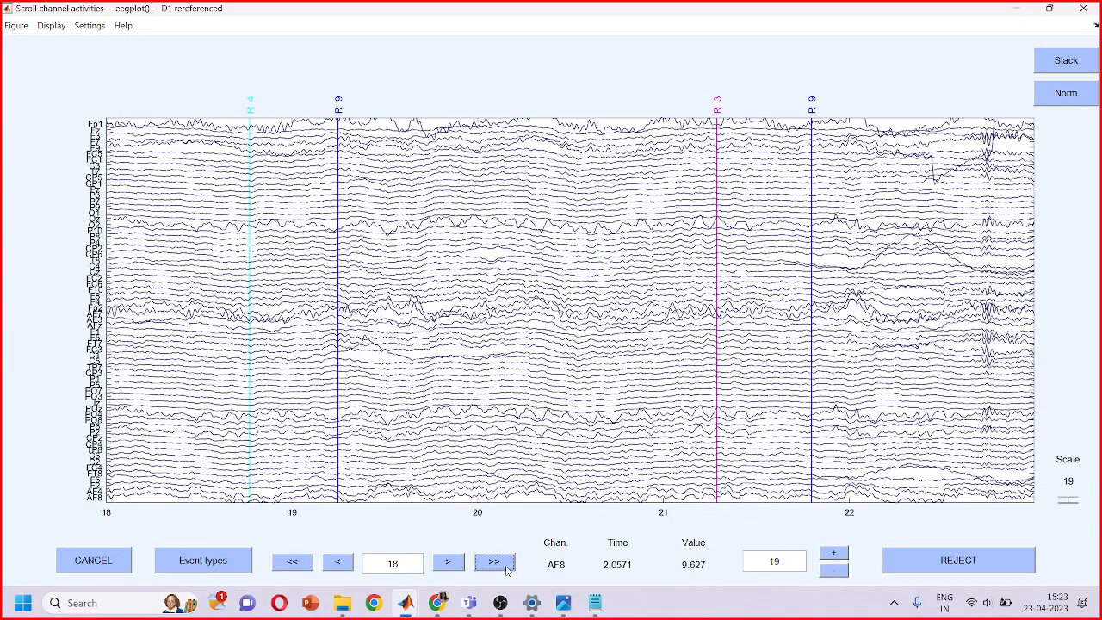
left_click(449, 562)
left_click(449, 561)
left_click(449, 561)
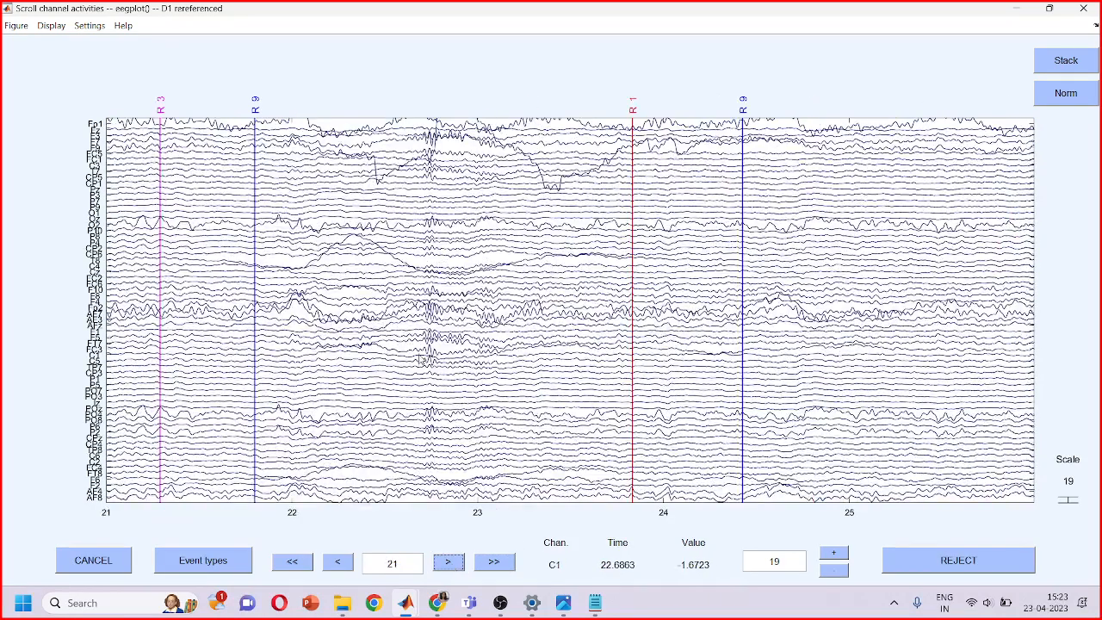
left_click(422, 357)
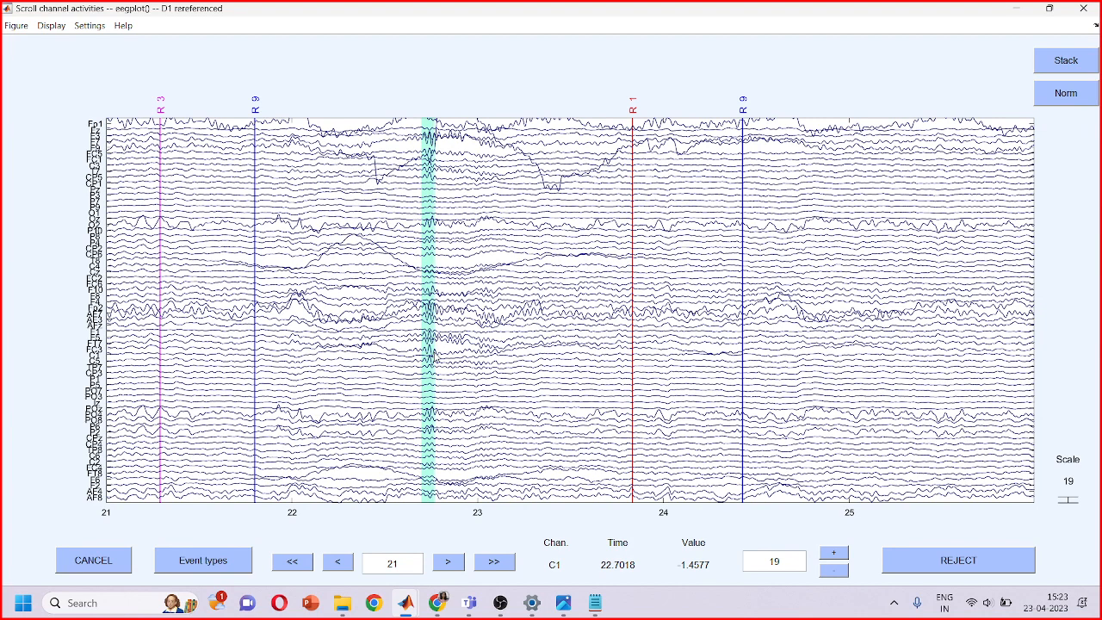
left_click(989, 566)
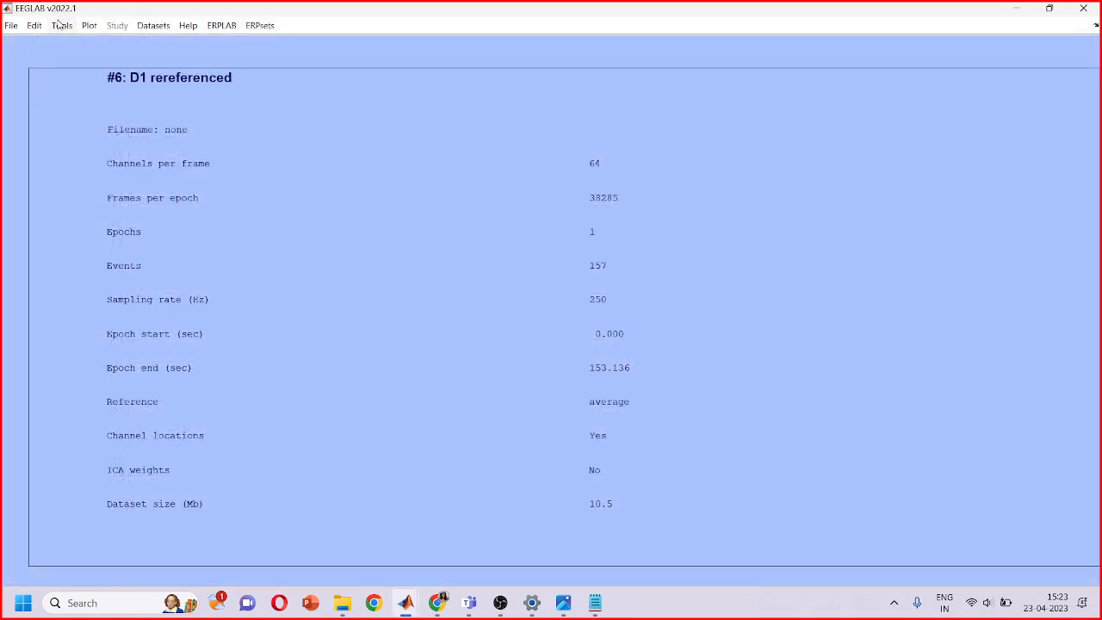
Keep the data with the rejected segment as a new dataset named D1 rereferenced, without overwriting the old one
left_click(69, 26)
left_click(306, 205)
mouse_move(406, 603)
left_click(564, 536)
left_click(756, 354)
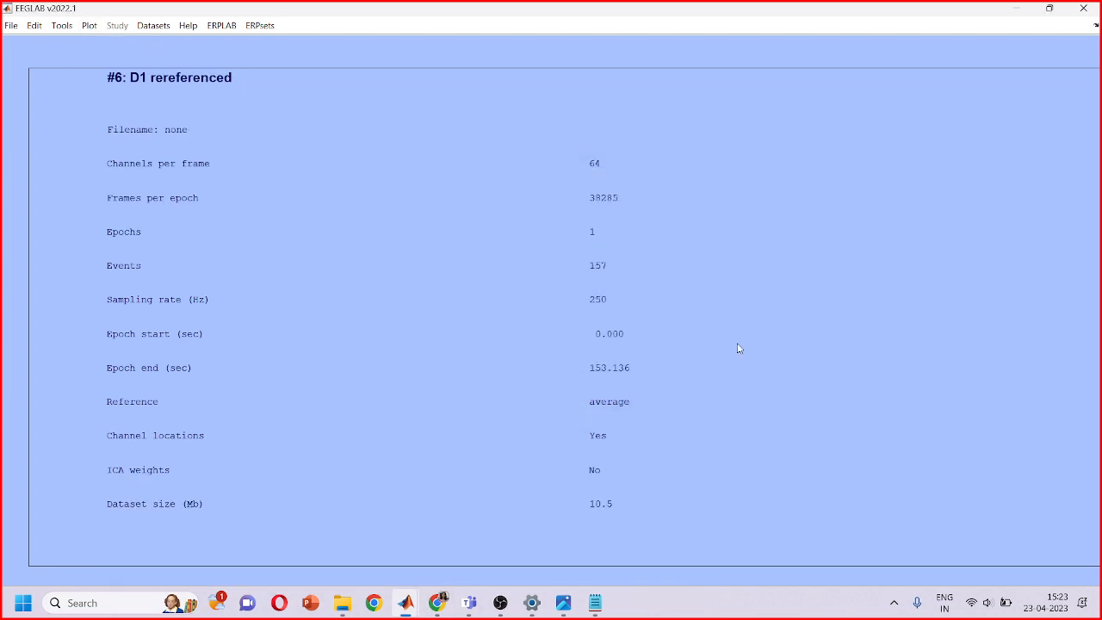
Plot the scrolling channel data of dataset 10, D1 rereferenced, in a maximized window and page to the rejected segment near 22.7 s
left_click(90, 26)
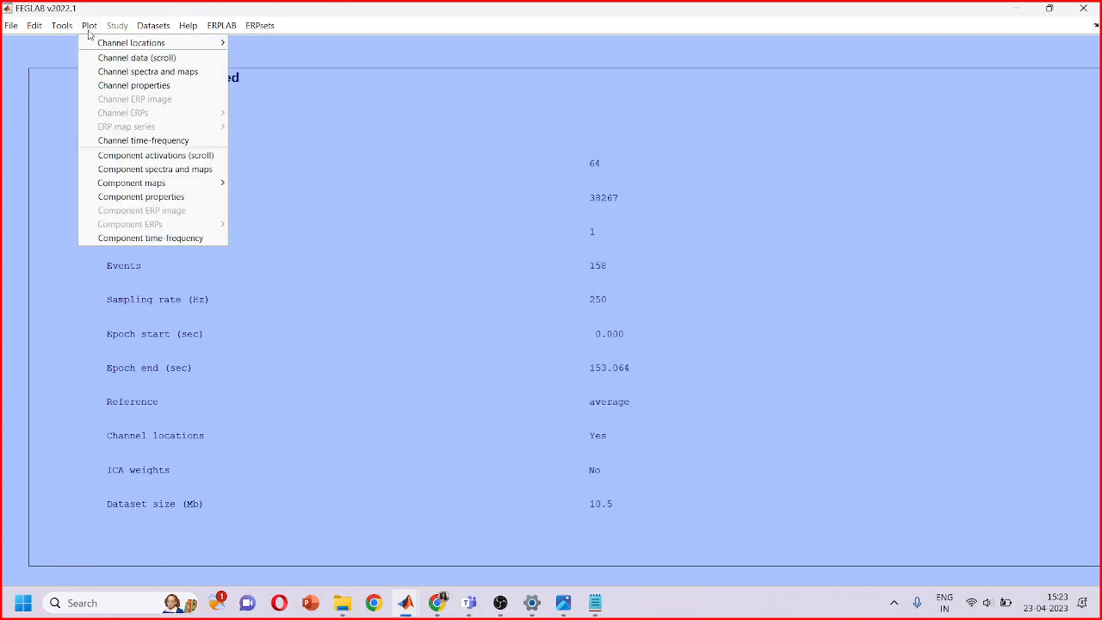
left_click(100, 58)
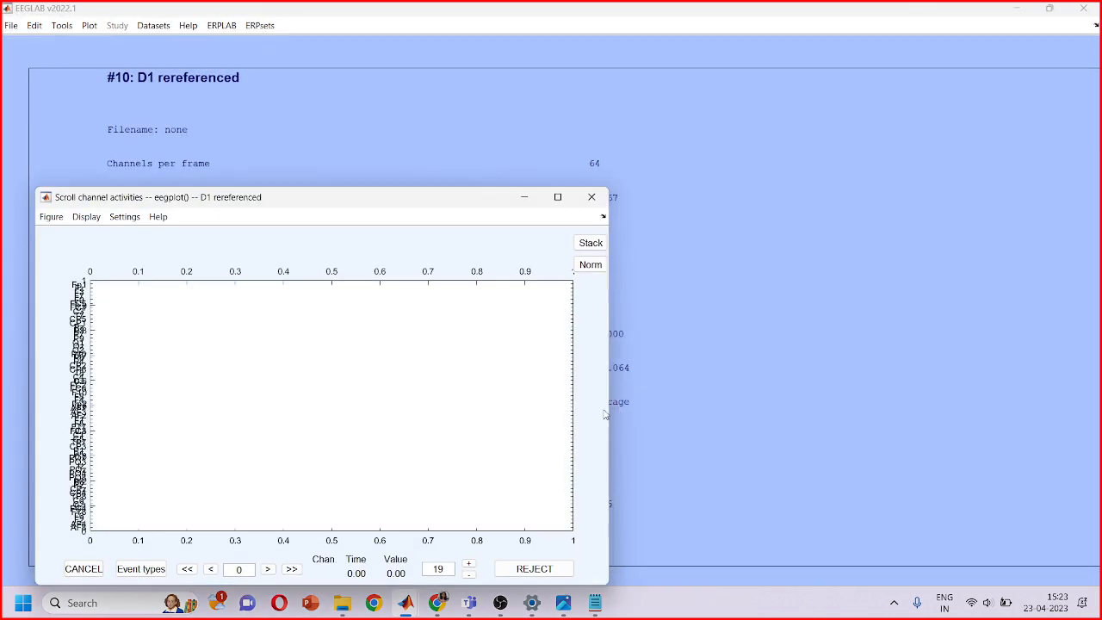
left_click(558, 197)
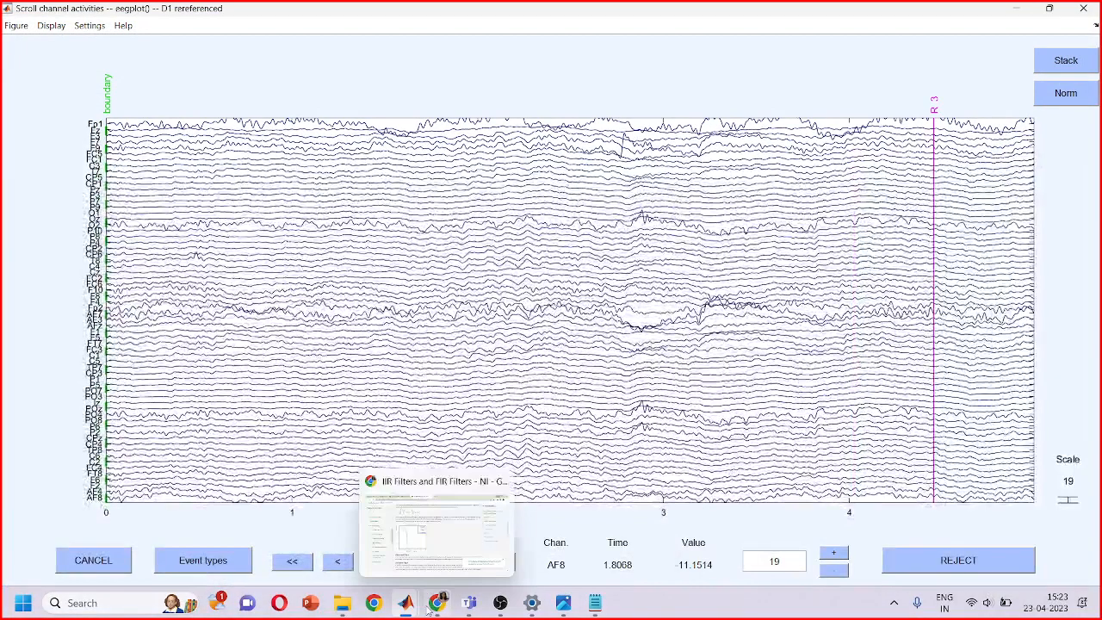
left_click(495, 564)
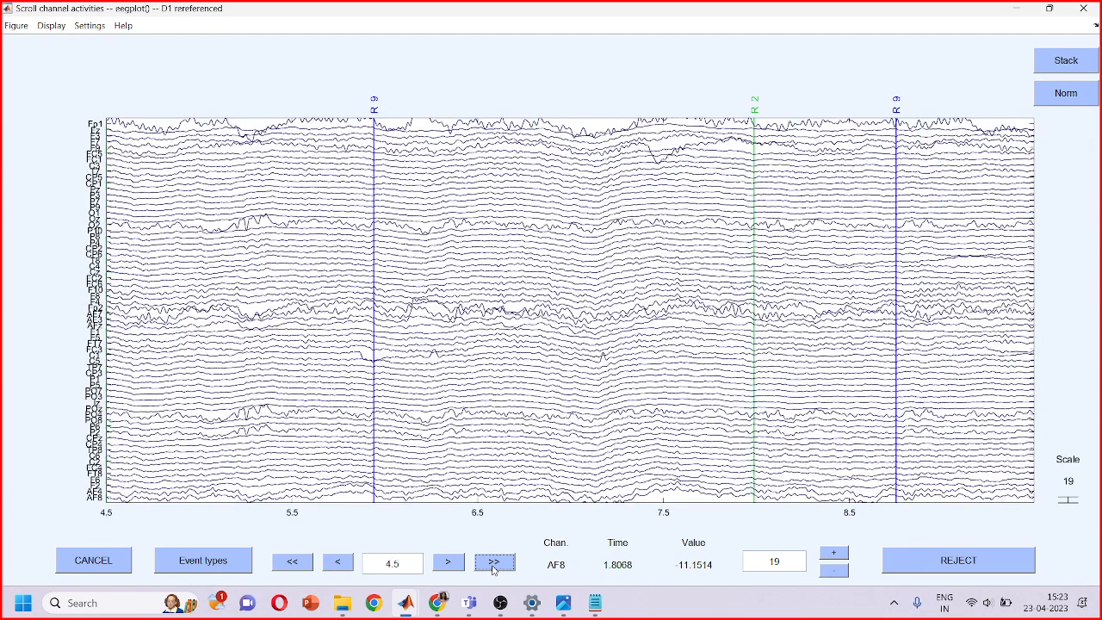
left_click(495, 564)
left_click(495, 564)
left_click(495, 564)
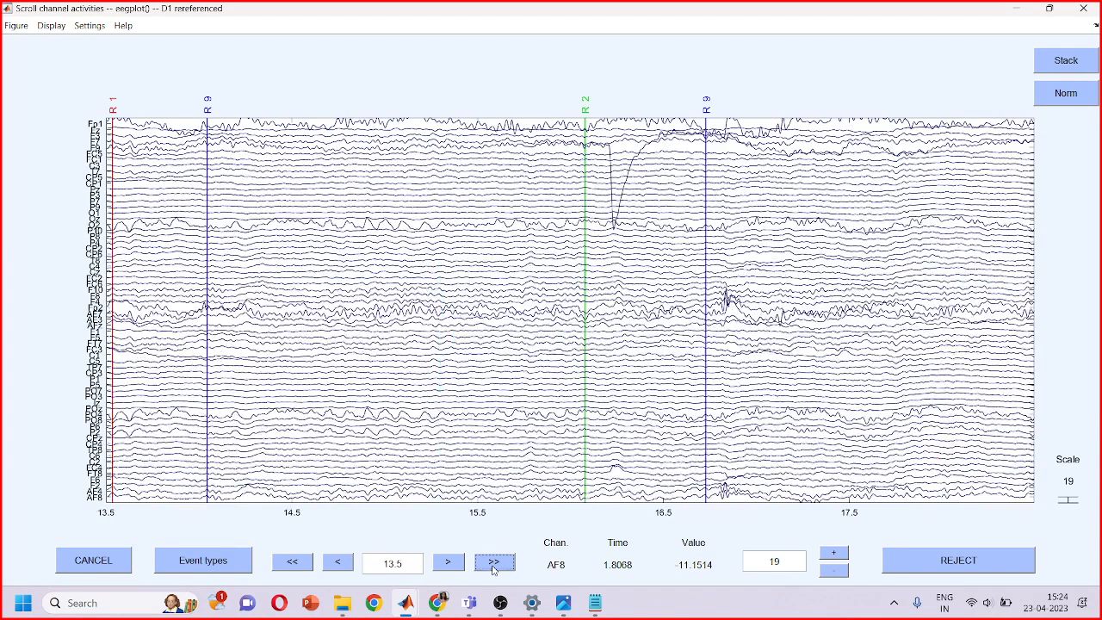
left_click(495, 568)
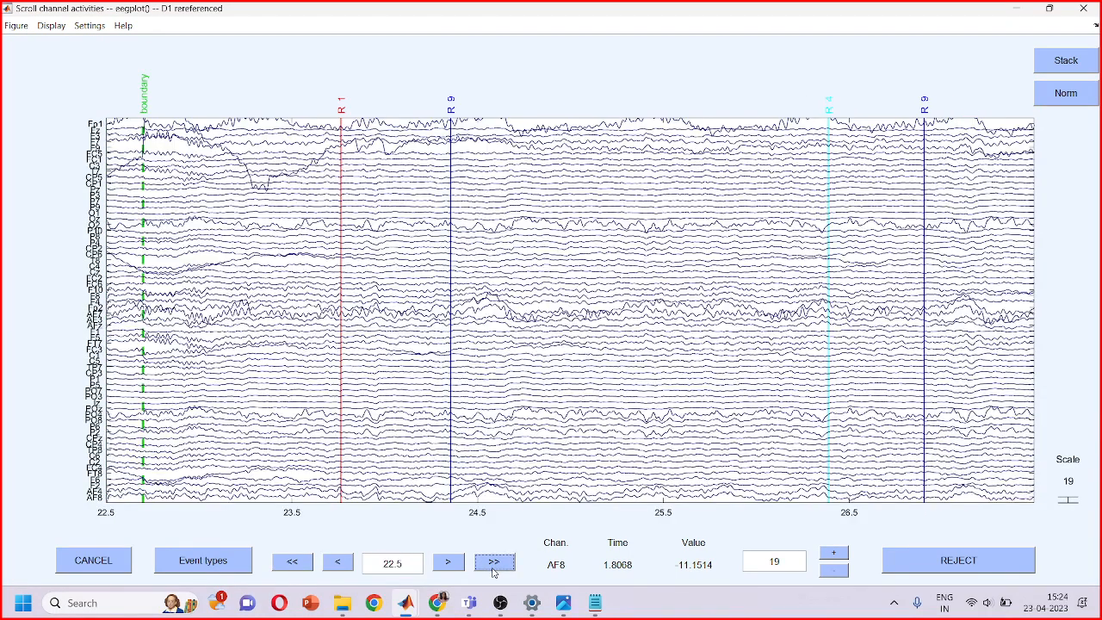
Reject about 0.5 s of the large artifact near 50 s and keep the result as a new dataset named D1 rereferenced
left_click(495, 564)
left_click(495, 565)
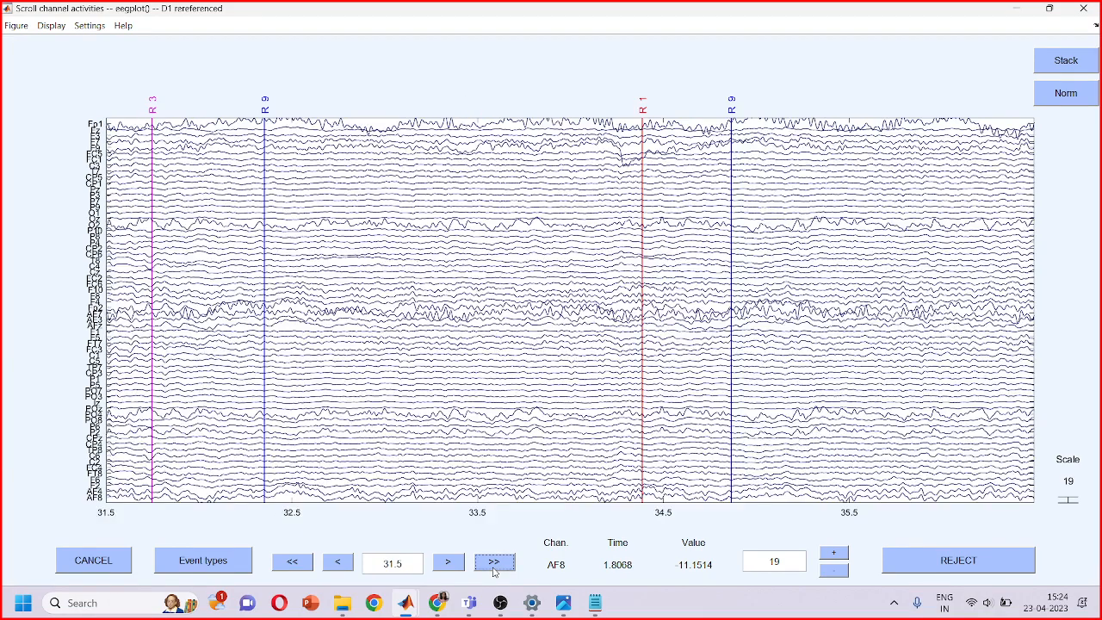
left_click(495, 565)
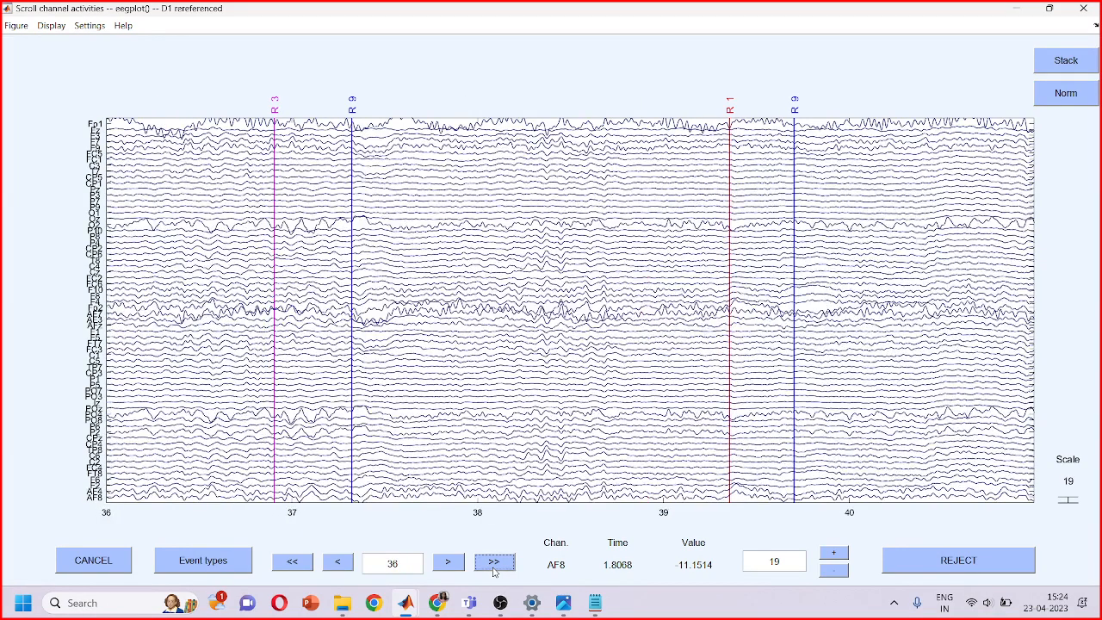
left_click(495, 569)
left_click(495, 568)
left_click(495, 569)
left_click(496, 568)
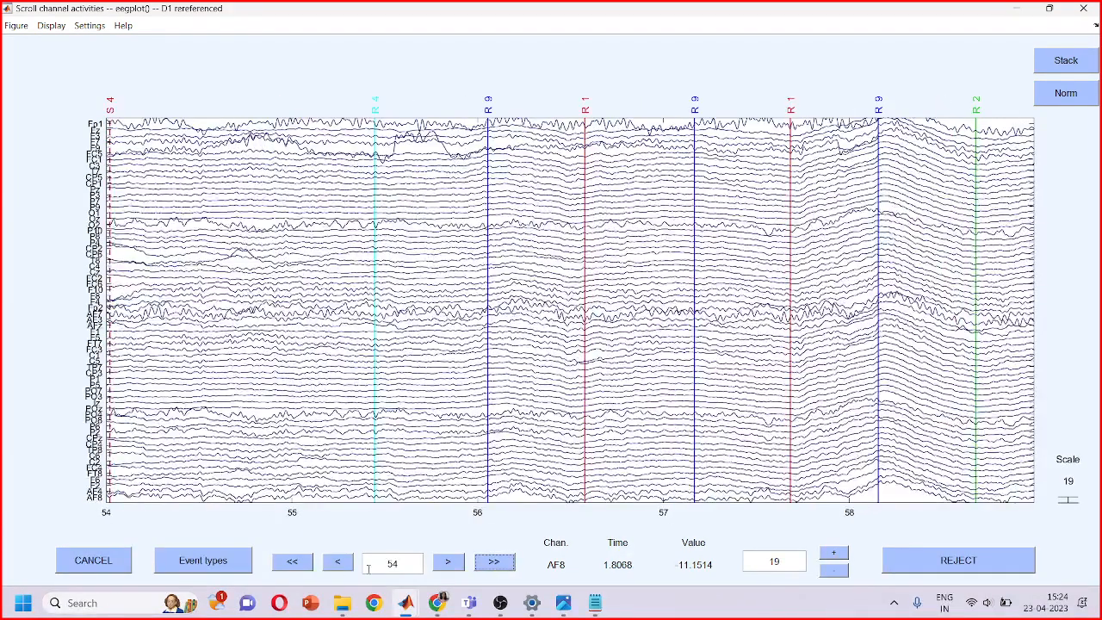
left_click(294, 572)
left_click(295, 574)
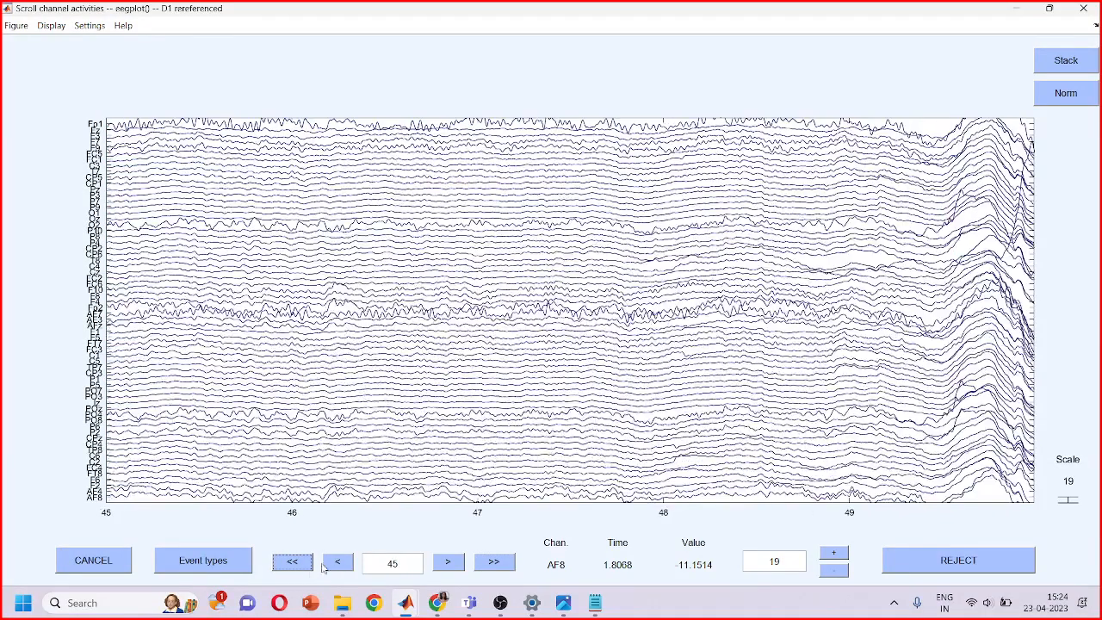
left_click(496, 569)
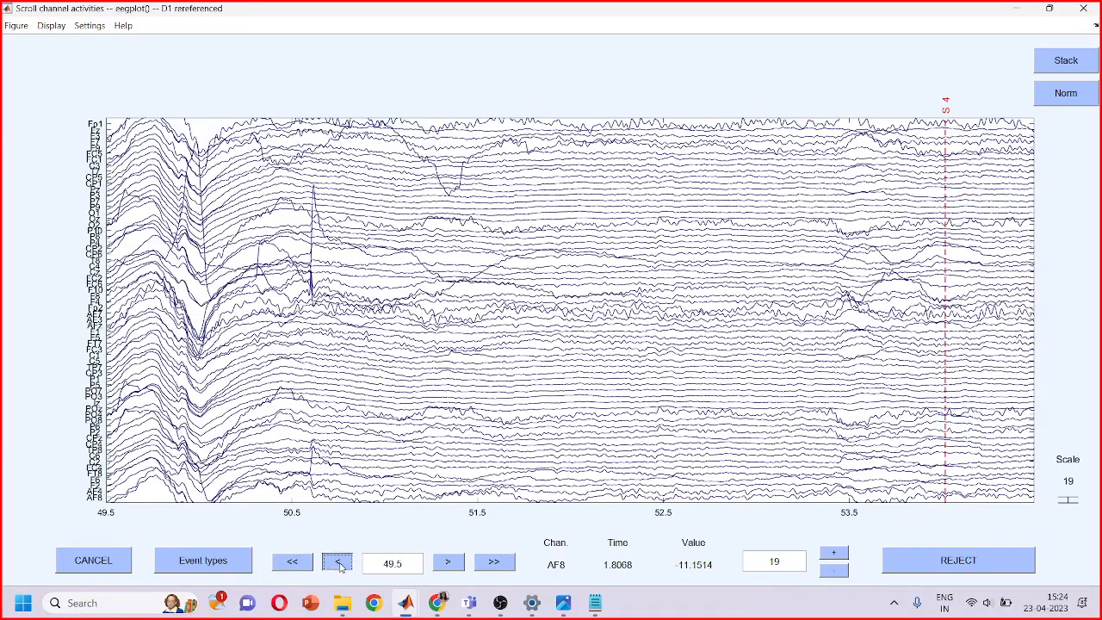
left_click(338, 562)
left_click(338, 561)
left_click_drag(488, 398, 589, 406)
left_click(939, 564)
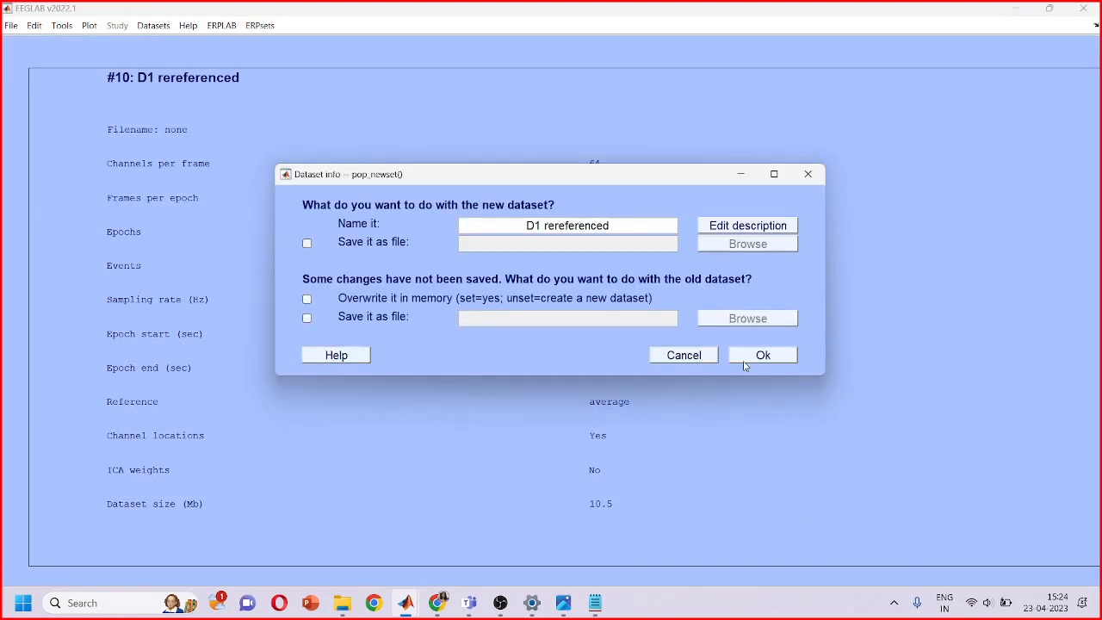
left_click(744, 360)
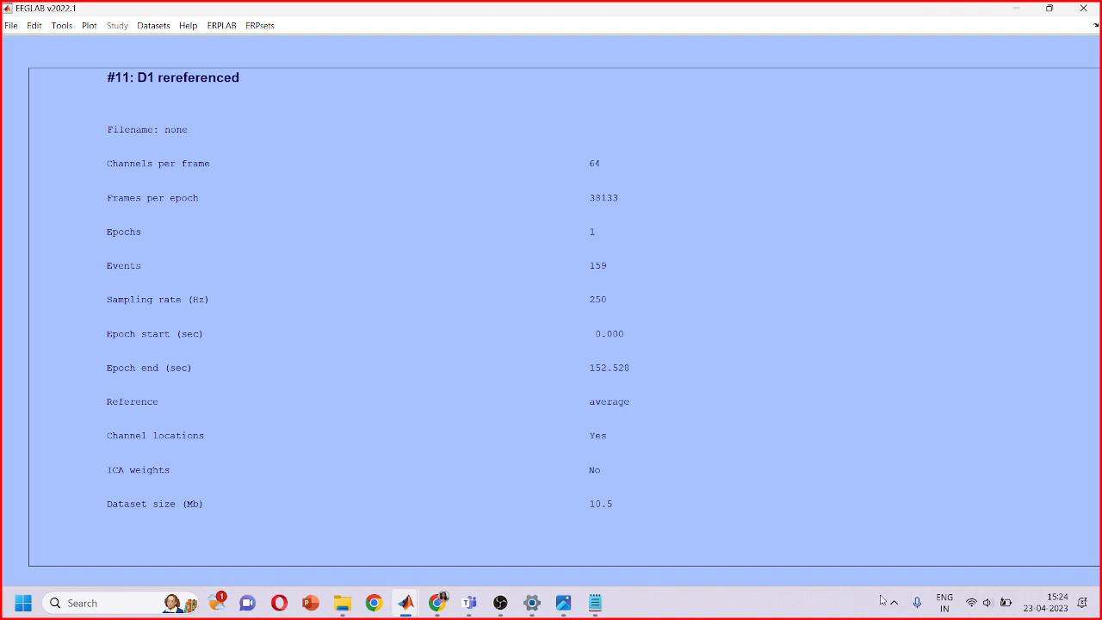
left_click(222, 25)
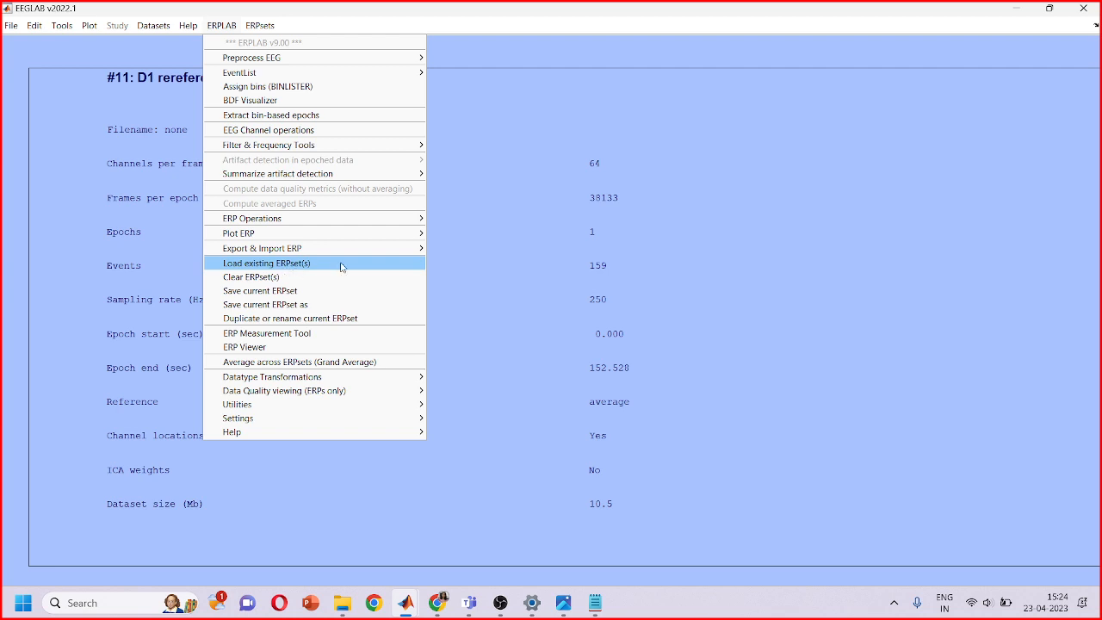
left_click(496, 184)
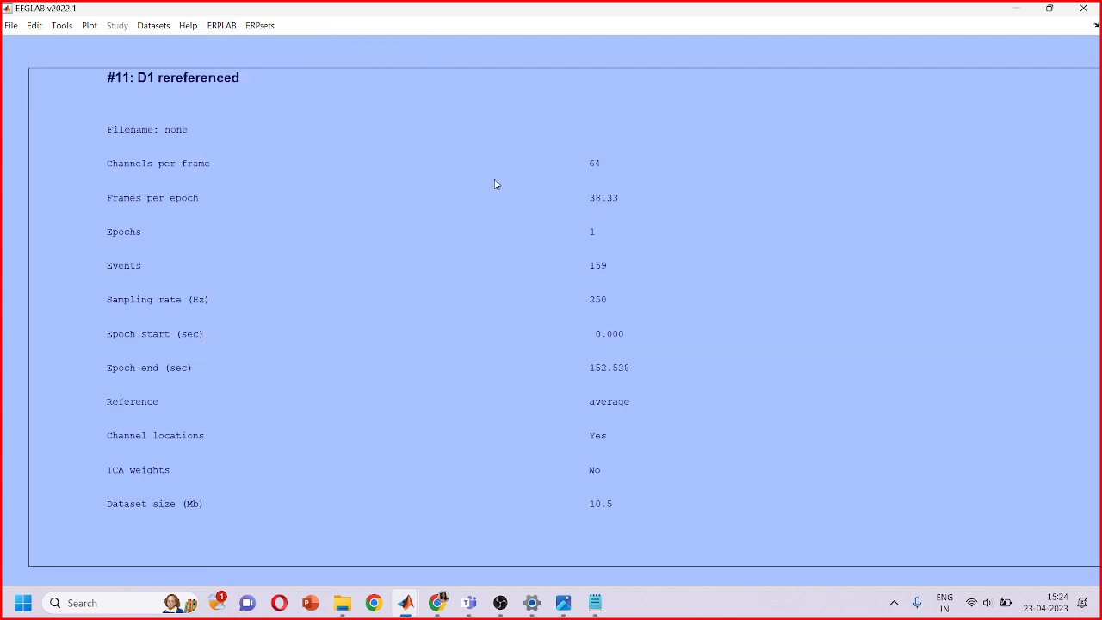